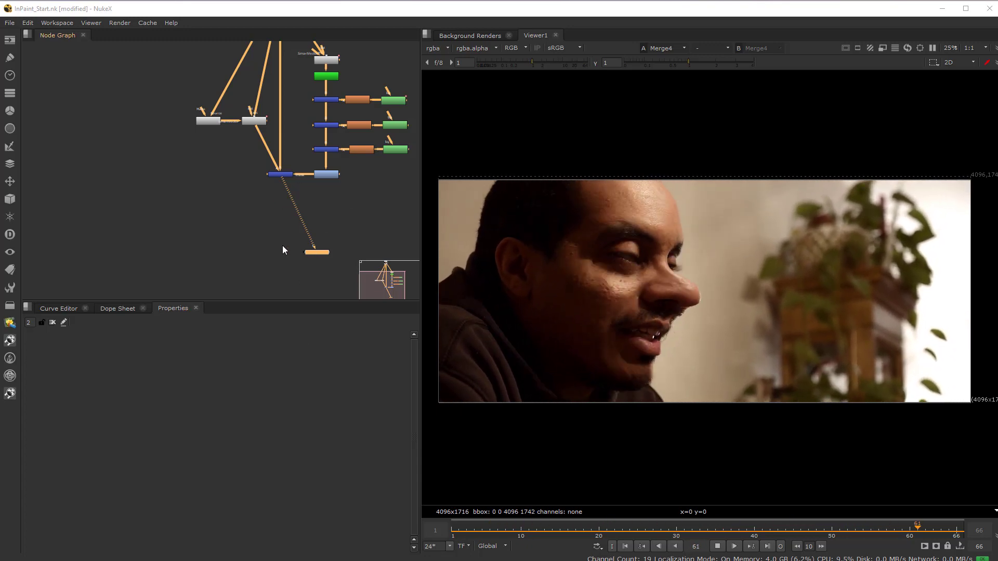
pyautogui.scroll(2, 279, 192)
pyautogui.moveTo(279, 192); pyautogui.dragTo(212, 242, button='middle')
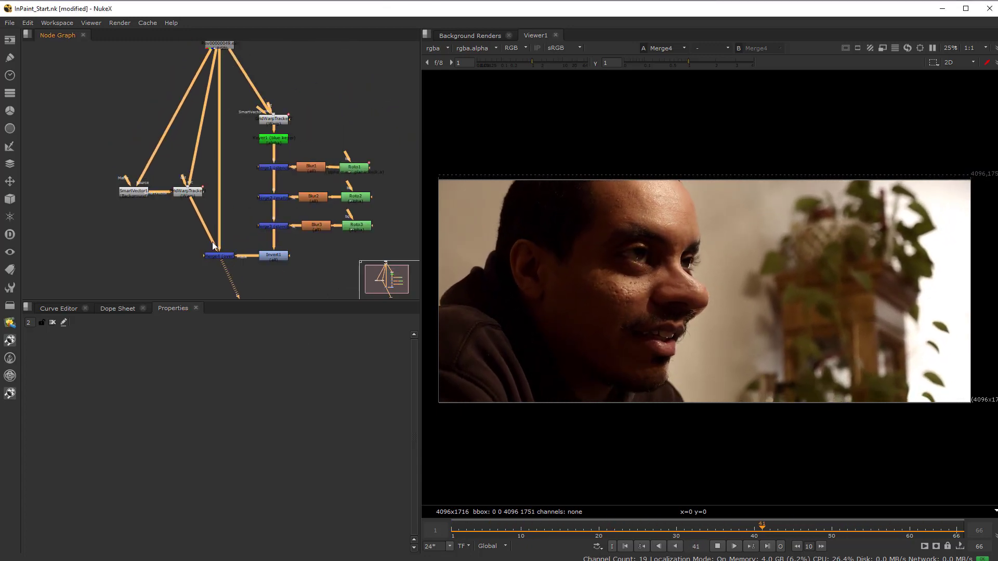
pyautogui.scroll(1, 212, 242)
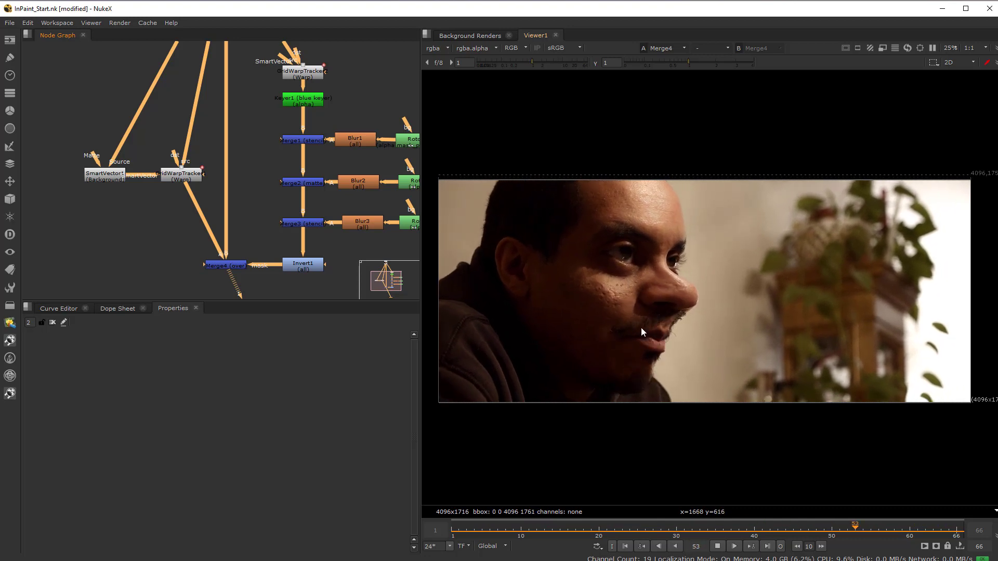
# Step: Stop the playback and add an unconnected Inpaint node in the empty area beside Merge4
pyautogui.click(722, 547)
pyautogui.scroll(-3, 149, 232)
pyautogui.moveTo(129, 281); pyautogui.dragTo(225, 239, button='middle')
pyautogui.scroll(3, 225, 238)
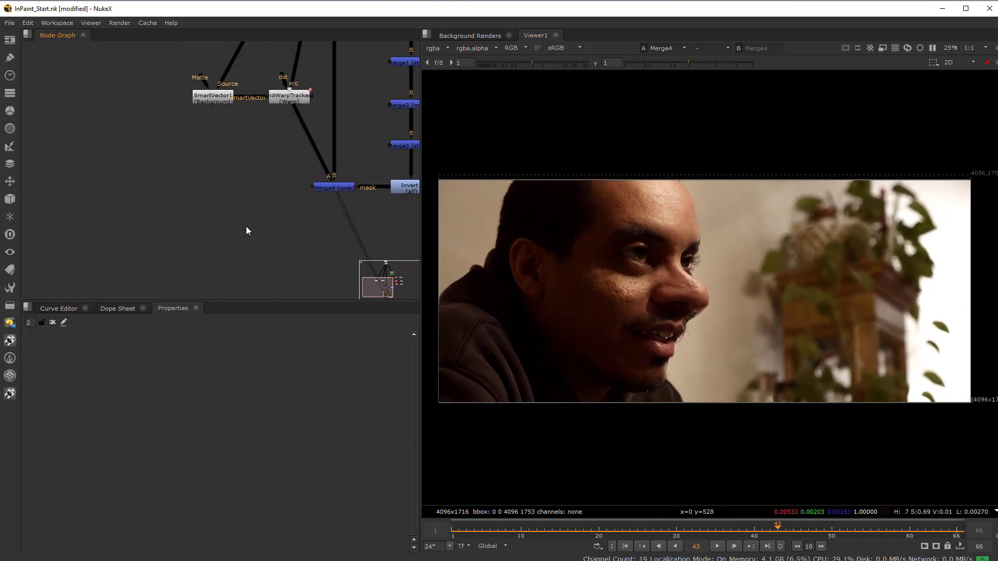
pyautogui.press('Tab')
pyautogui.write('ind')
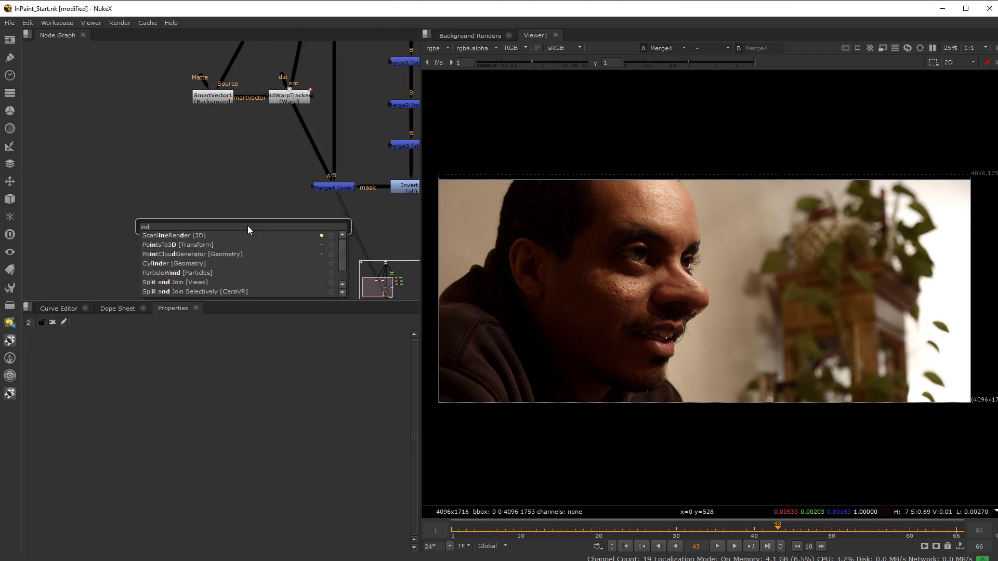
pyautogui.press('BackSpace')
pyautogui.write('pain')
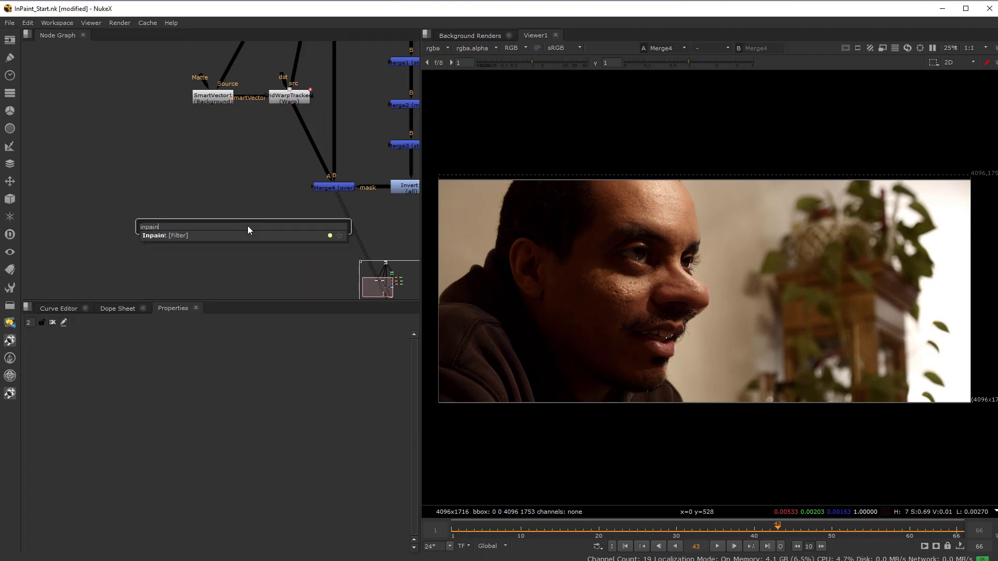
pyautogui.click(201, 234)
# Step: Place the Inpaint node below Merge4 and connect its Source input to Merge4's output
pyautogui.scroll(-2, 300, 256)
pyautogui.moveTo(267, 258); pyautogui.dragTo(161, 217, button='middle')
pyautogui.scroll(3, 156, 259)
pyautogui.scroll(-1, 156, 259)
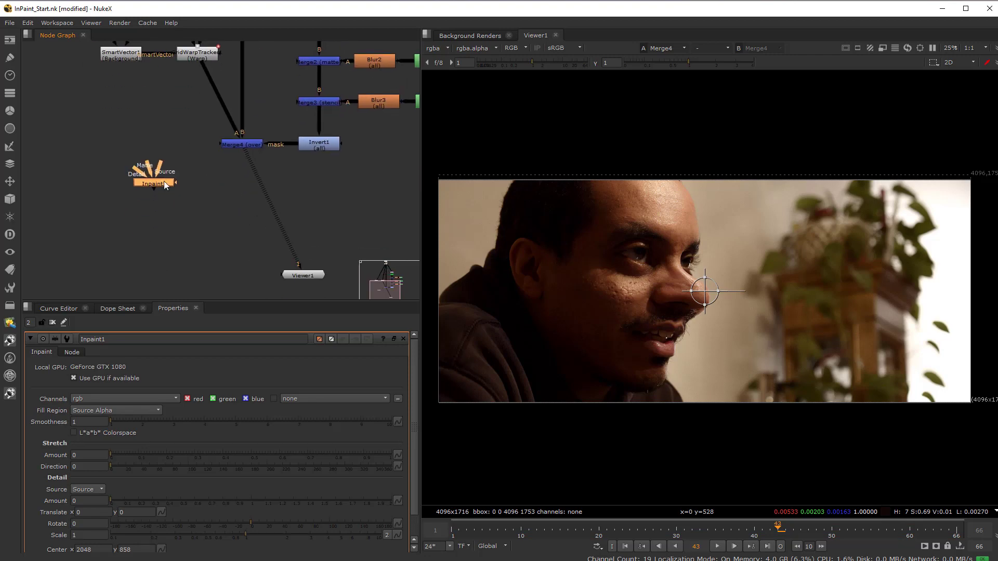
pyautogui.moveTo(164, 181); pyautogui.dragTo(226, 230)
pyautogui.scroll(-4, 236, 220)
pyautogui.moveTo(236, 218); pyautogui.dragTo(220, 176, button='middle')
pyautogui.scroll(4, 220, 174)
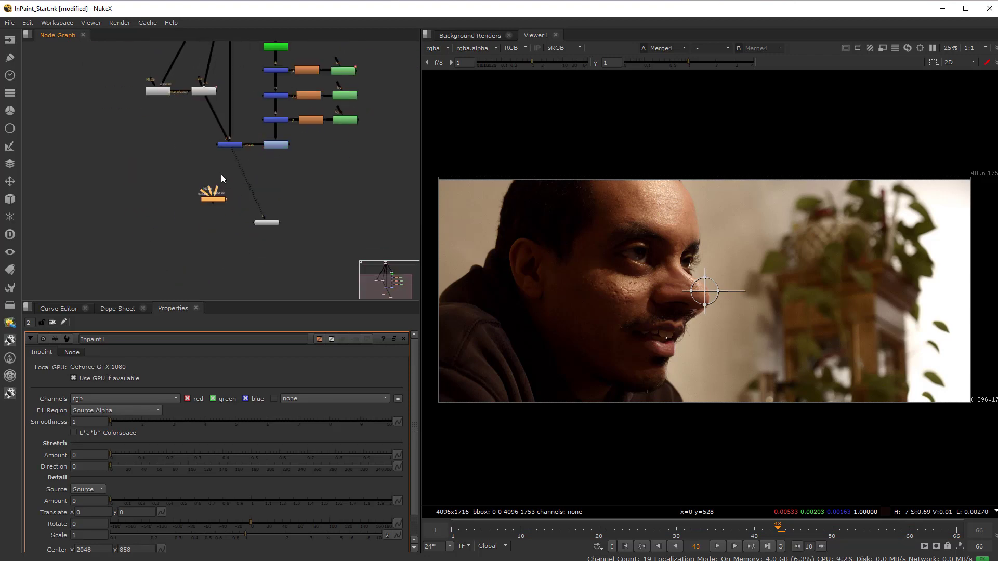
pyautogui.moveTo(217, 209); pyautogui.dragTo(233, 220)
pyautogui.scroll(1, 241, 216)
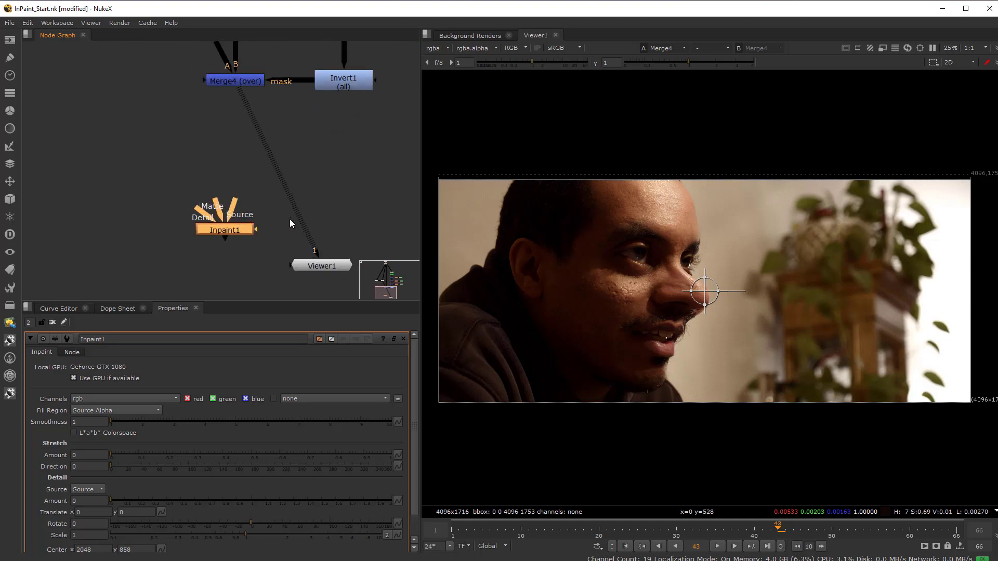
pyautogui.moveTo(289, 219); pyautogui.dragTo(251, 204, button='middle')
pyautogui.moveTo(201, 90); pyautogui.dragTo(202, 91)
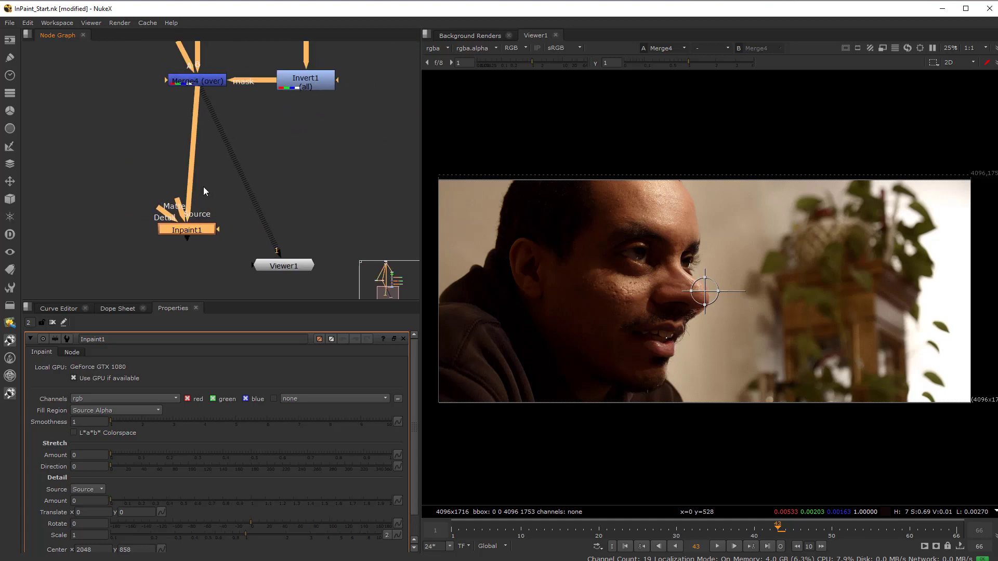
# Step: Examine the Inpaint node's Source, Matte and Detail inputs and its properties
pyautogui.scroll(2, 178, 211)
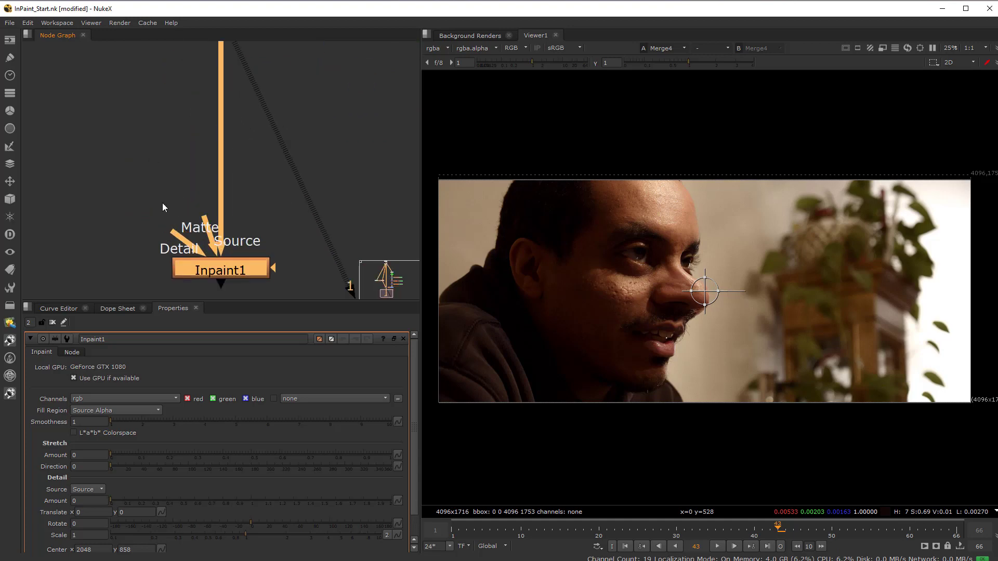
pyautogui.moveTo(135, 208); pyautogui.dragTo(119, 195)
pyautogui.scroll(-2, 177, 416)
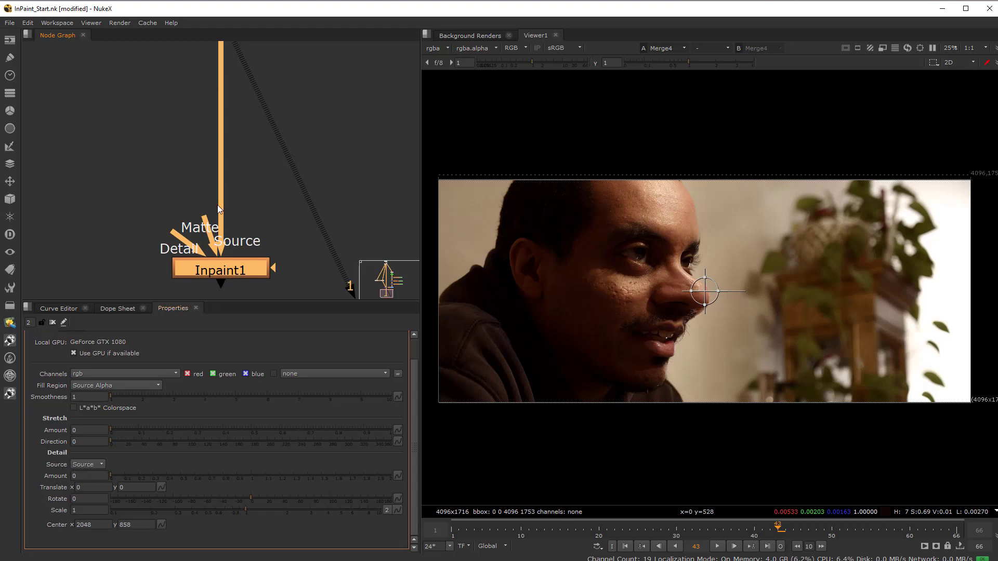
pyautogui.moveTo(207, 224); pyautogui.dragTo(276, 218)
pyautogui.moveTo(269, 233); pyautogui.dragTo(237, 221, button='middle')
pyautogui.scroll(-3, 210, 226)
pyautogui.scroll(2, 222, 261)
pyautogui.scroll(-2, 242, 234)
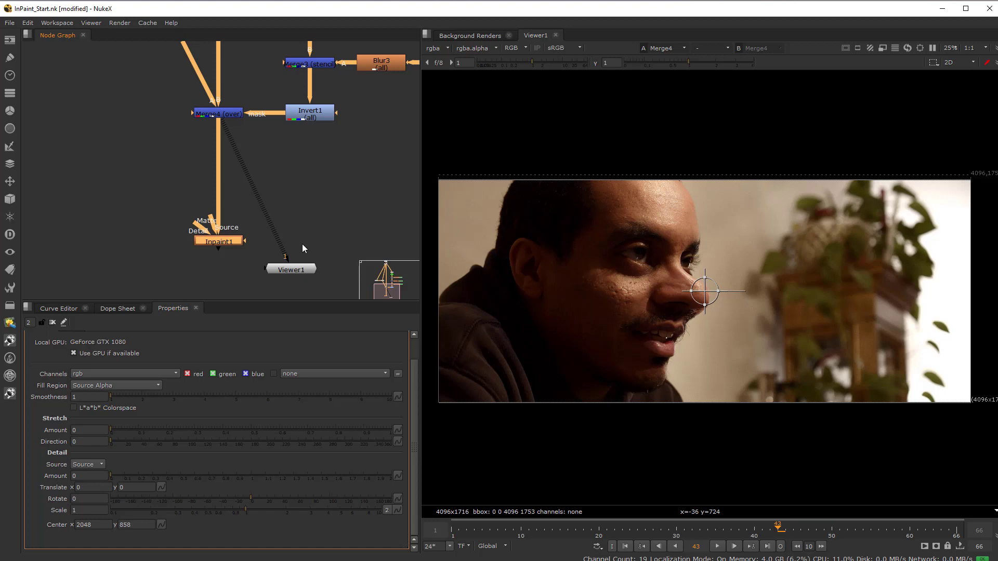
pyautogui.scroll(1, 263, 254)
pyautogui.scroll(2, 247, 237)
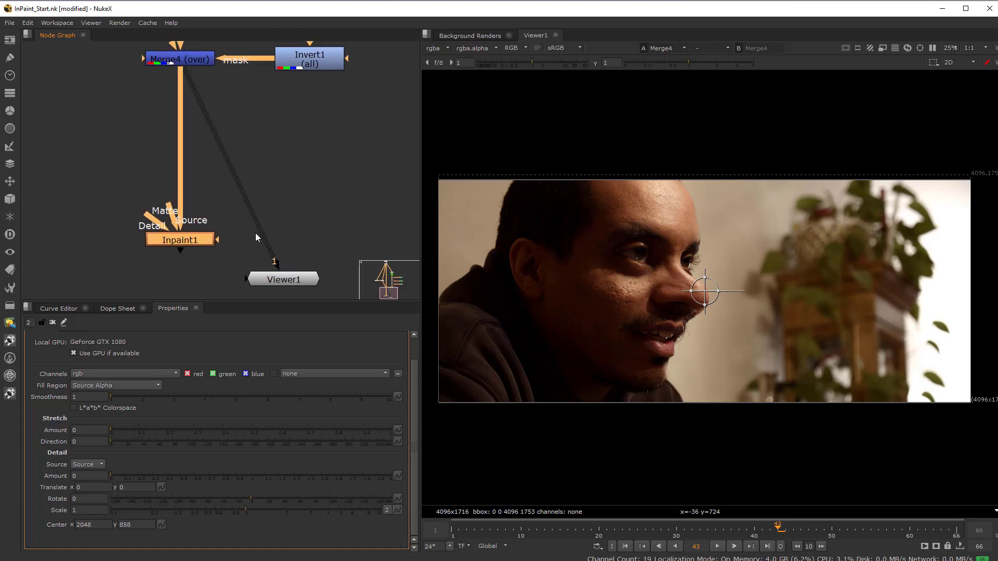
# Step: Add an unconnected RotoPaint node beside the Inpaint node and connect Inpaint's Matte input to it
pyautogui.click(288, 210)
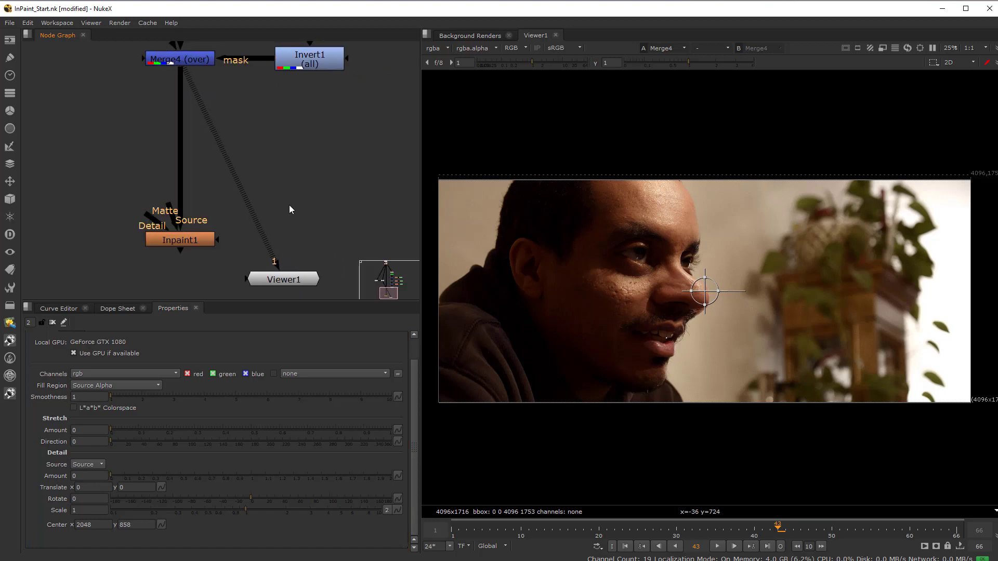
pyautogui.press('Tab')
pyautogui.write('rot')
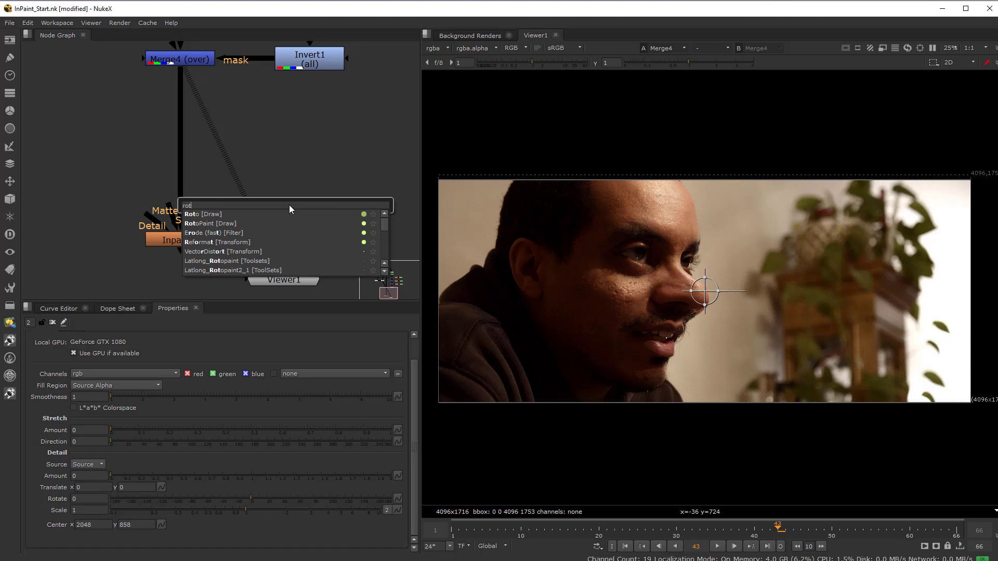
pyautogui.click(216, 224)
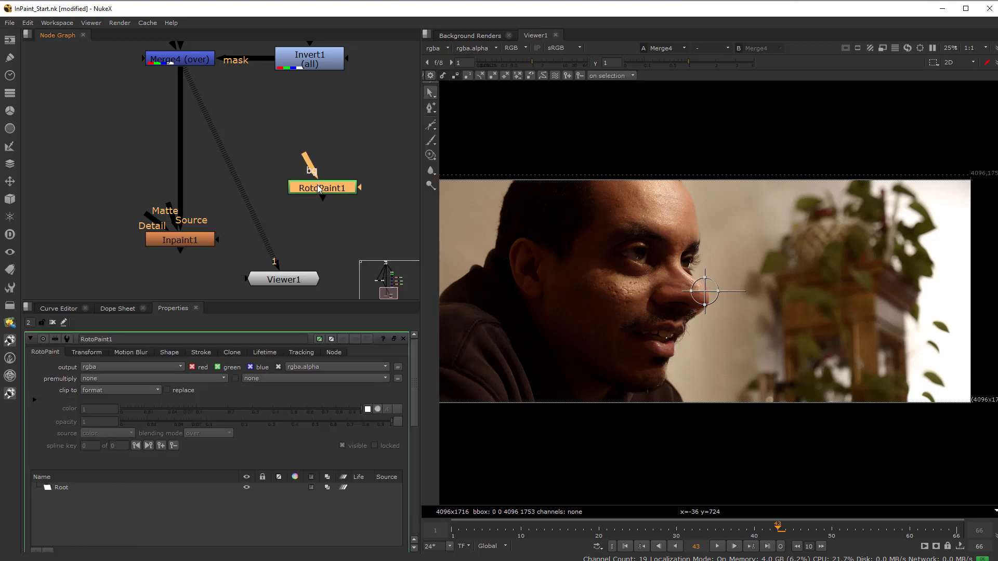
pyautogui.moveTo(169, 206); pyautogui.dragTo(316, 187)
# Step: Set the Inpaint node's Fill Region to Matte Alpha
pyautogui.click(185, 240)
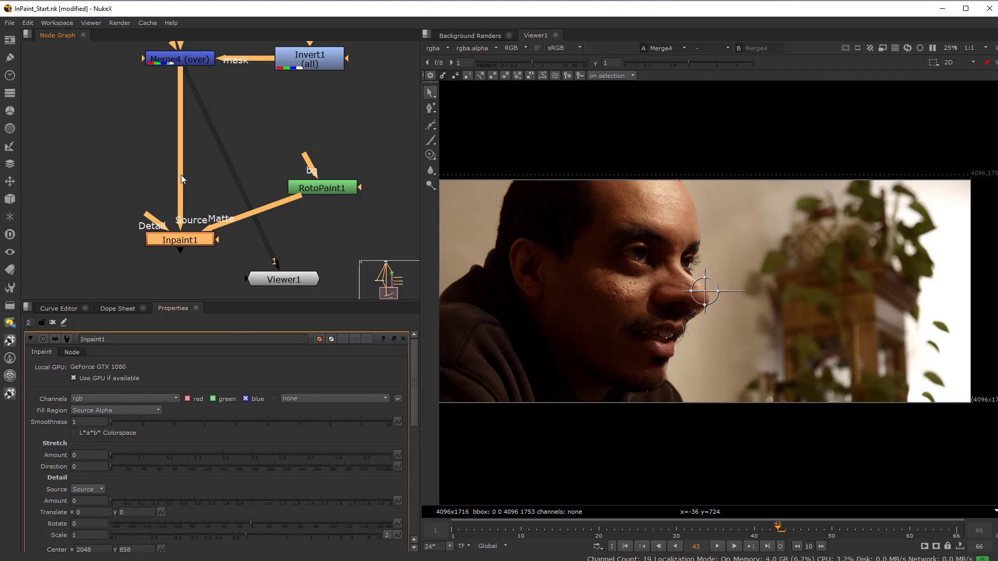
pyautogui.click(120, 410)
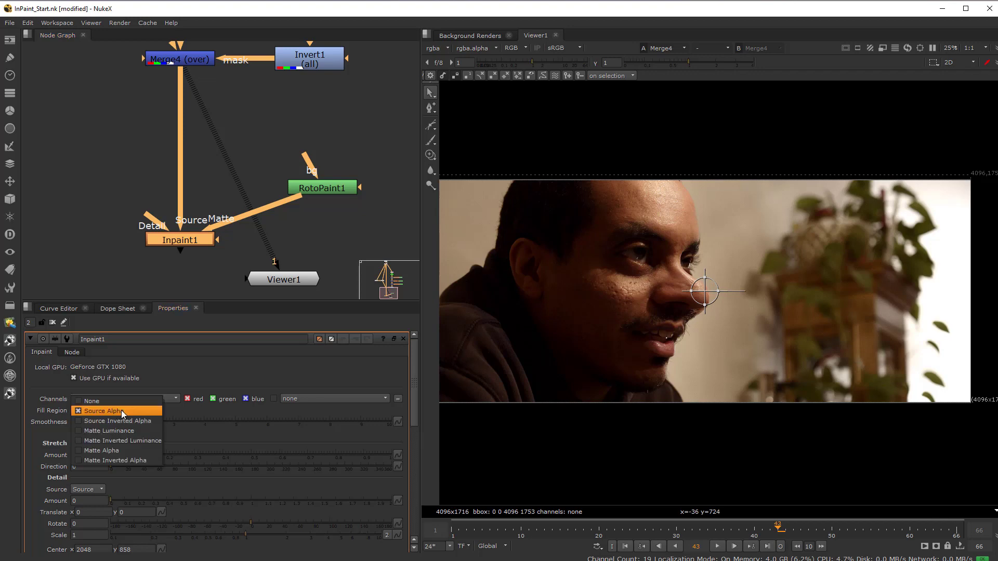
pyautogui.click(126, 449)
# Step: Check the RotoPaint node's clip format and the project's full size format in the Project Settings
pyautogui.click(321, 187)
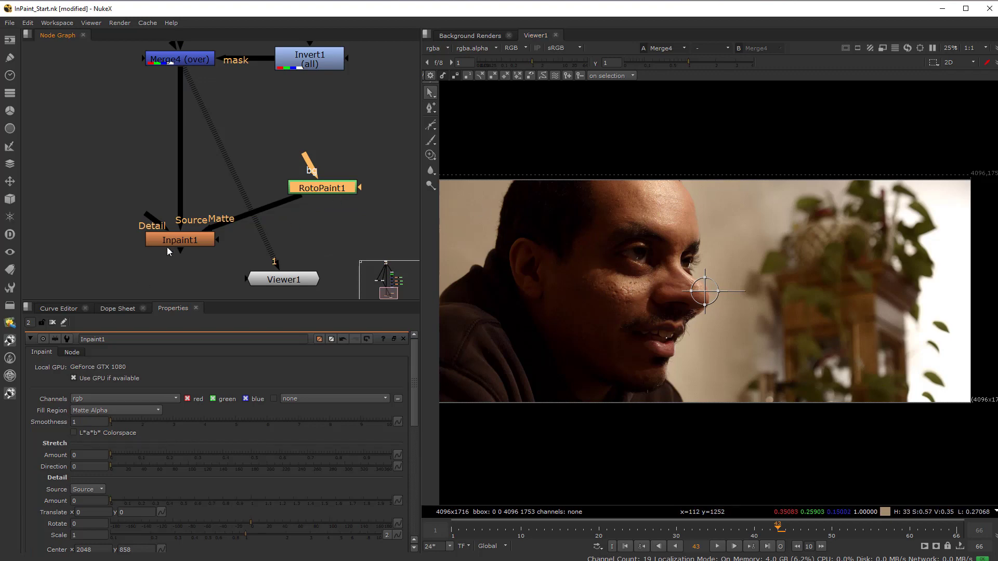
pyautogui.doubleClick(337, 190)
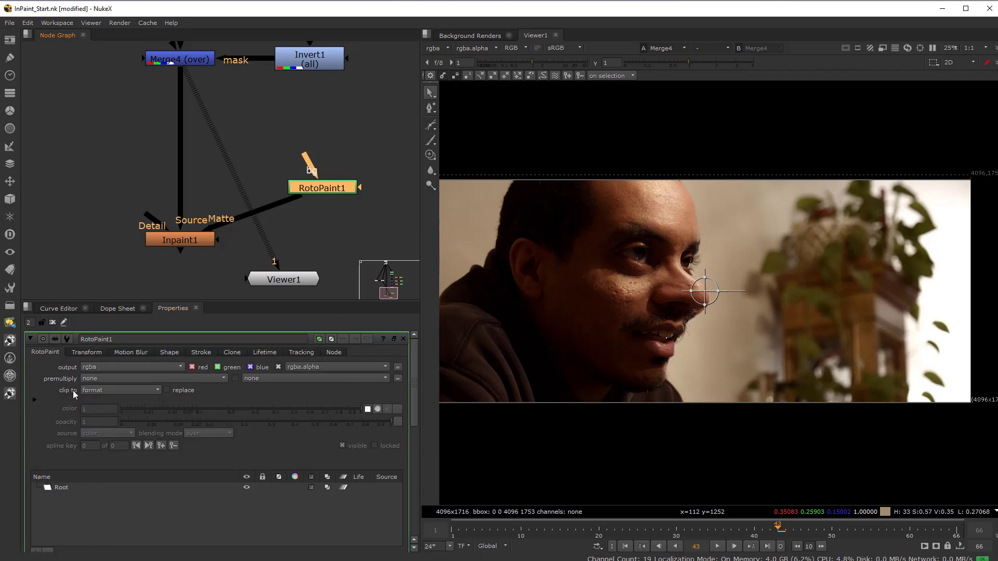
pyautogui.click(123, 188)
pyautogui.press('s')
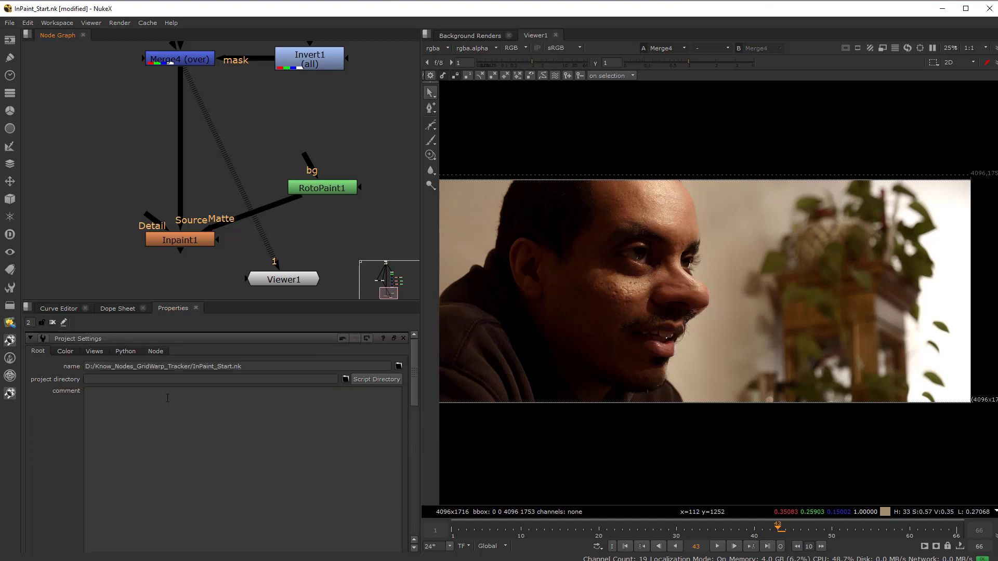
pyautogui.scroll(-1, 150, 477)
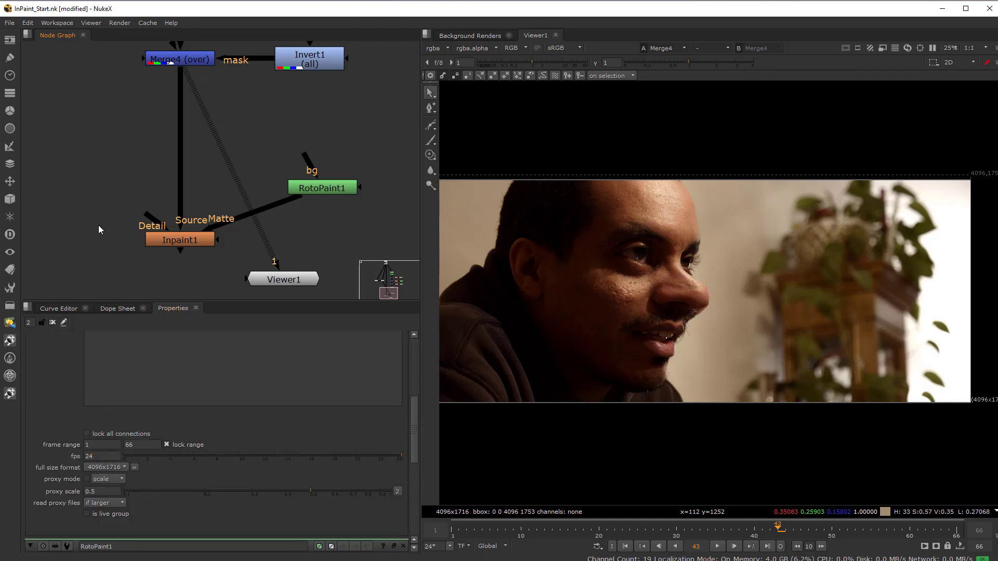
pyautogui.press('s')
pyautogui.scroll(-5, 138, 436)
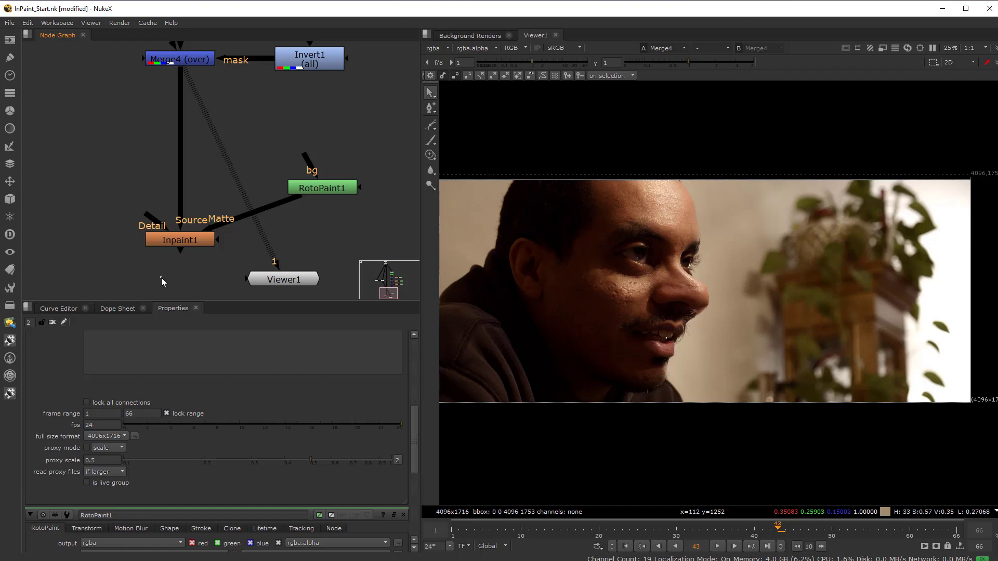
# Step: Show the Inpaint node's output in Viewer1 and open the Inpaint node's properties
pyautogui.click(194, 242)
pyautogui.press('1')
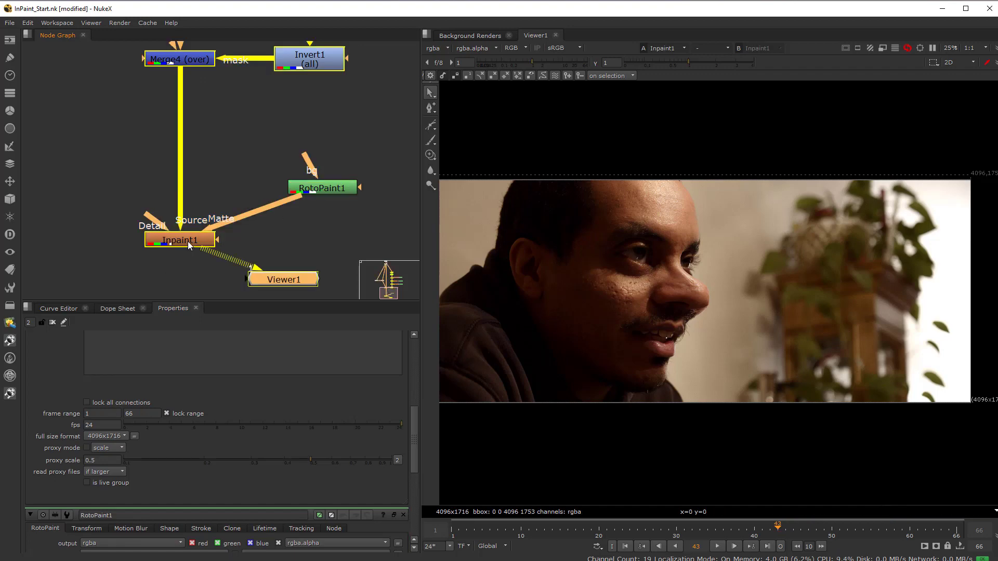
pyautogui.click(455, 260)
pyautogui.scroll(-5, 244, 220)
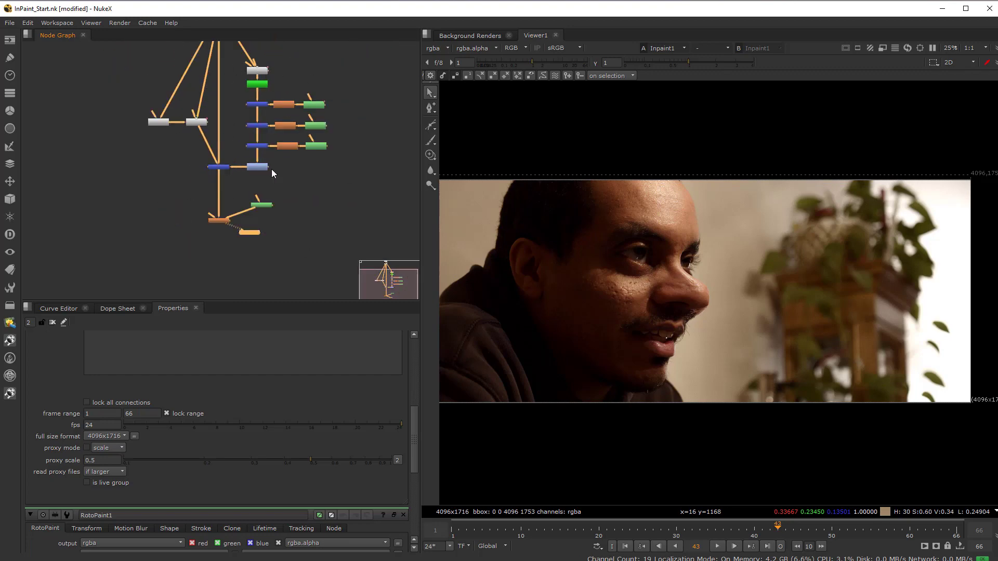
pyautogui.scroll(10, 208, 234)
pyautogui.doubleClick(181, 187)
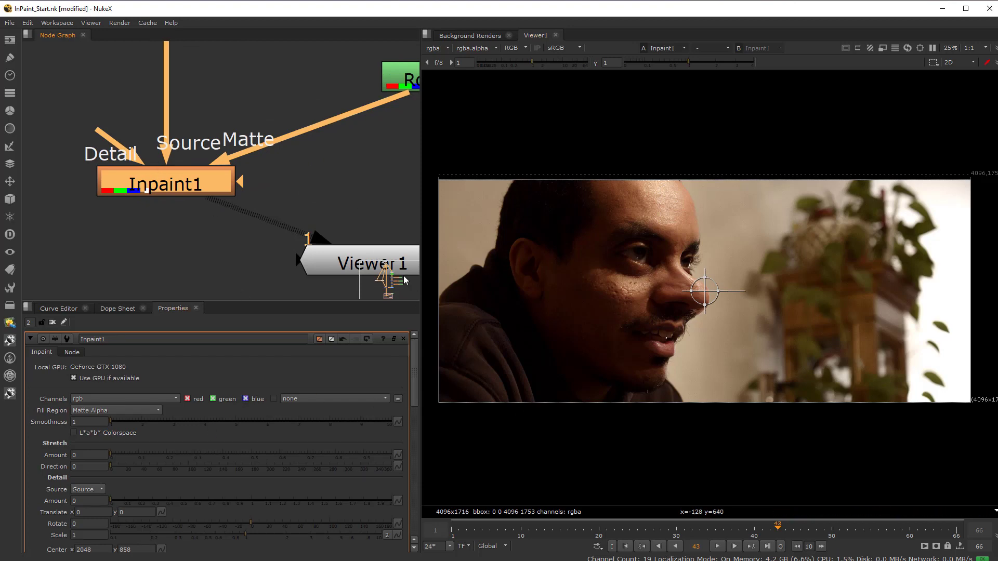
# Step: Open the RotoPaint node's properties, activate the Brush tool and set the stroke lifetime to all frames
pyautogui.scroll(-3, 363, 215)
pyautogui.moveTo(221, 206); pyautogui.dragTo(120, 221, button='middle')
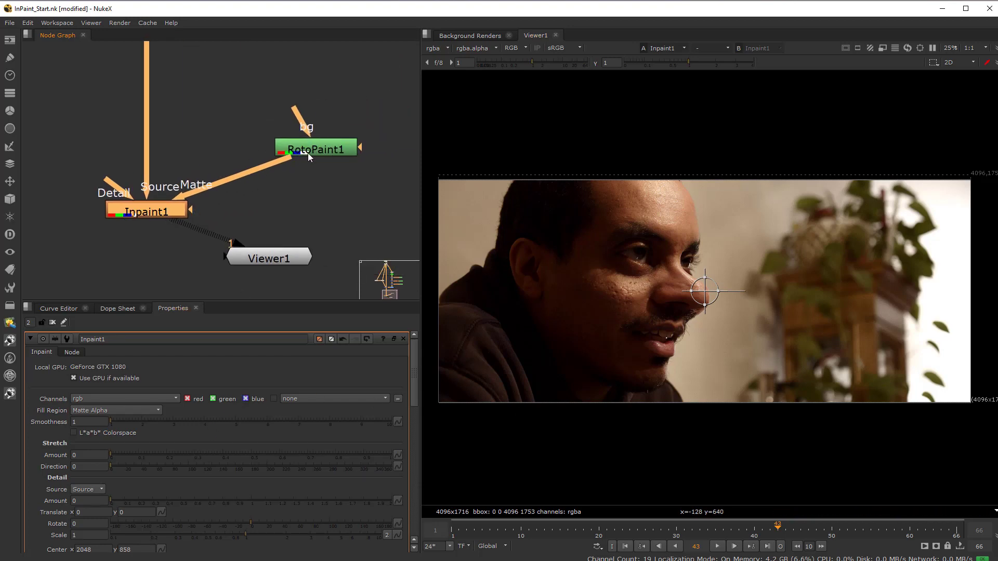
pyautogui.doubleClick(322, 149)
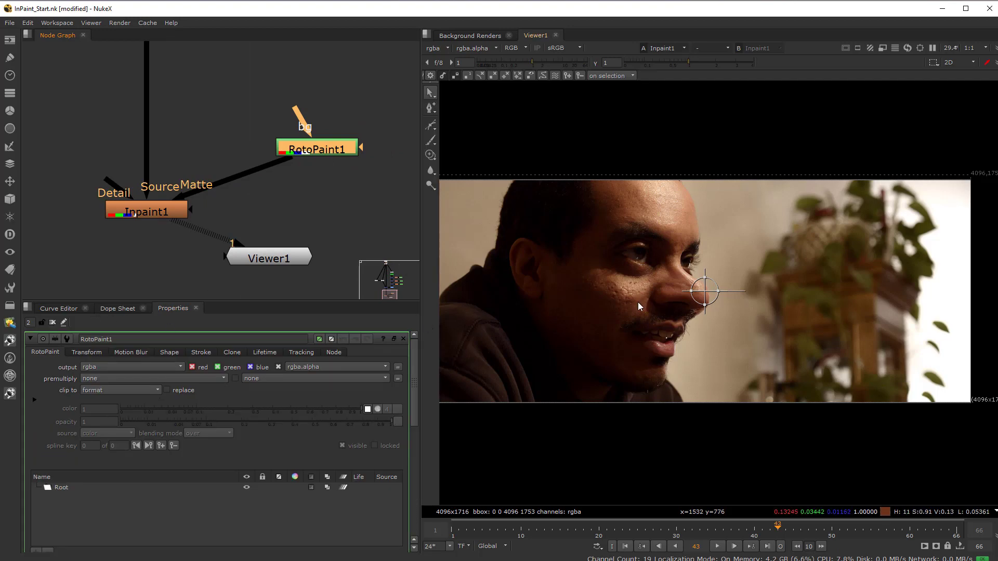
pyautogui.scroll(2, 639, 304)
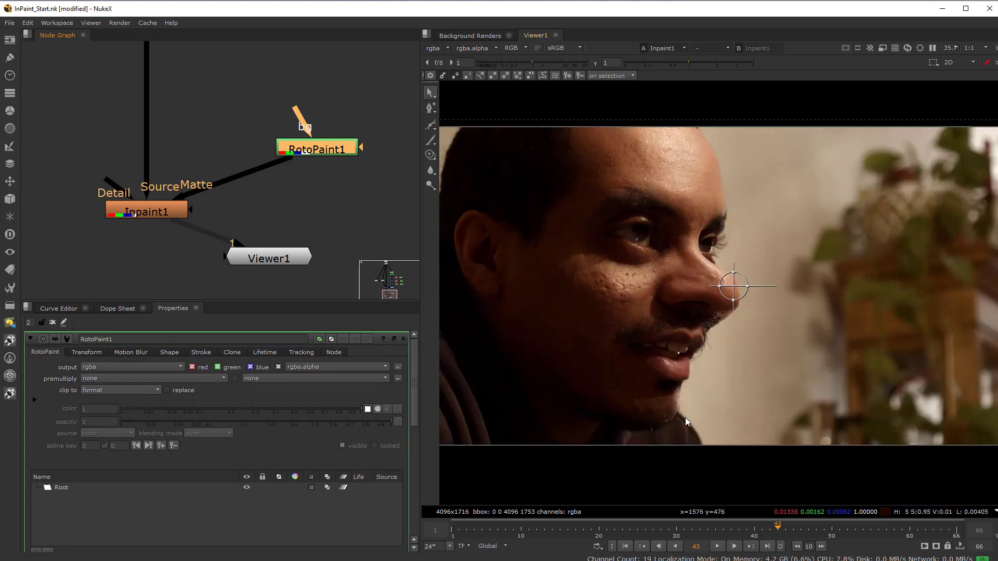
pyautogui.click(431, 141)
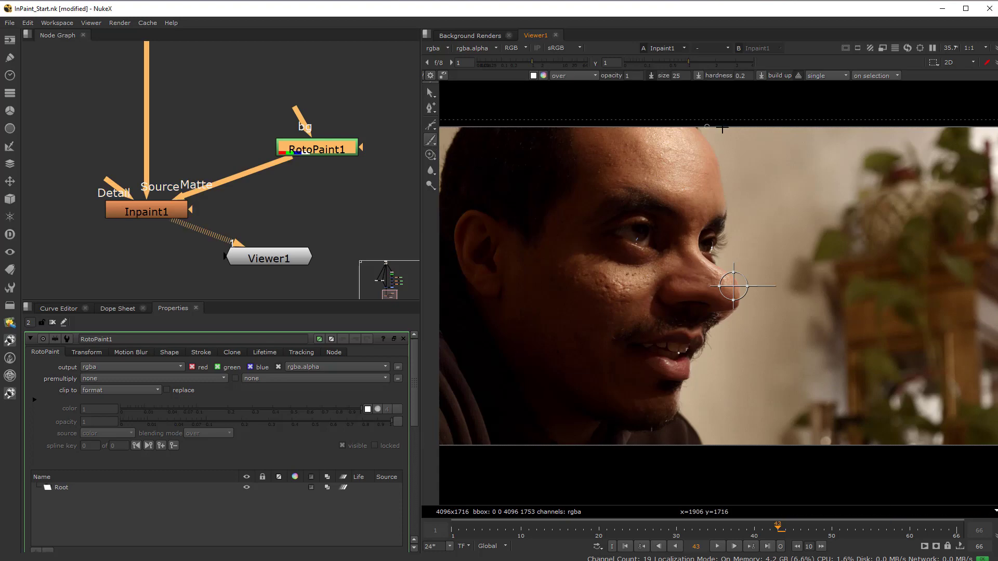
pyautogui.click(826, 75)
pyautogui.click(831, 62)
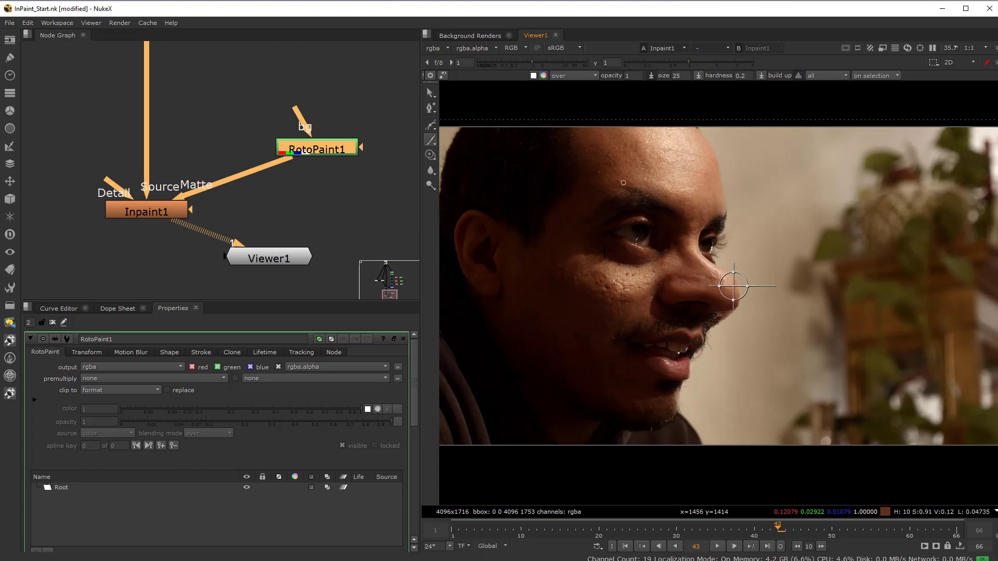
# Step: Set the brush size to 132 and paint a short stroke over the dark spots on the cheek below the eye
pyautogui.moveTo(601, 285)
pyautogui.keyDown('shift'); pyautogui.mouseDown()
pyautogui.moveTo(640, 283)
pyautogui.moveTo(551, 304)
pyautogui.mouseUp(); pyautogui.keyUp('shift')
pyautogui.scroll(5, 606, 264)
pyautogui.scroll(4, 603, 294)
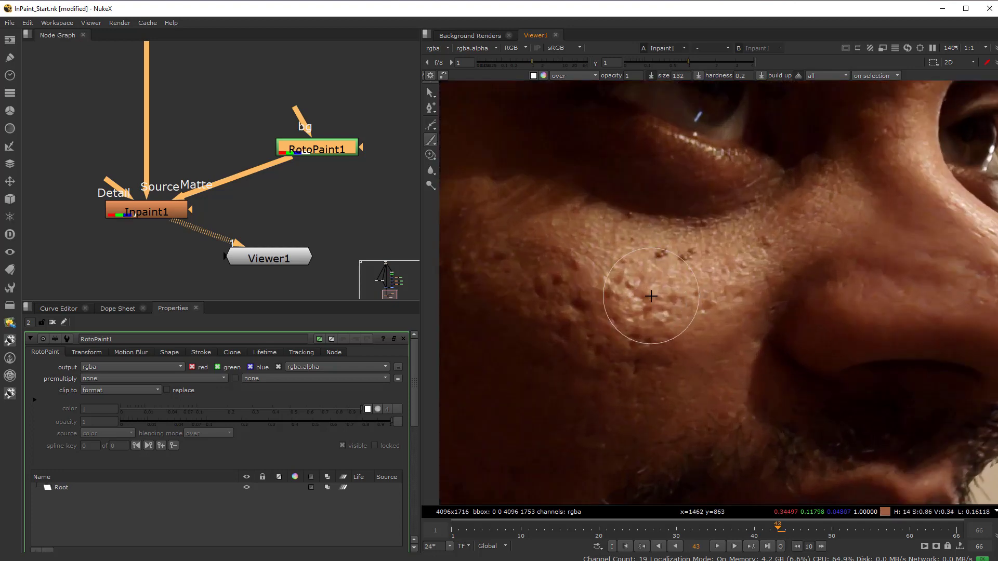
pyautogui.moveTo(659, 254); pyautogui.dragTo(708, 259)
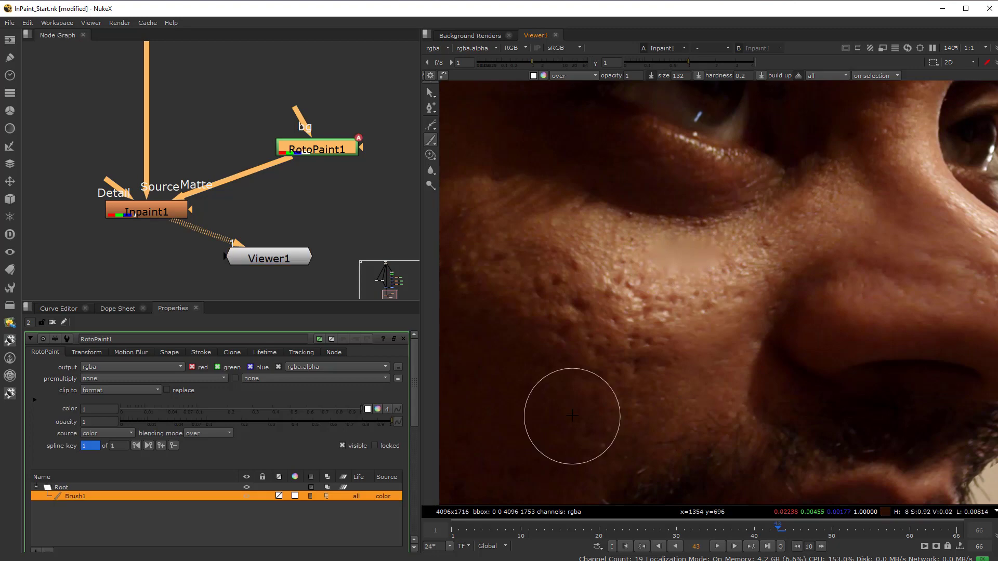
pyautogui.scroll(3, 702, 309)
pyautogui.moveTo(693, 296); pyautogui.dragTo(687, 352, button='middle')
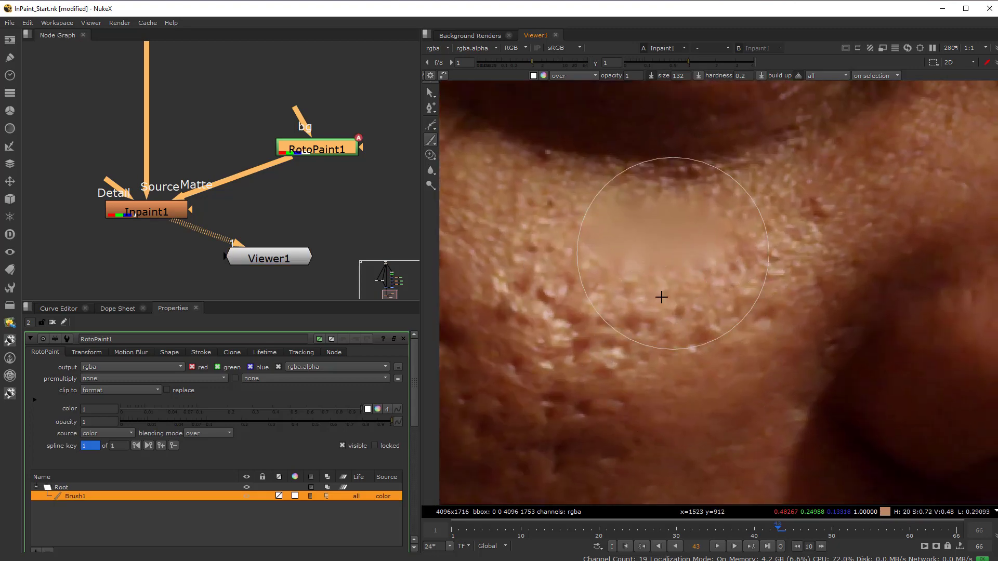
pyautogui.scroll(-2, 633, 295)
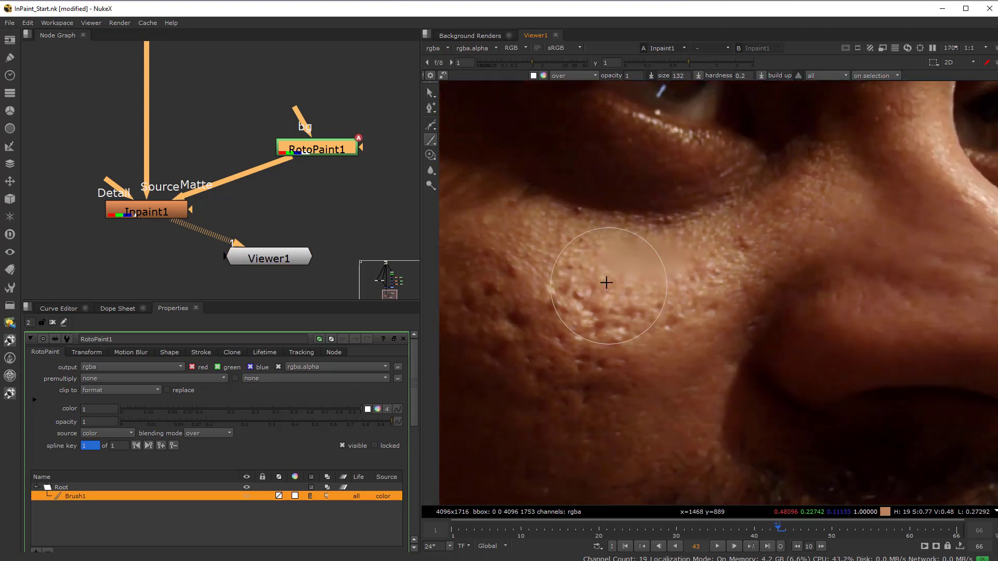
# Step: Set the Inpaint node's smoothness to 1.36 and its detail amount to 0.275
pyautogui.doubleClick(155, 213)
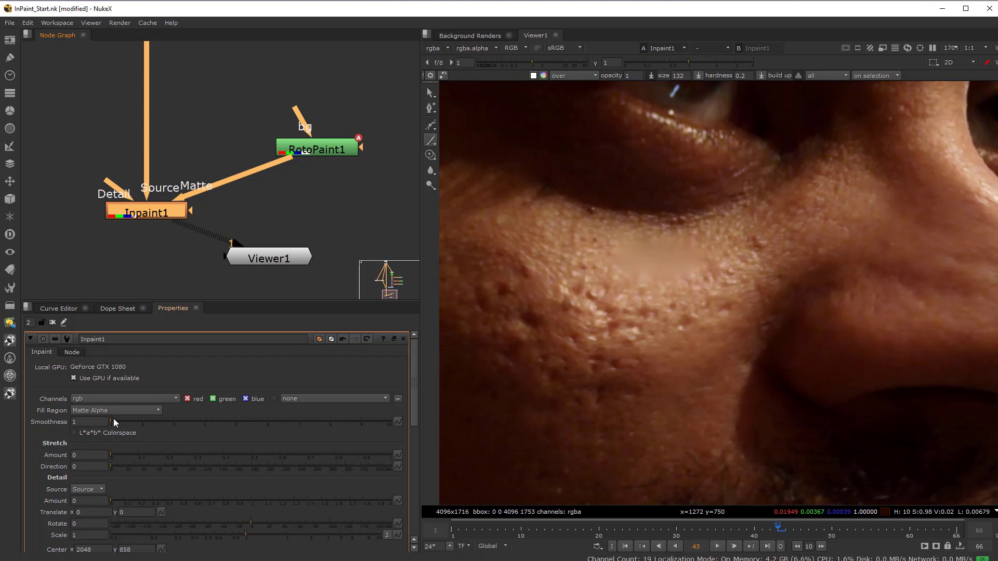
pyautogui.moveTo(112, 421); pyautogui.dragTo(205, 424)
pyautogui.moveTo(277, 422); pyautogui.dragTo(122, 421)
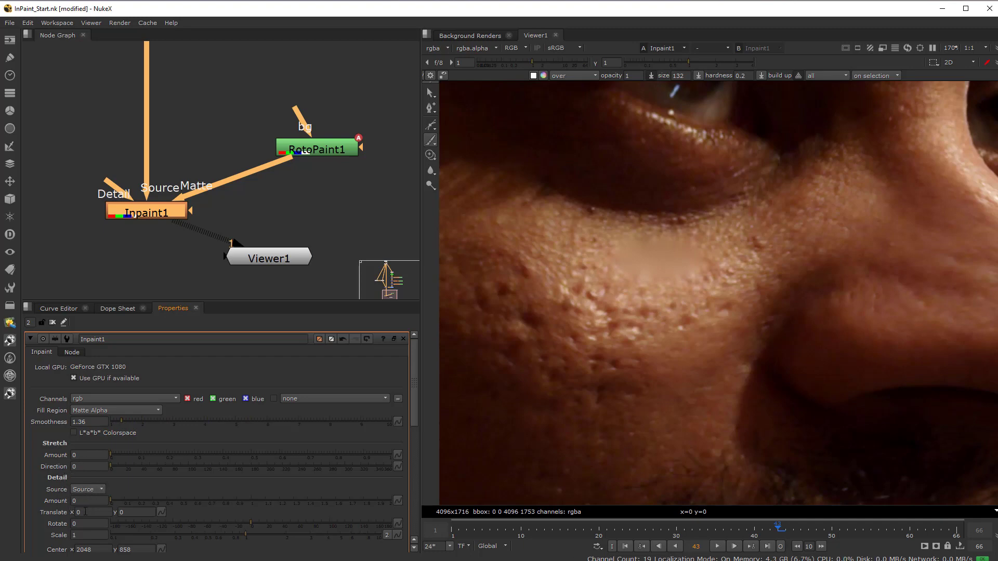
pyautogui.moveTo(111, 500)
pyautogui.mouseDown()
pyautogui.moveTo(198, 504)
pyautogui.moveTo(131, 504)
pyautogui.moveTo(149, 504)
pyautogui.mouseUp()
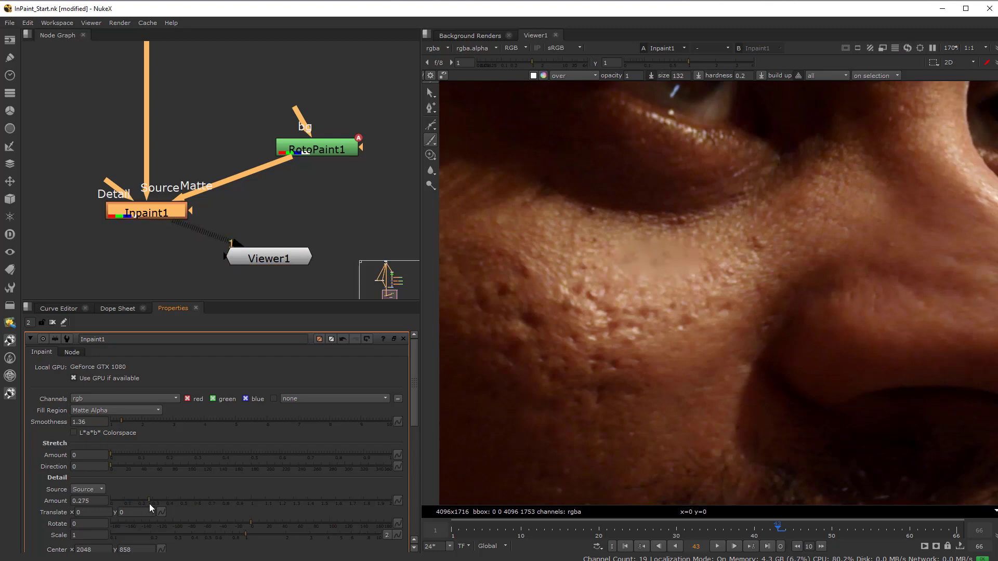
pyautogui.scroll(-4, 693, 266)
pyautogui.scroll(2, 643, 325)
pyautogui.moveTo(651, 294); pyautogui.dragTo(620, 314, button='middle')
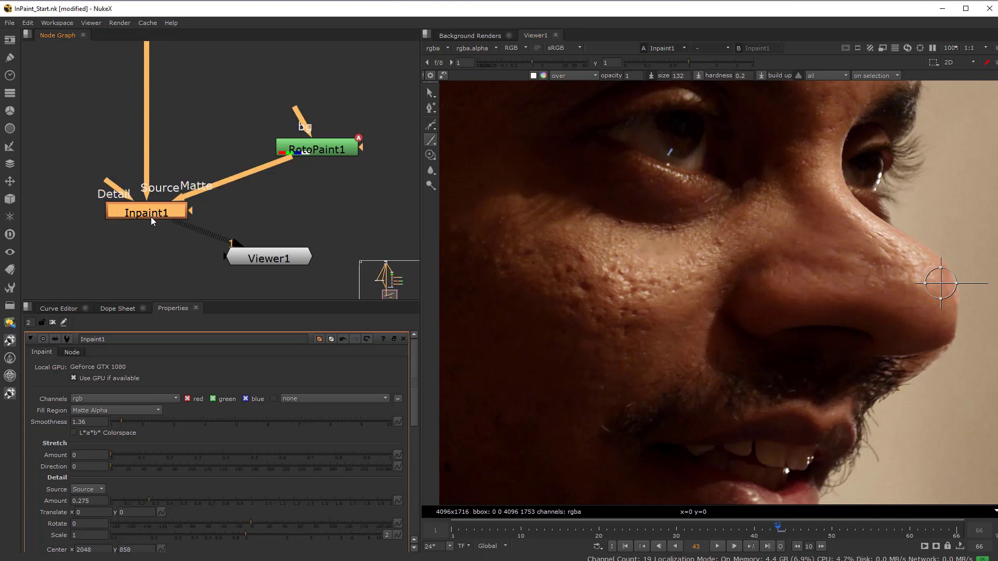
# Step: Hide the viewer overlays and view the RotoPaint matte, followed by the Inpaint output, in Viewer1
pyautogui.click(313, 152)
pyautogui.press('o')
pyautogui.press('1')
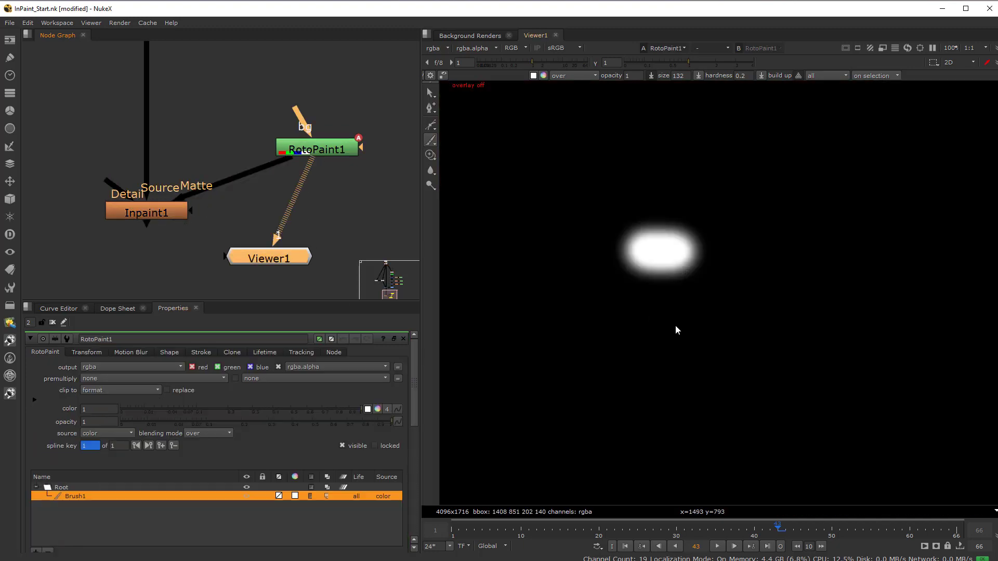
pyautogui.click(148, 217)
pyautogui.press('1')
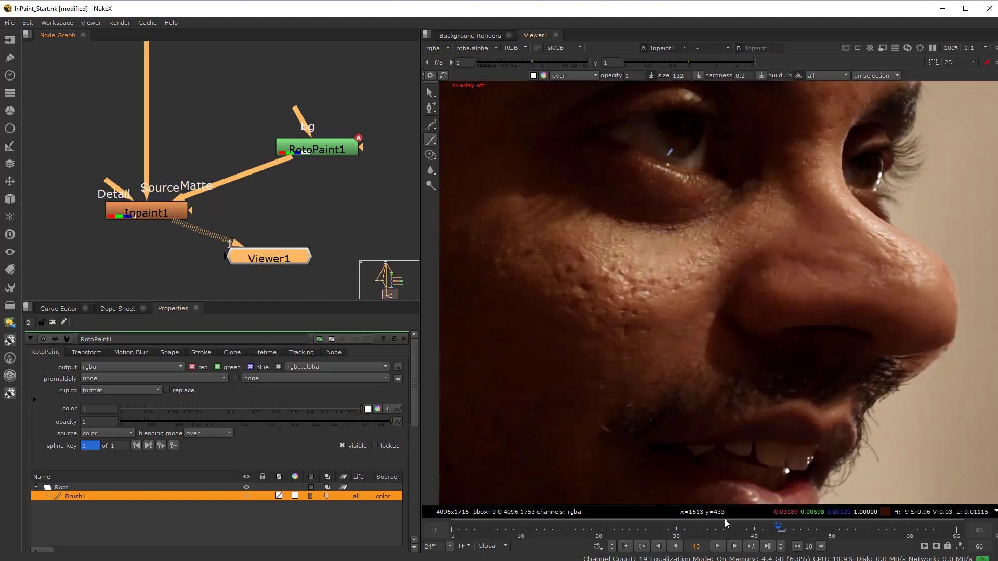
# Step: Compare frames 38 and 43 of the Inpaint output and the RotoPaint matte, and return to the Inpaint output at frame 43
pyautogui.moveTo(772, 530); pyautogui.dragTo(737, 531)
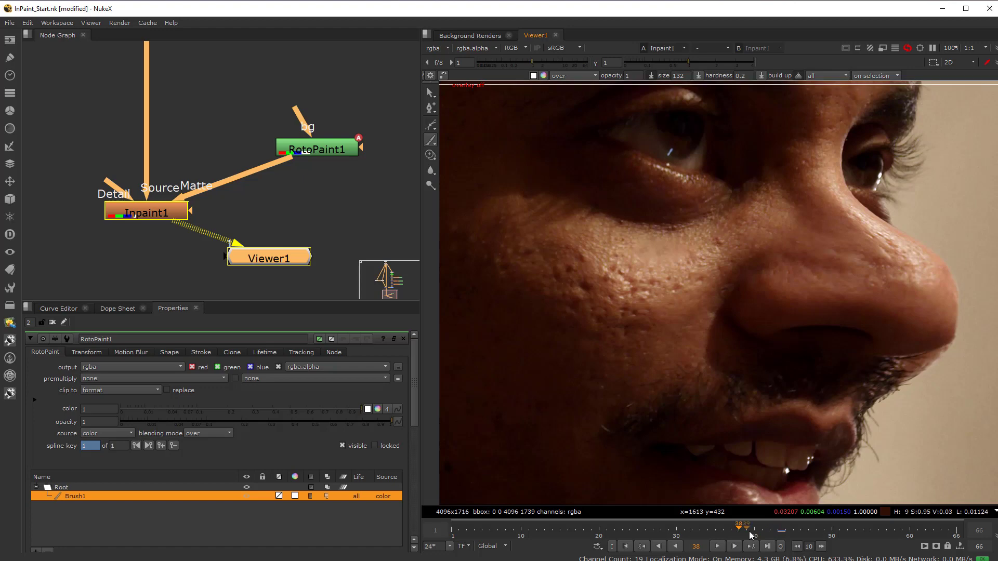
pyautogui.click(777, 531)
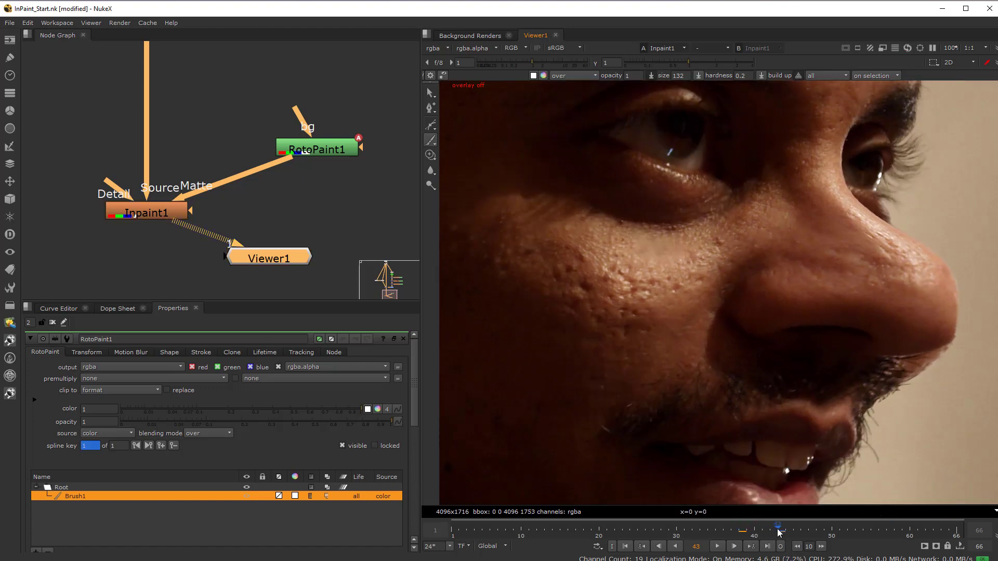
pyautogui.click(323, 149)
pyautogui.press('1')
pyautogui.click(737, 531)
pyautogui.click(779, 531)
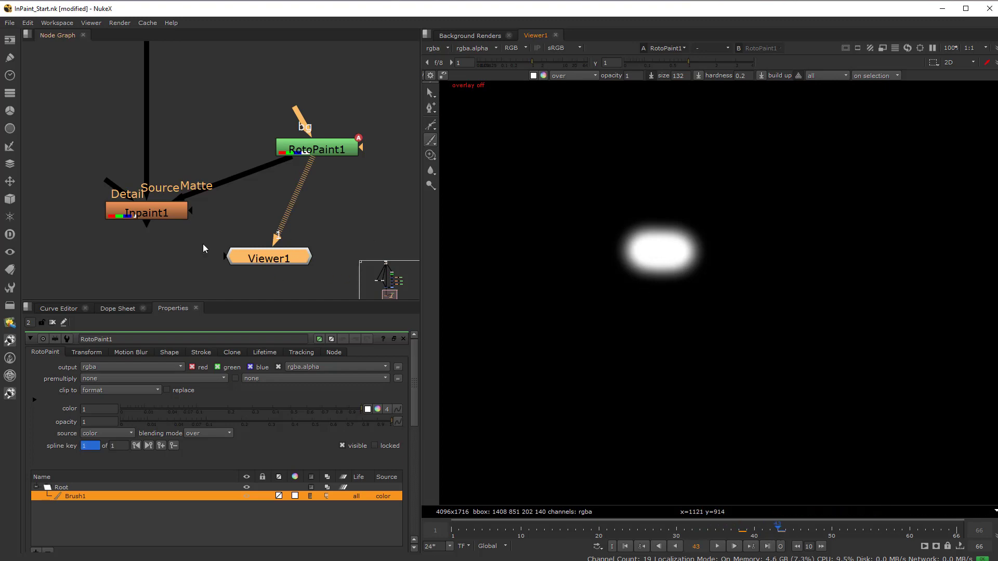
pyautogui.click(132, 210)
pyautogui.press('1')
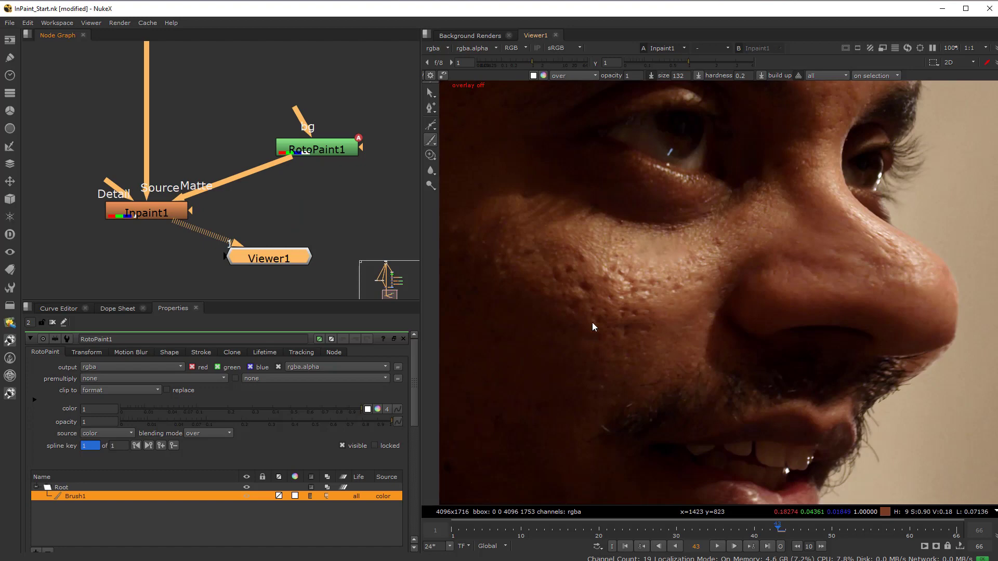
pyautogui.scroll(-5, 219, 187)
pyautogui.scroll(3, 225, 197)
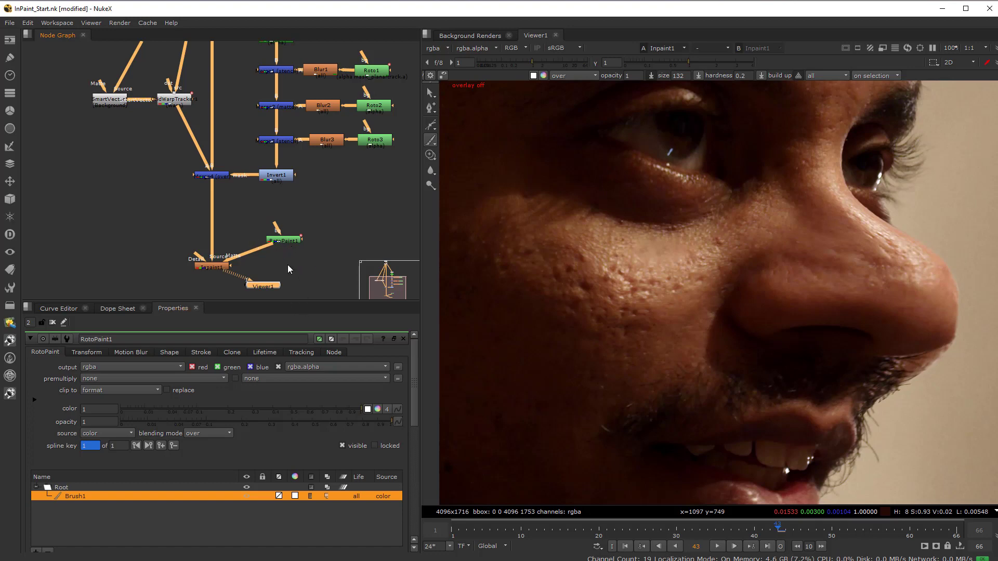
pyautogui.scroll(3, 257, 250)
pyautogui.click(319, 248)
pyautogui.press('Tab')
pyautogui.write('plan')
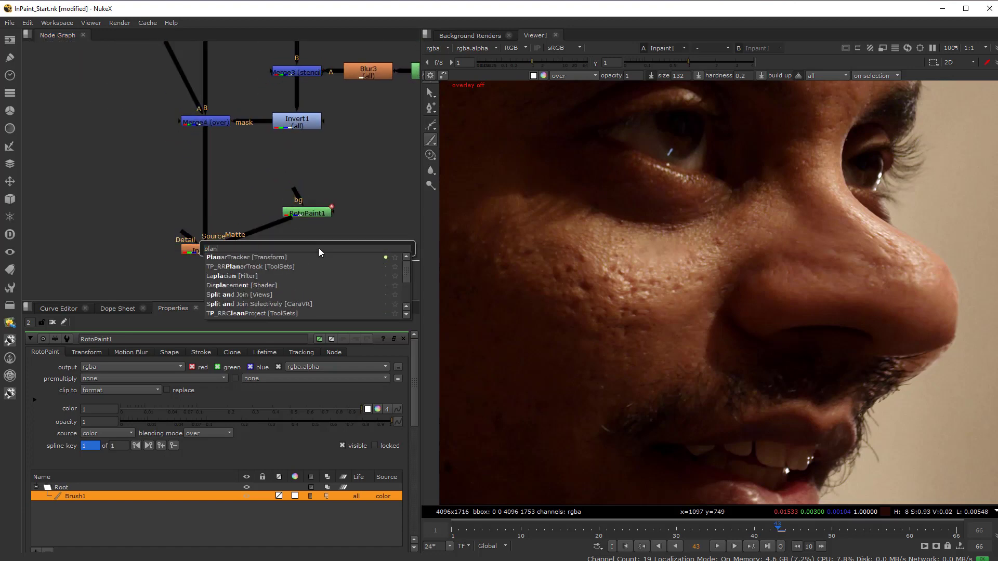
pyautogui.click(370, 227)
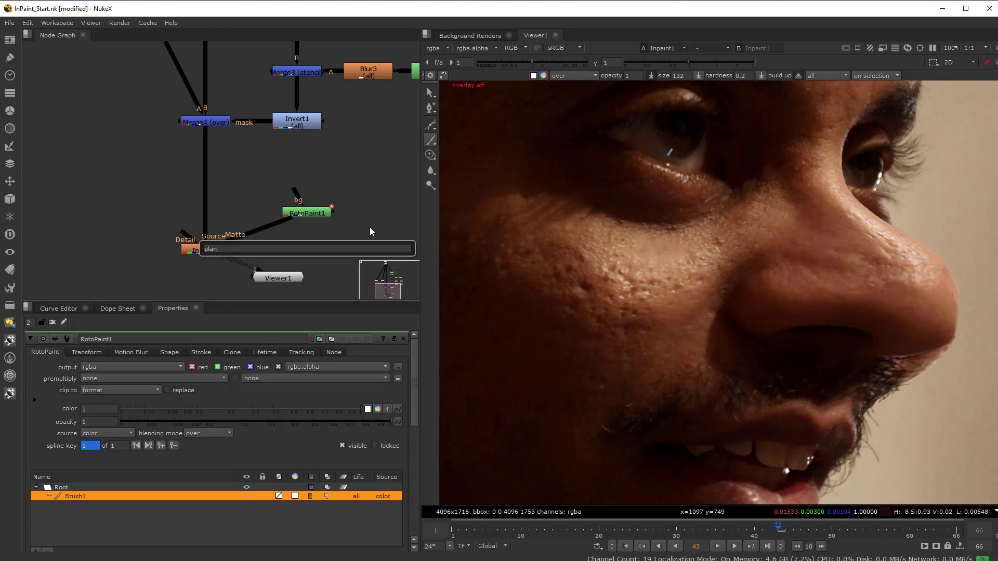
# Step: Add a Roto node, connect it to the Merge4 output and place it beside the main branch, away from the Inpaint node
pyautogui.press('o')
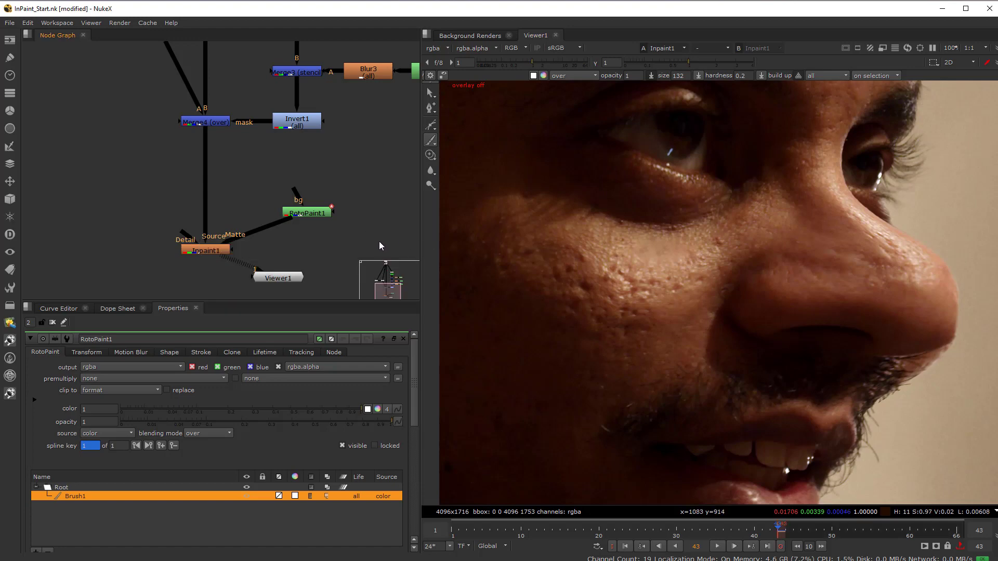
pyautogui.press('o')
pyautogui.moveTo(332, 239); pyautogui.dragTo(203, 123)
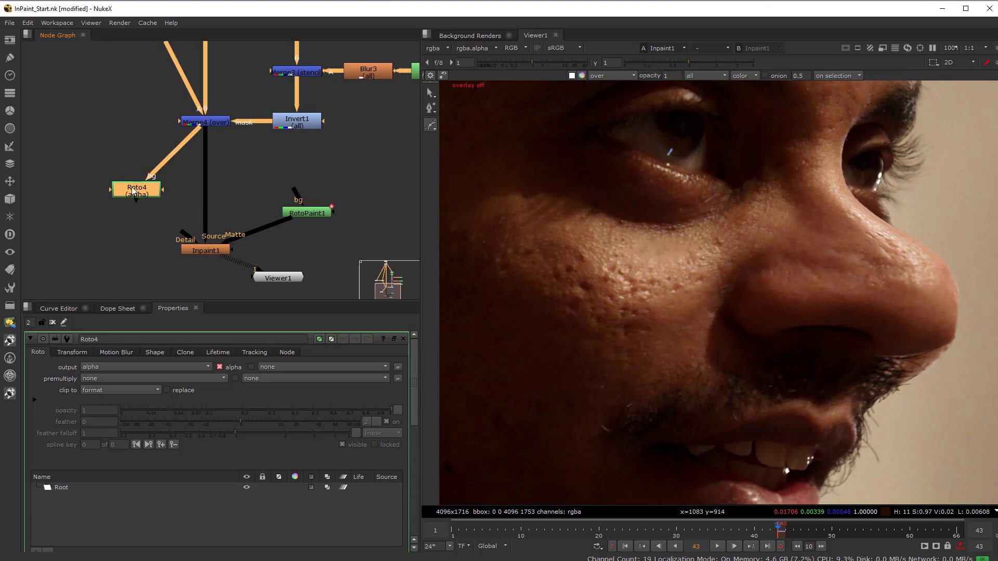
pyautogui.moveTo(137, 191); pyautogui.dragTo(101, 204)
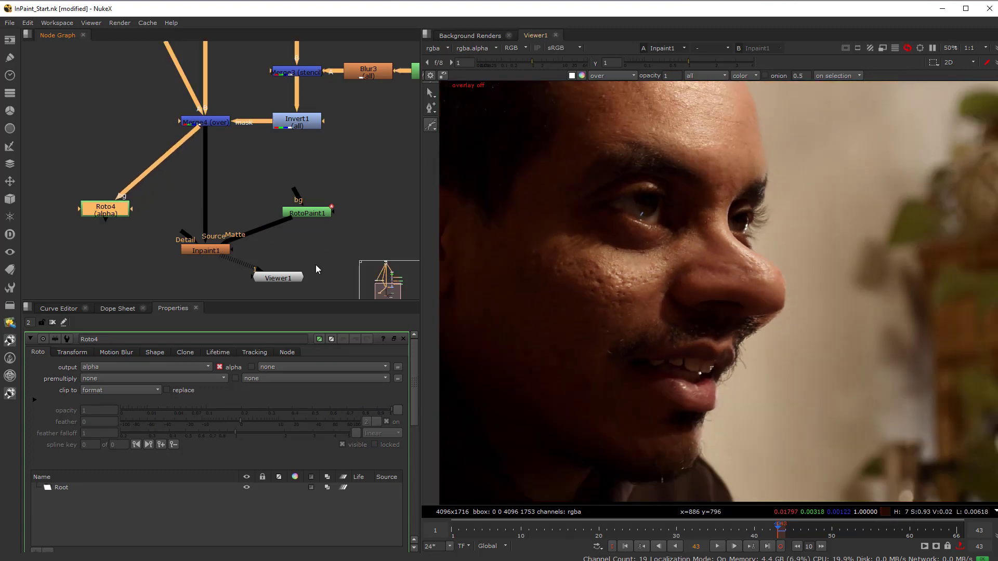
# Step: Show the new Roto node's output in Viewer1 with overlays turned on, framing the man's face
pyautogui.press('1')
pyautogui.press('o')
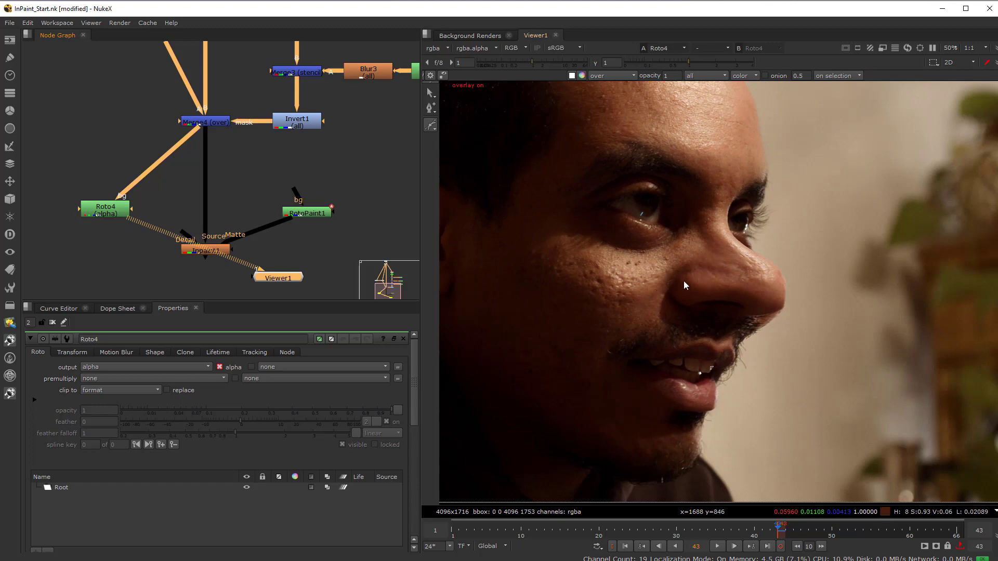
pyautogui.moveTo(697, 309); pyautogui.dragTo(752, 350, button='middle')
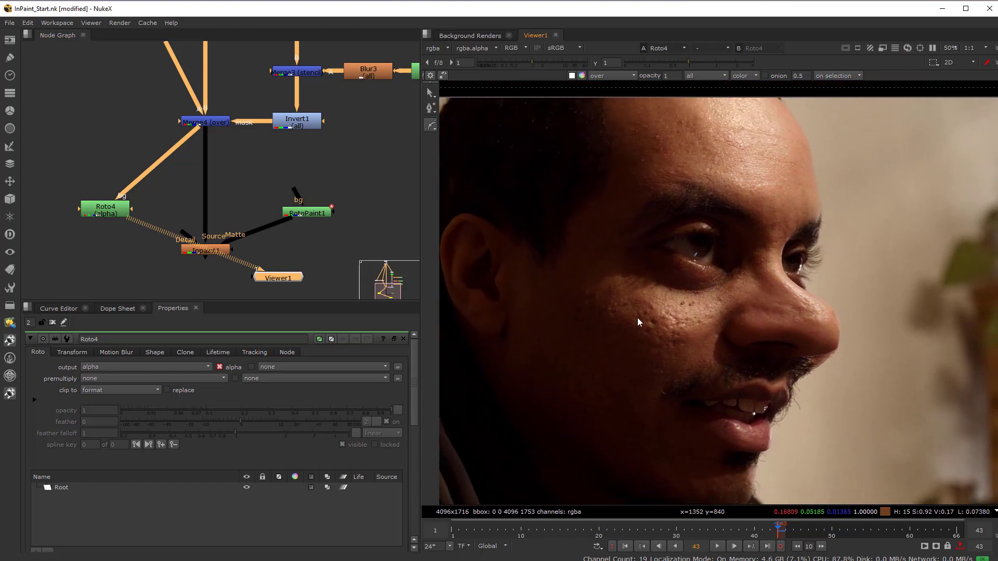
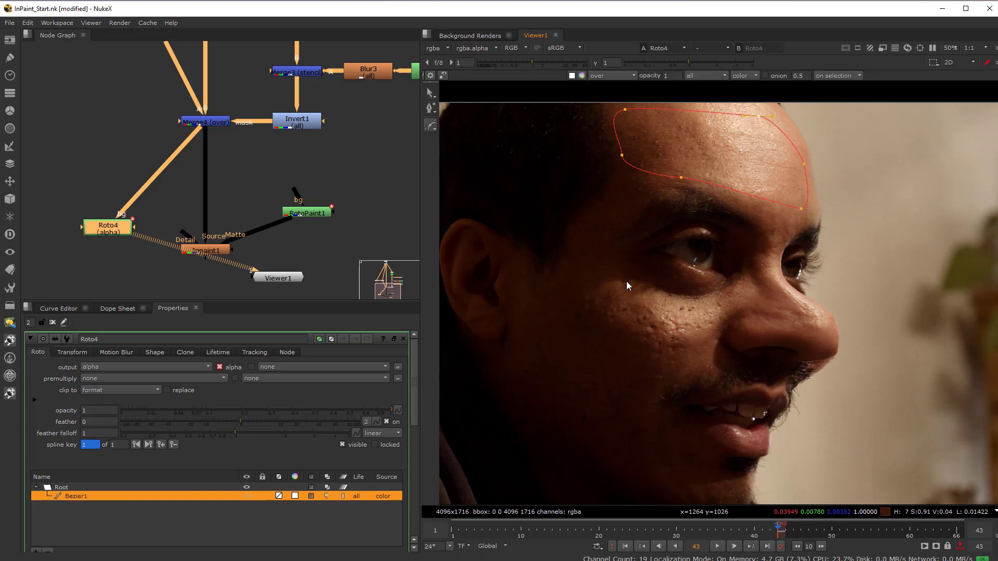
# Step: Draw a closed Bezier shape around the man's blemished cheek and adjust its points along the eye and nose side
pyautogui.click(626, 281)
pyautogui.click(697, 327)
pyautogui.click(683, 369)
pyautogui.moveTo(649, 401); pyautogui.dragTo(639, 402)
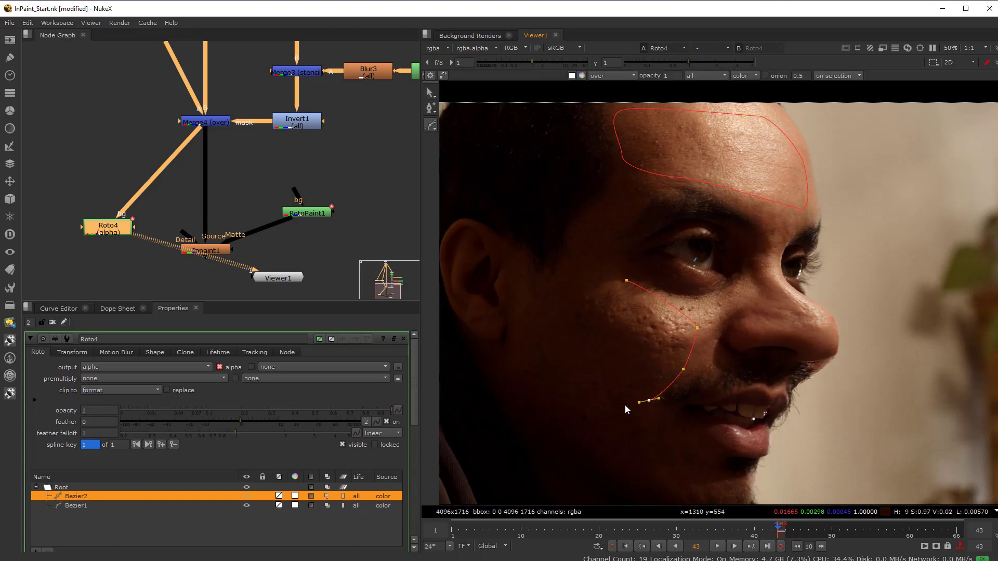
pyautogui.click(594, 386)
pyautogui.click(581, 318)
pyautogui.moveTo(627, 279); pyautogui.dragTo(647, 285)
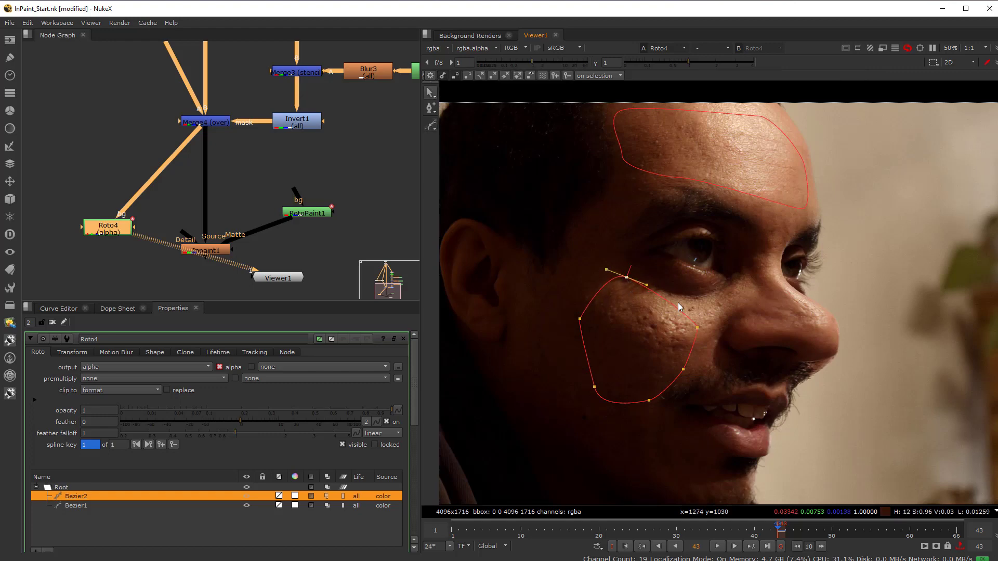
pyautogui.moveTo(697, 327); pyautogui.dragTo(722, 308)
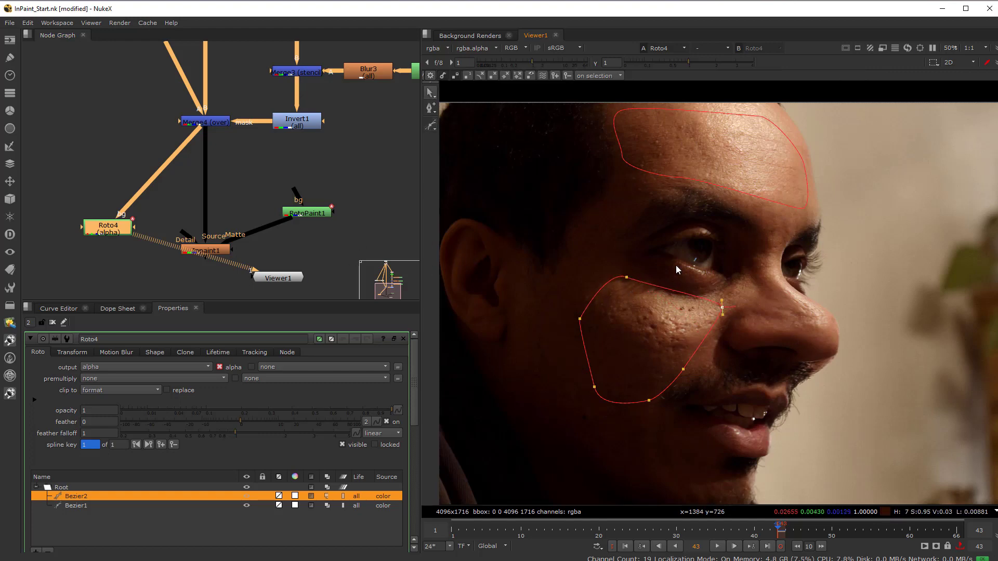
# Step: Reconnect Roto4's bg input from Merge4 to the source footage node at the head of the node tree
pyautogui.scroll(-2, 133, 230)
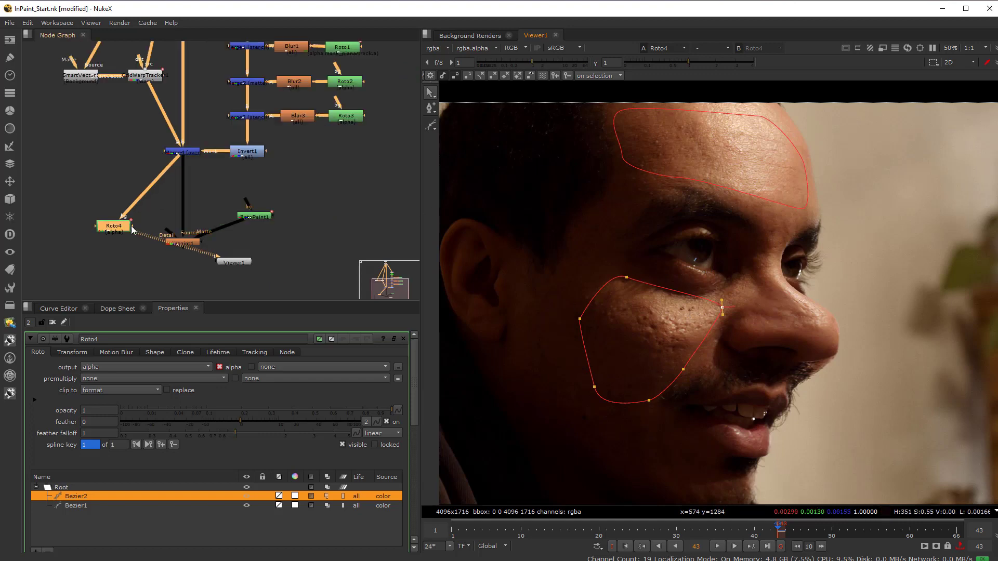
pyautogui.scroll(-1, 132, 229)
pyautogui.moveTo(127, 209); pyautogui.dragTo(197, 250, button='middle')
pyautogui.moveTo(195, 255); pyautogui.dragTo(235, 48)
pyautogui.scroll(-1, 177, 253)
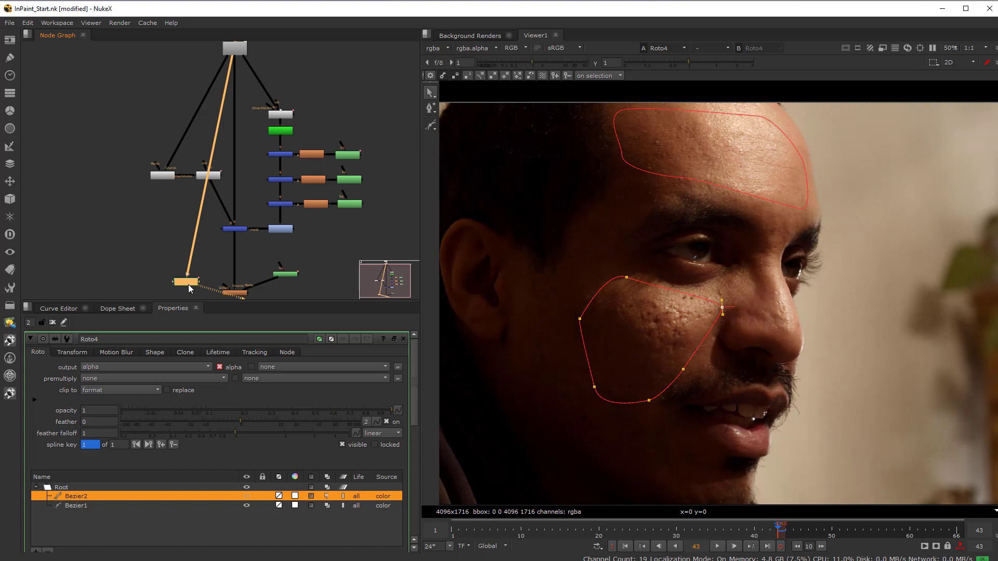
pyautogui.scroll(3, 161, 231)
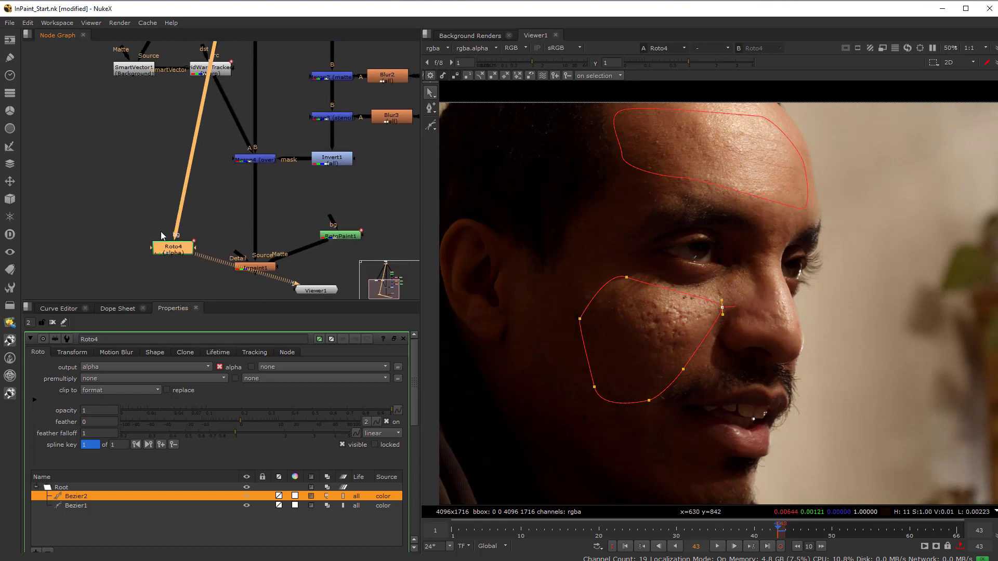
pyautogui.scroll(3, 171, 255)
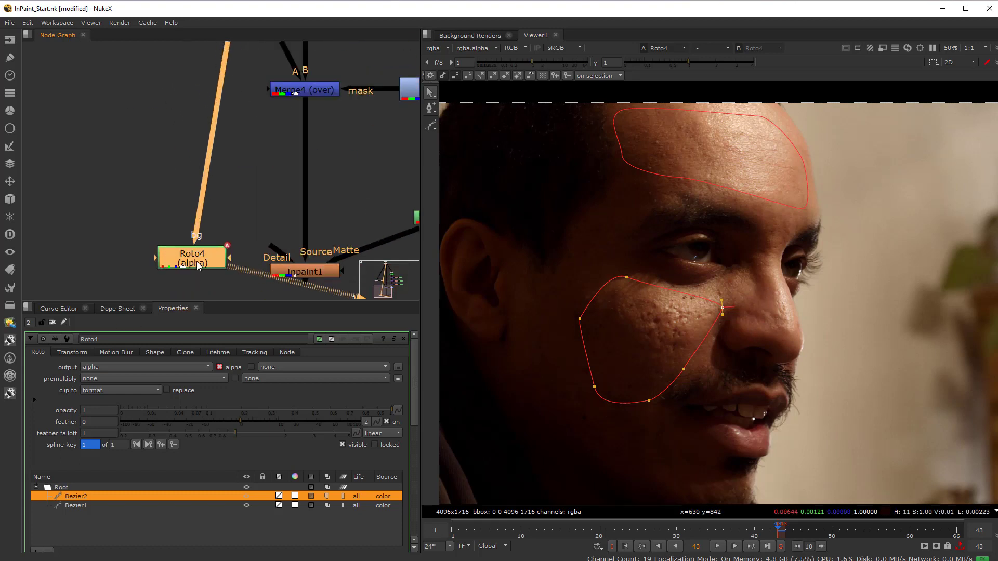
# Step: Set up planar tracking for the cheek shape Bezier2 in the Roto4 node
pyautogui.click(198, 263)
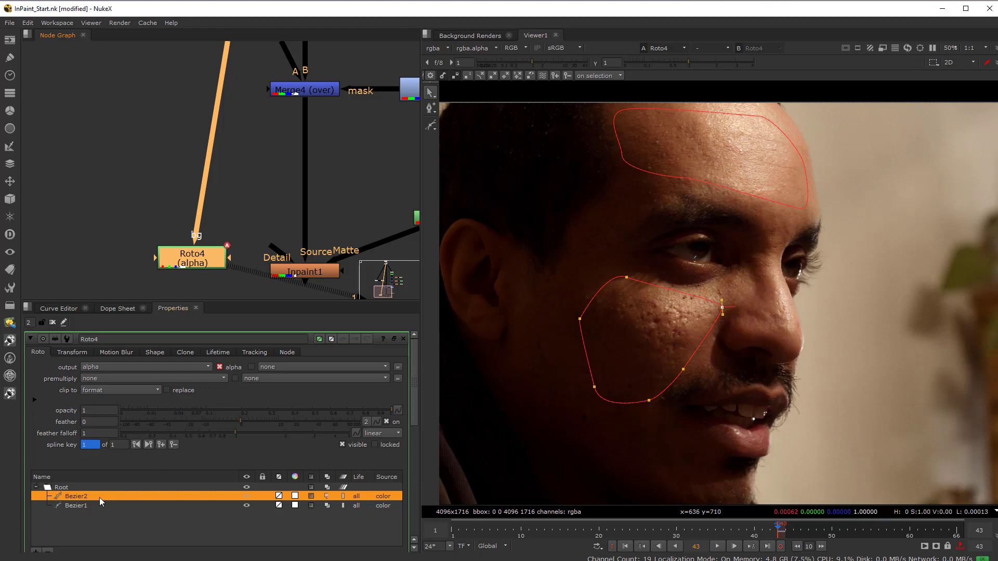
pyautogui.click(66, 488)
pyautogui.click(74, 499)
pyautogui.click(64, 488)
pyautogui.click(73, 496)
pyautogui.rightClick(76, 498)
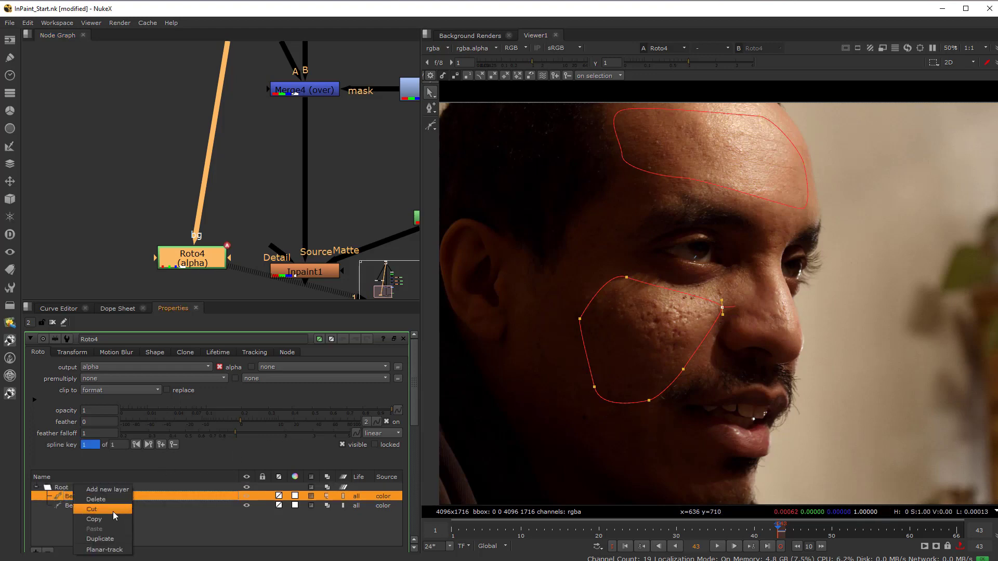
pyautogui.click(105, 550)
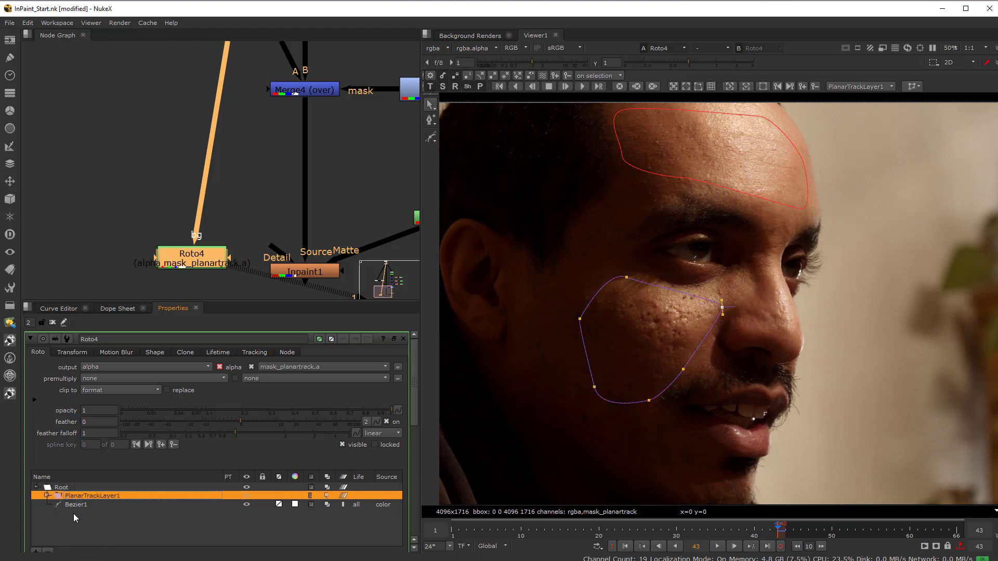
# Step: Move the forehead shape Bezier1 into PlanarTrackLayer1, expand the layer and select it
pyautogui.moveTo(76, 505); pyautogui.dragTo(82, 497)
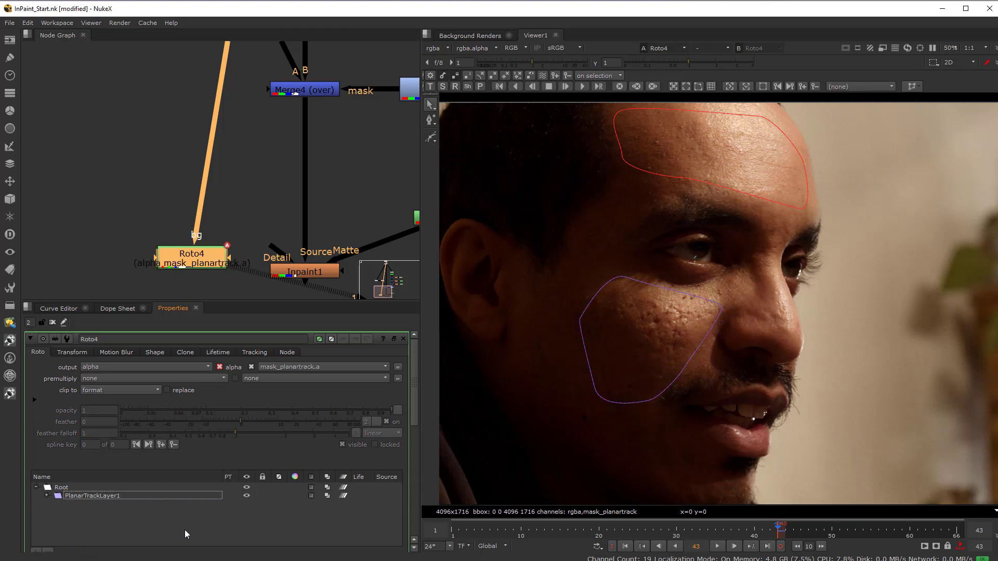
pyautogui.click(46, 495)
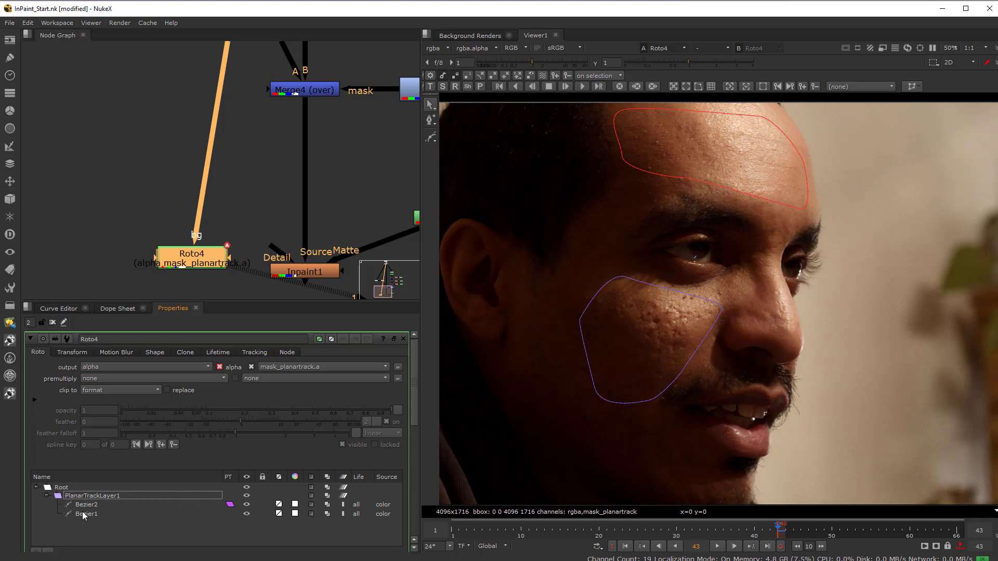
pyautogui.click(88, 498)
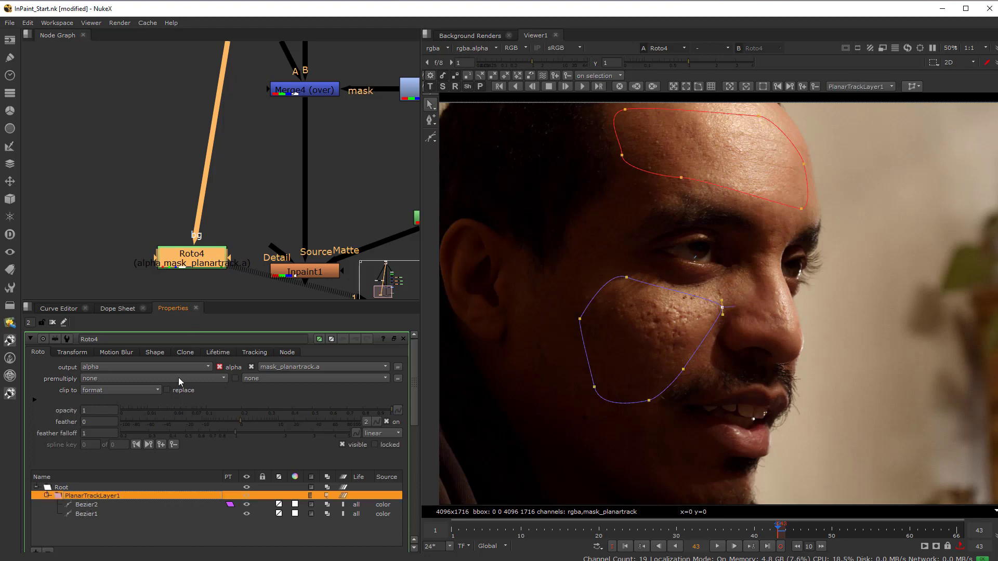
# Step: Track PlanarTrackLayer1 forward from frame 43 and check how the shape follows the cheek on the later frames
pyautogui.click(867, 87)
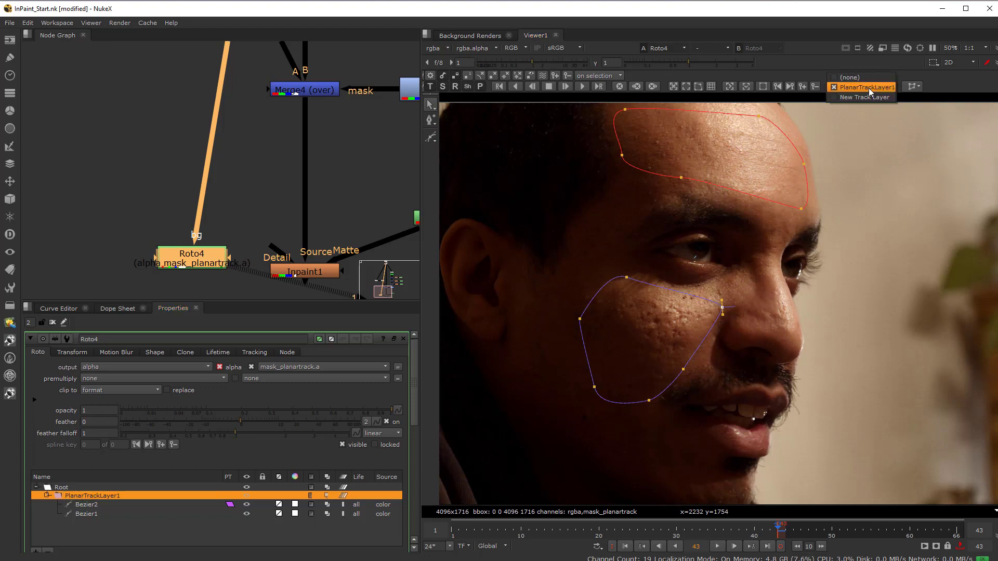
pyautogui.click(869, 88)
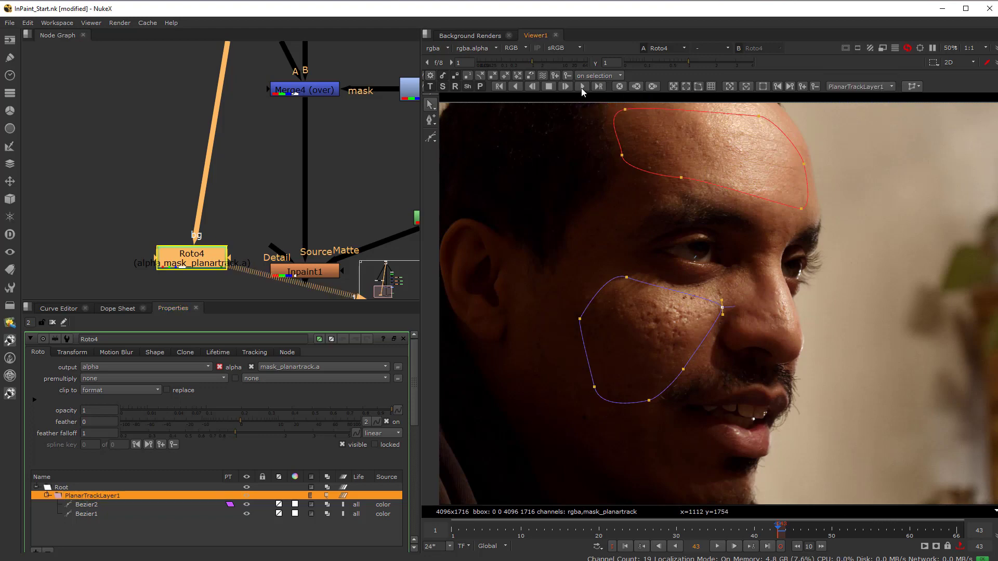
pyautogui.press('Right')
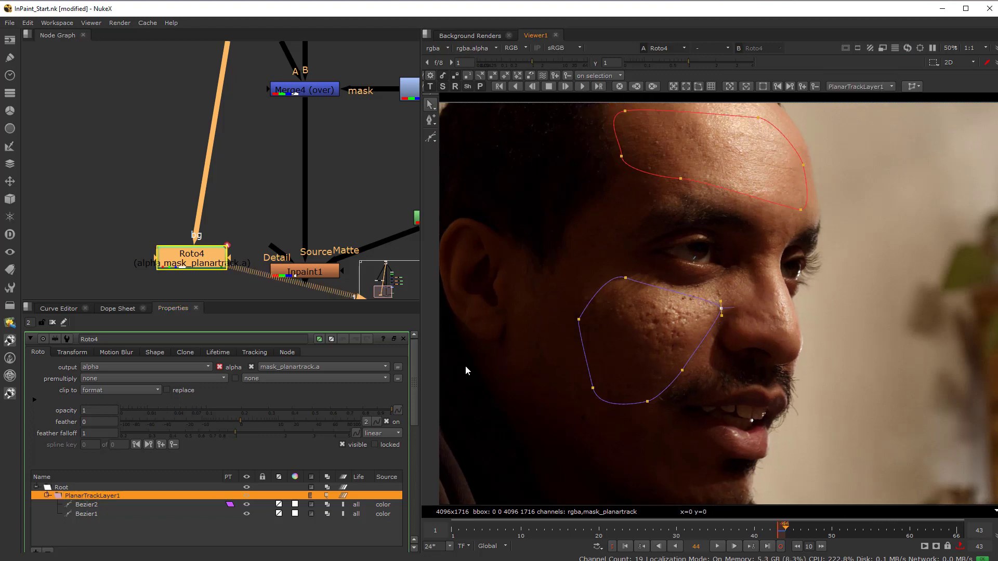
pyautogui.press('m')
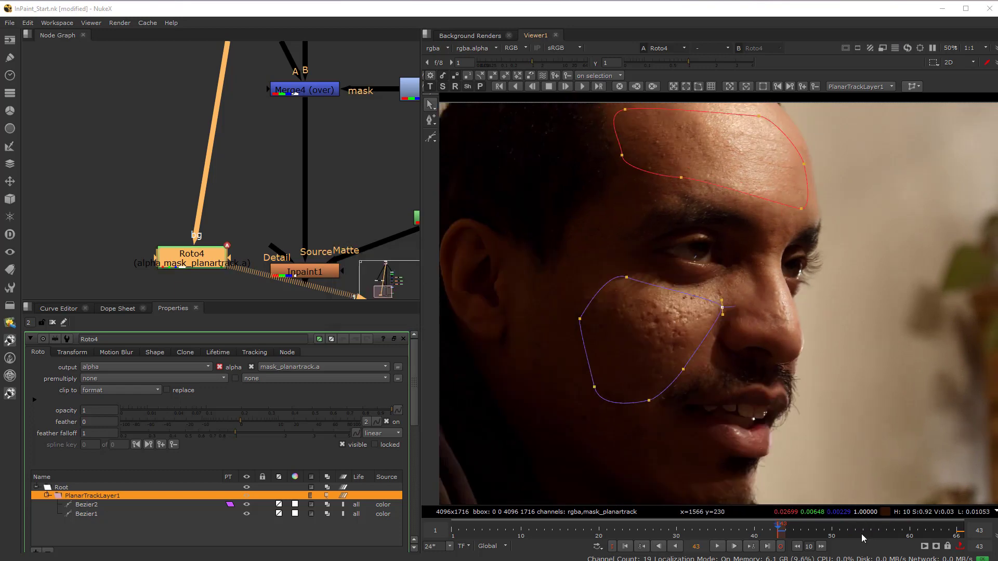
pyautogui.moveTo(822, 524); pyautogui.dragTo(879, 541)
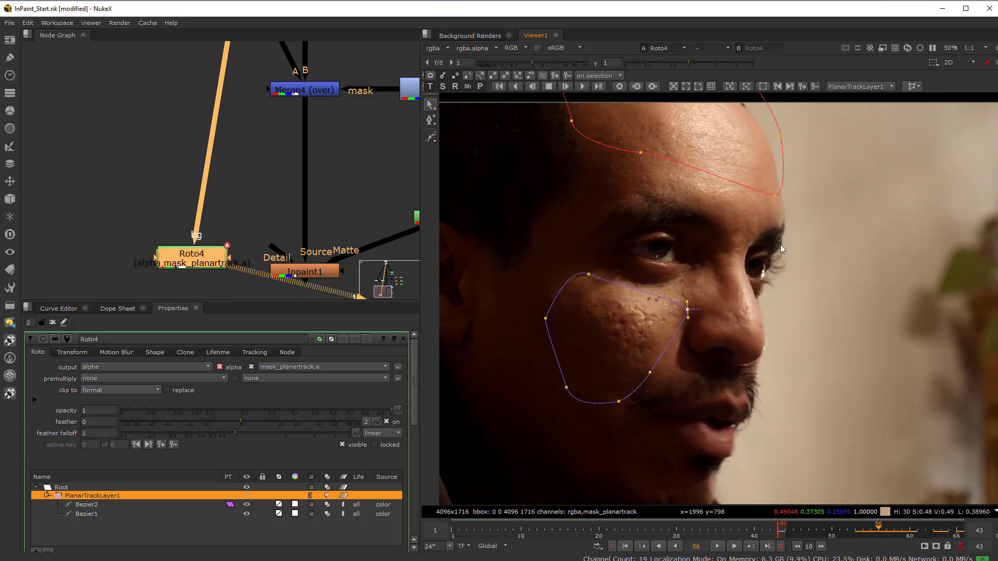
pyautogui.press('Left')
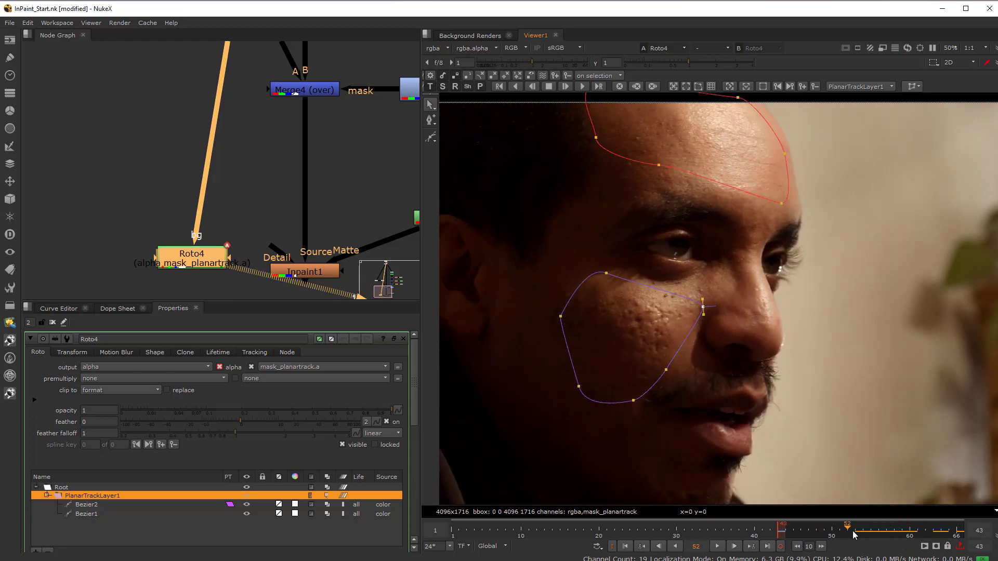
# Step: Delete the forehead shape Bezier1 from the planar track layer and reselect PlanarTrackLayer1
pyautogui.click(88, 505)
pyautogui.click(87, 514)
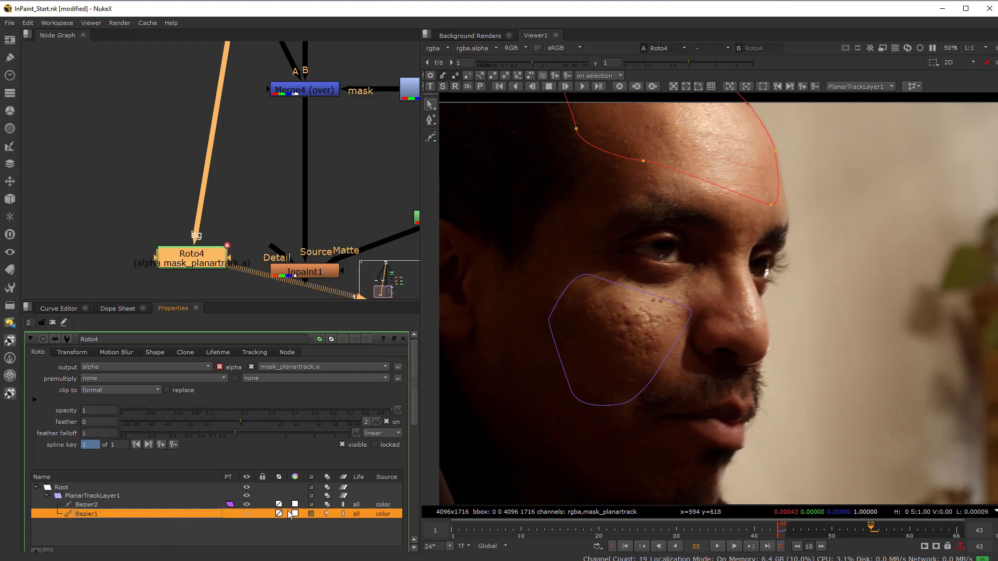
pyautogui.rightClick(87, 514)
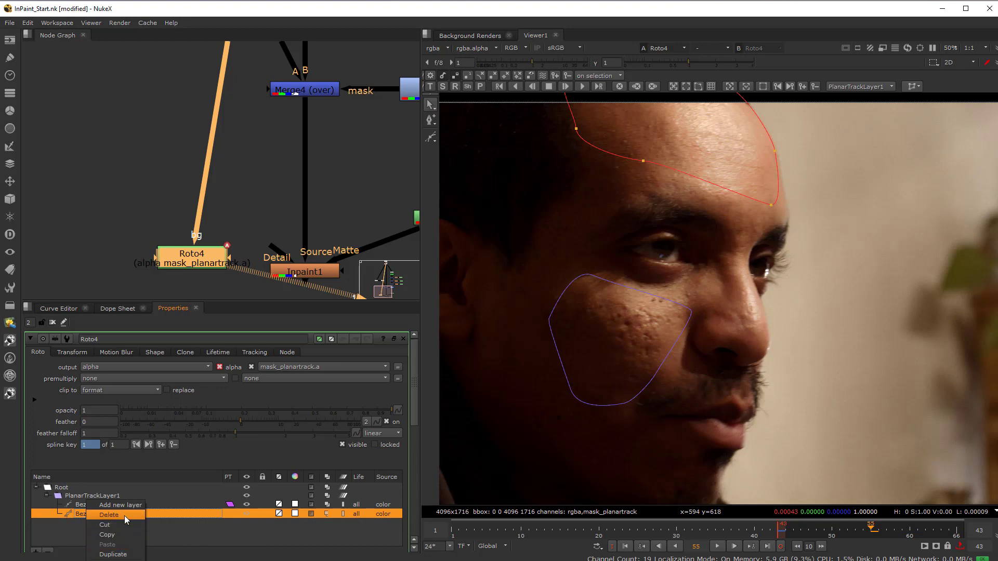
pyautogui.click(123, 516)
pyautogui.click(98, 496)
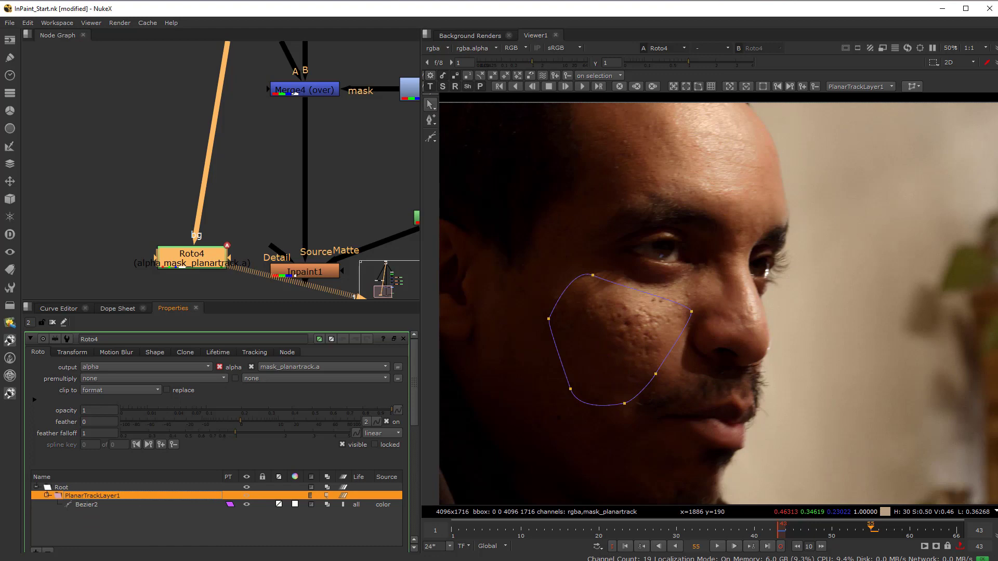
# Step: Track PlanarTrackLayer1 backward from frame 43 and check the cheek shape on the earlier frames down to frame 13
pyautogui.click(780, 530)
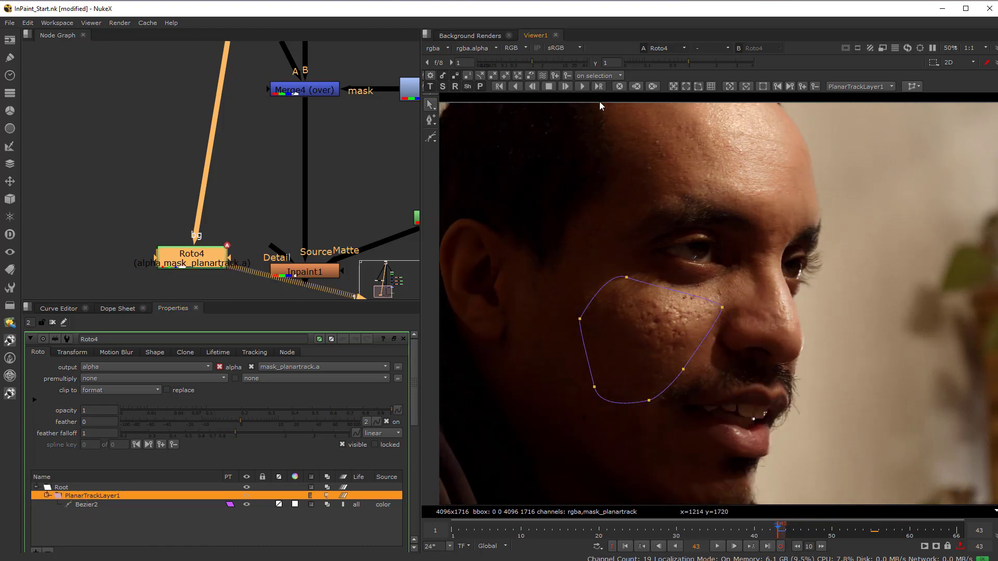
pyautogui.press('Left')
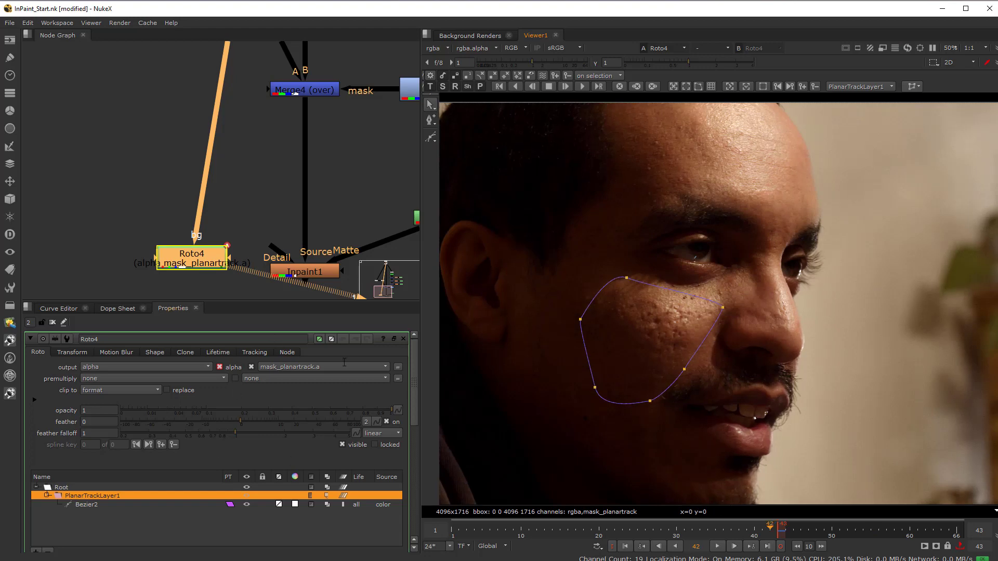
pyautogui.press('z')
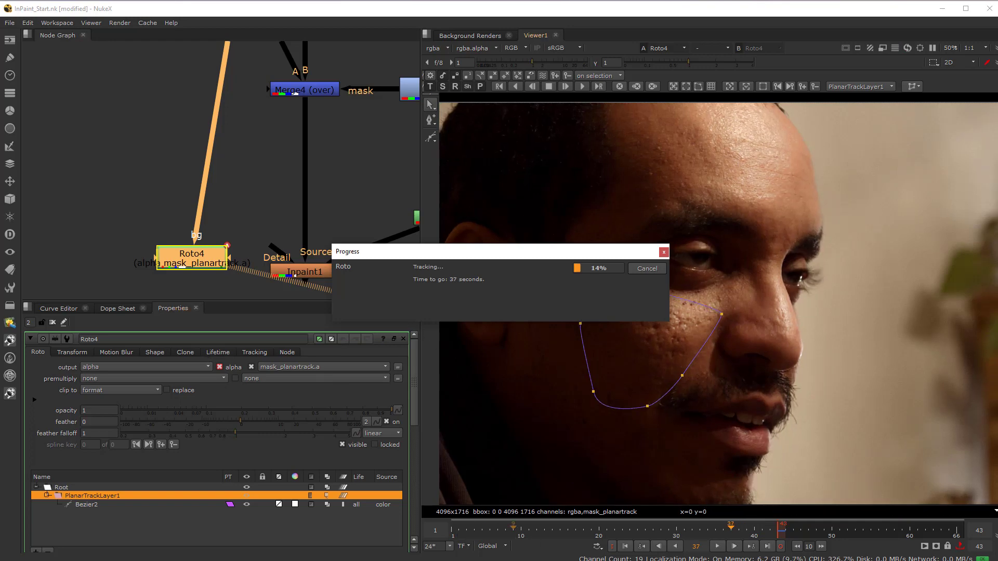
pyautogui.click(648, 268)
pyautogui.click(647, 535)
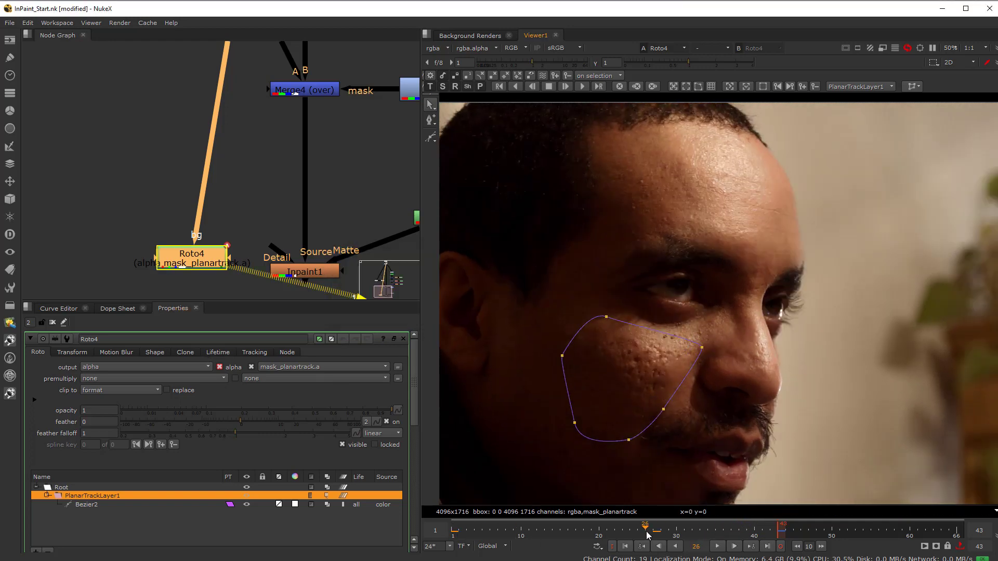
pyautogui.moveTo(646, 534); pyautogui.dragTo(544, 540)
# Step: Move the Roto4 node next to RotoPaint1, between the Merge4 and Inpaint1 nodes
pyautogui.scroll(-4, 543, 533)
pyautogui.scroll(-4, 246, 193)
pyautogui.scroll(3, 320, 229)
pyautogui.moveTo(154, 213); pyautogui.dragTo(300, 139)
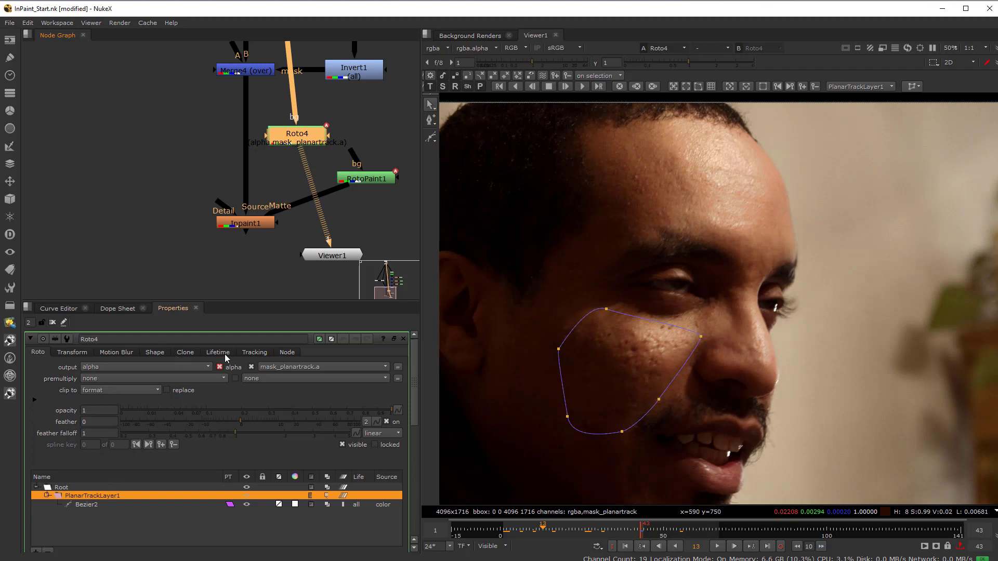
# Step: Export the planar track from Roto4 as a CornerPin2D (relative) node
pyautogui.click(246, 353)
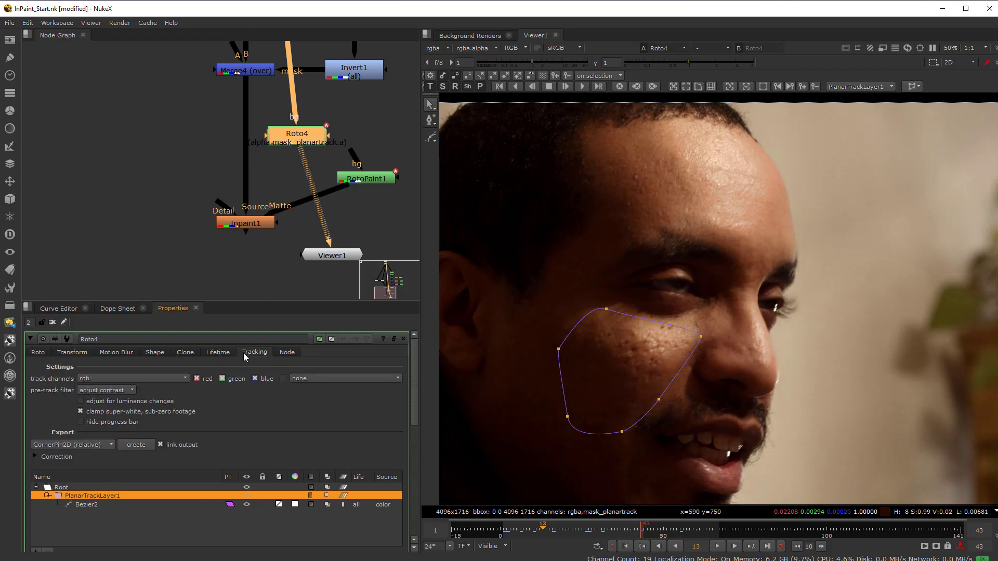
pyautogui.click(70, 444)
pyautogui.click(114, 448)
pyautogui.click(310, 273)
# Step: Place the CornerPin2D1 node below RotoPaint1 and connect it between RotoPaint1 and the Matte input of Inpaint1
pyautogui.moveTo(402, 195); pyautogui.dragTo(232, 213, button='middle')
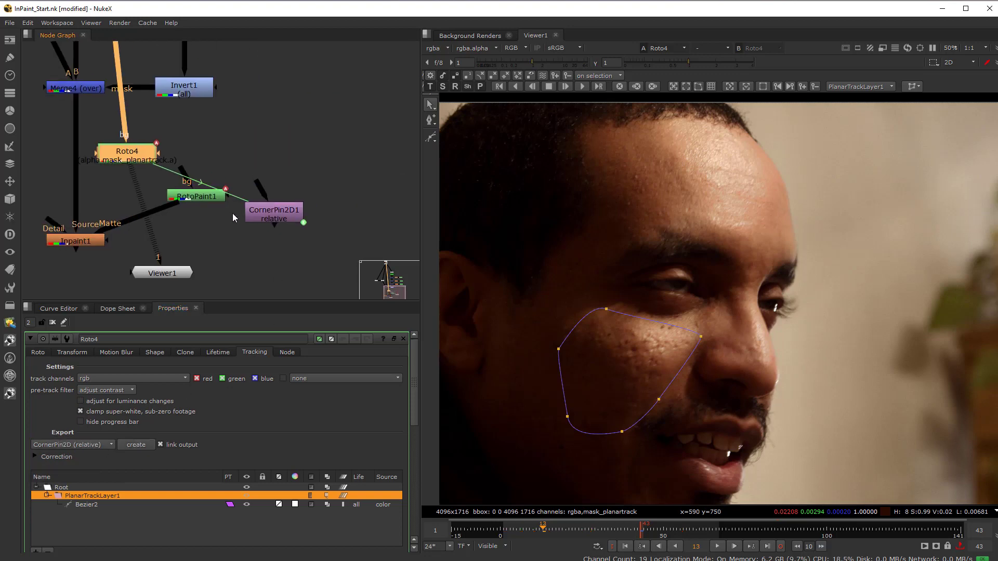
pyautogui.moveTo(273, 213); pyautogui.dragTo(188, 198)
pyautogui.moveTo(181, 245); pyautogui.dragTo(188, 237)
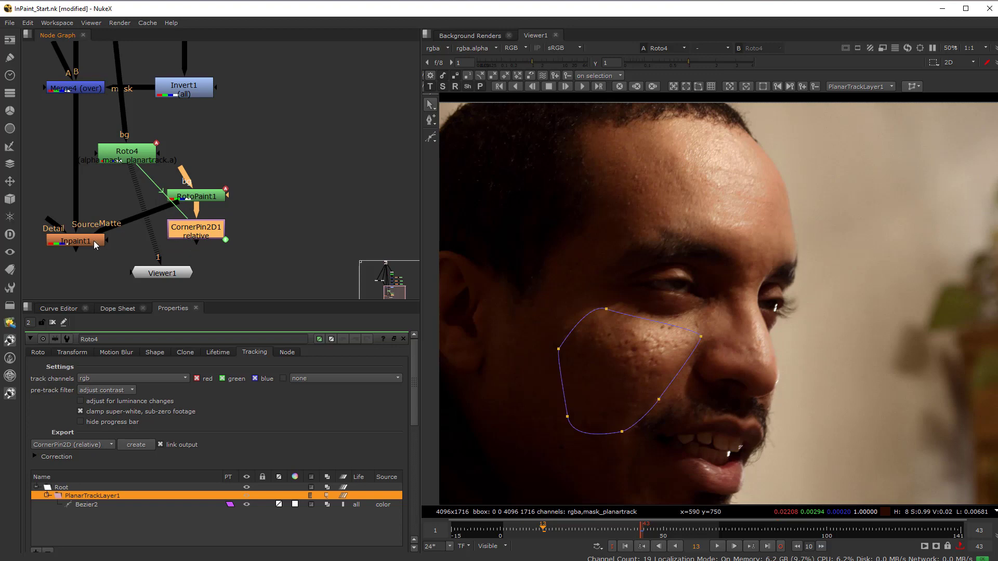
pyautogui.moveTo(95, 243); pyautogui.dragTo(195, 232)
# Step: Detach Viewer1 from Roto4, place it below Inpaint1 and connect it to the Inpaint1 output
pyautogui.moveTo(163, 276); pyautogui.dragTo(167, 282)
pyautogui.moveTo(170, 284); pyautogui.dragTo(277, 218, button='middle')
pyautogui.scroll(-3, 277, 218)
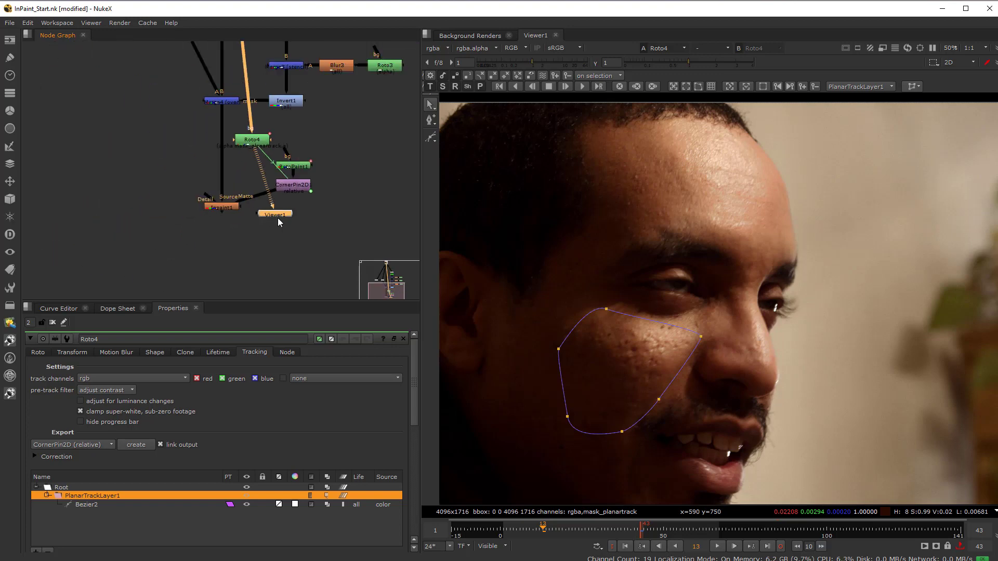
pyautogui.moveTo(278, 216); pyautogui.dragTo(170, 230)
pyautogui.scroll(2, 170, 230)
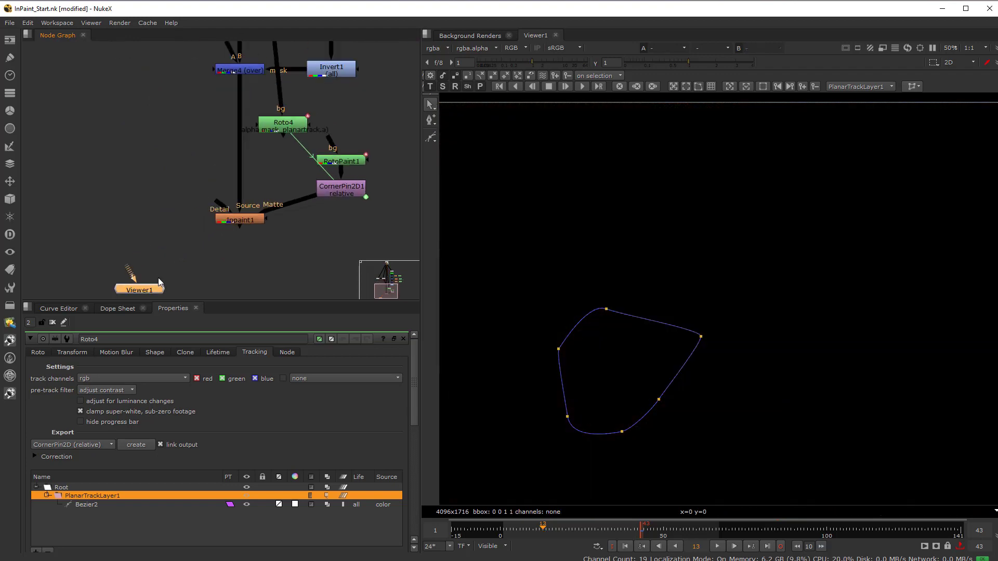
pyautogui.moveTo(153, 286); pyautogui.dragTo(253, 274)
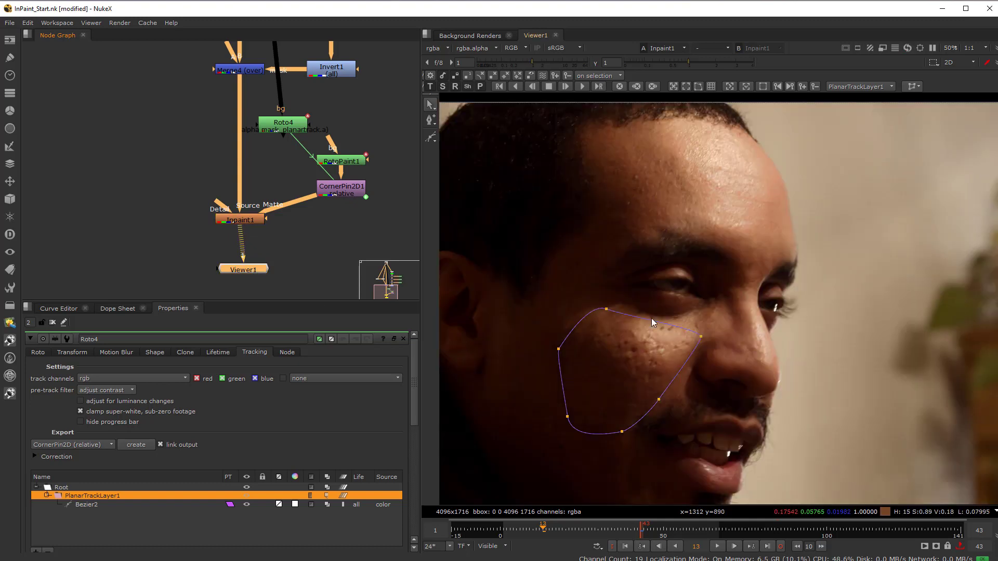
# Step: Open the RotoPaint1 properties and delete its existing brush stroke
pyautogui.click(92, 505)
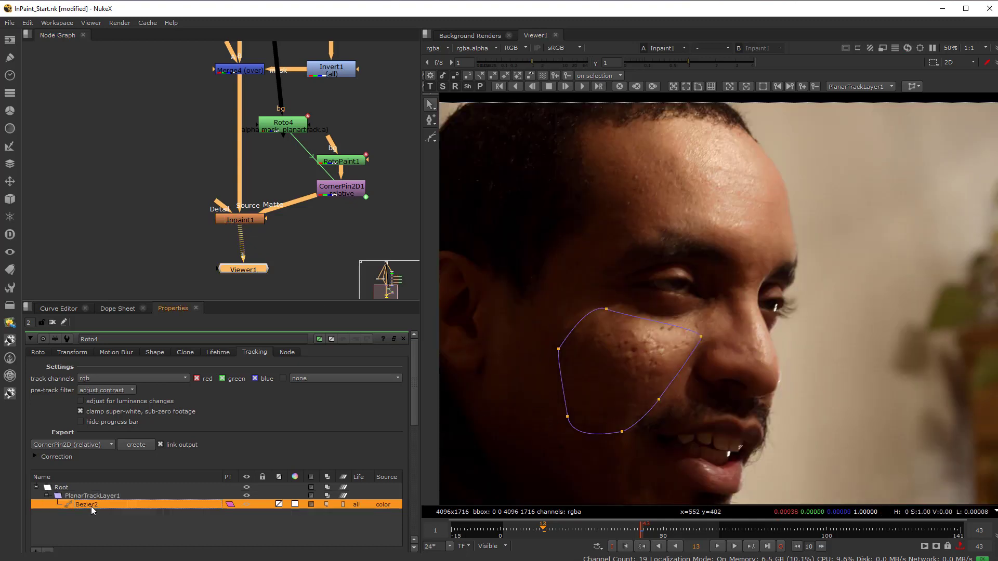
pyautogui.doubleClick(346, 163)
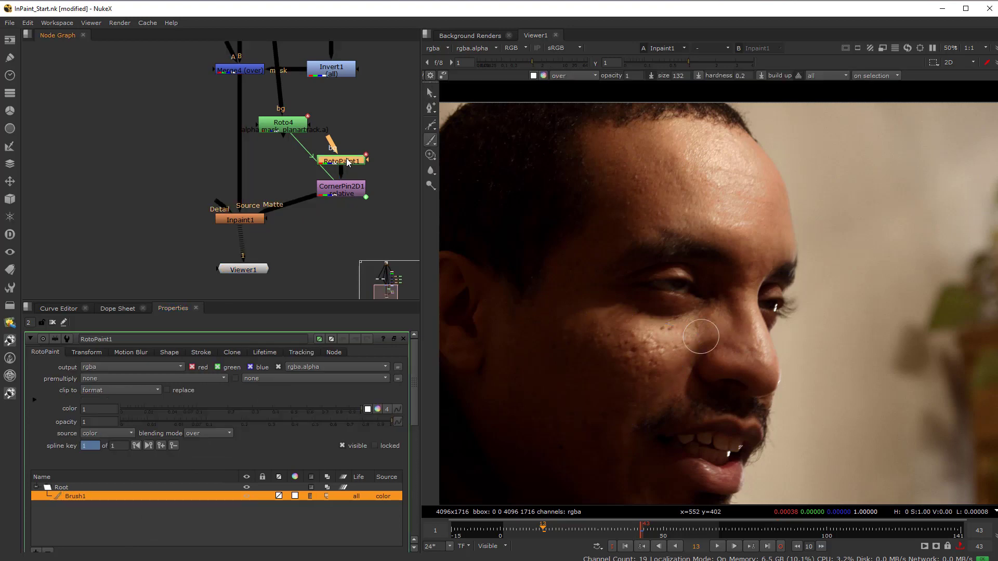
pyautogui.click(44, 552)
# Step: Paint new RotoPaint1 brush strokes over the blemishes on the man's cheek at frame 13
pyautogui.scroll(4, 624, 387)
pyautogui.moveTo(610, 392); pyautogui.dragTo(694, 343, button='middle')
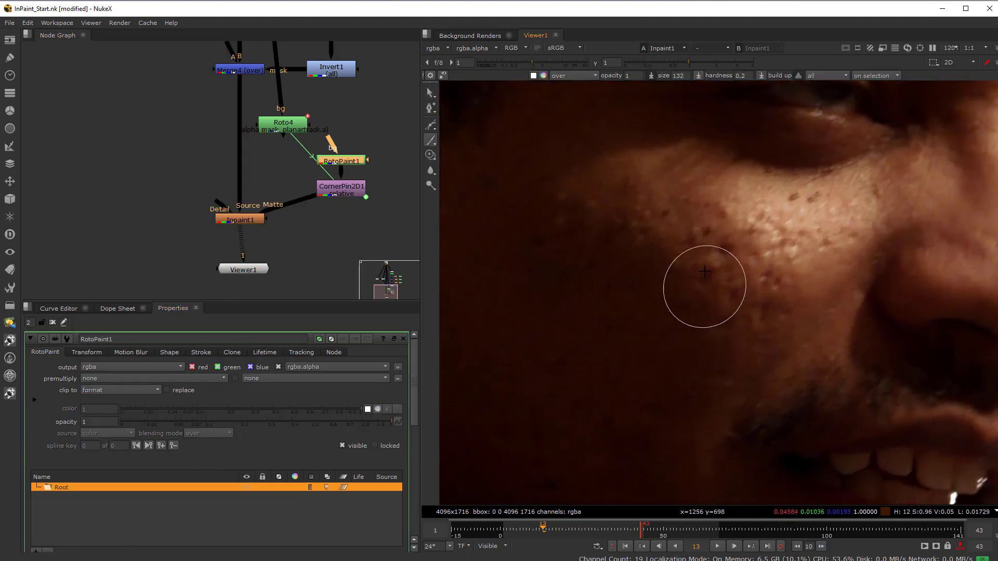
pyautogui.moveTo(719, 242)
pyautogui.mouseDown()
pyautogui.moveTo(726, 216)
pyautogui.moveTo(696, 221)
pyautogui.moveTo(713, 259)
pyautogui.moveTo(686, 223)
pyautogui.moveTo(713, 252)
pyautogui.moveTo(699, 257)
pyautogui.mouseUp()
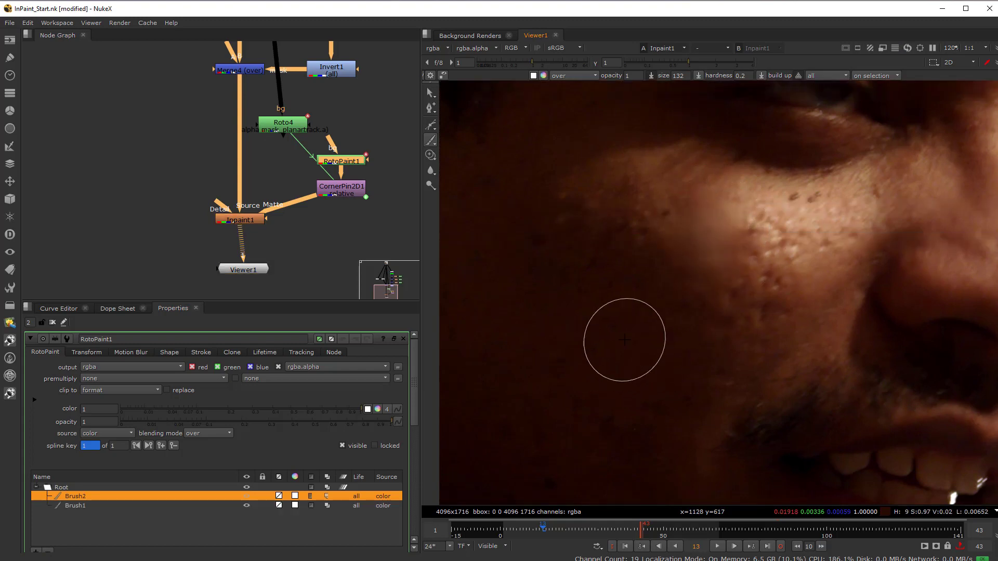
# Step: Check the patch at frame 23, and paint two more brush strokes over the cheek blemishes at frame 8
pyautogui.moveTo(604, 344); pyautogui.dragTo(482, 359, button='middle')
pyautogui.click(577, 532)
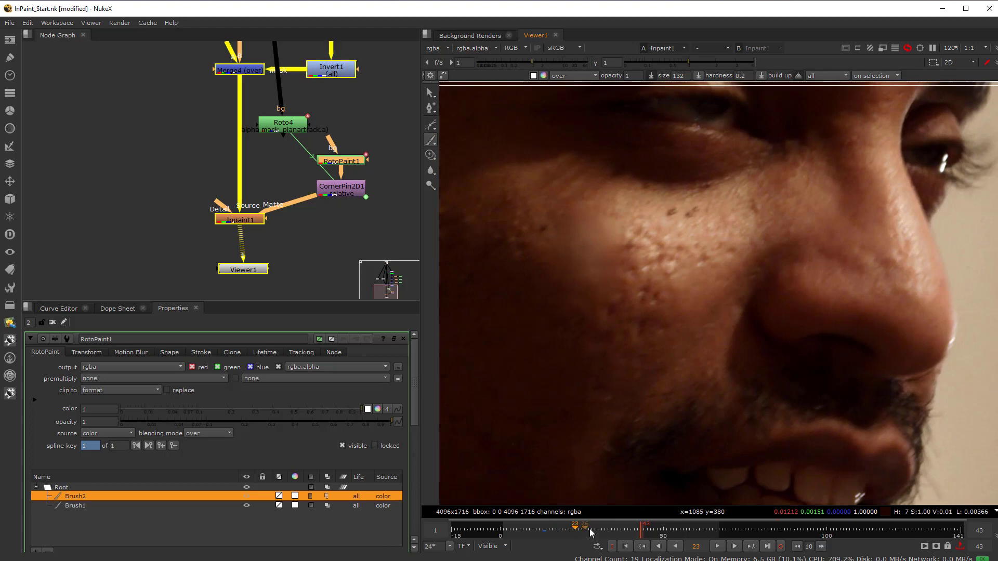
pyautogui.click(526, 530)
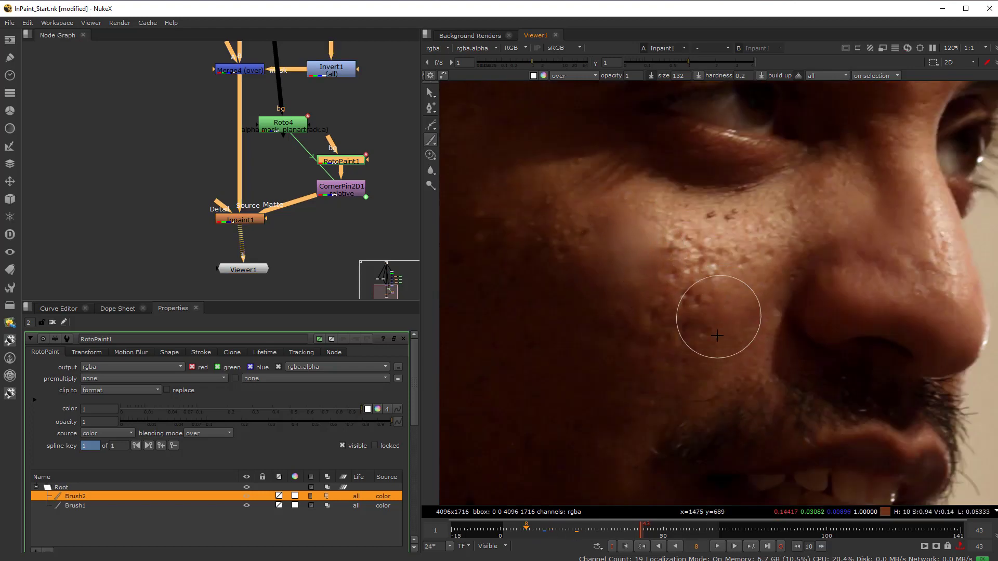
pyautogui.moveTo(581, 234)
pyautogui.mouseDown()
pyautogui.moveTo(652, 252)
pyautogui.moveTo(675, 269)
pyautogui.moveTo(626, 379)
pyautogui.moveTo(546, 223)
pyautogui.moveTo(588, 267)
pyautogui.moveTo(641, 272)
pyautogui.moveTo(622, 401)
pyautogui.mouseUp()
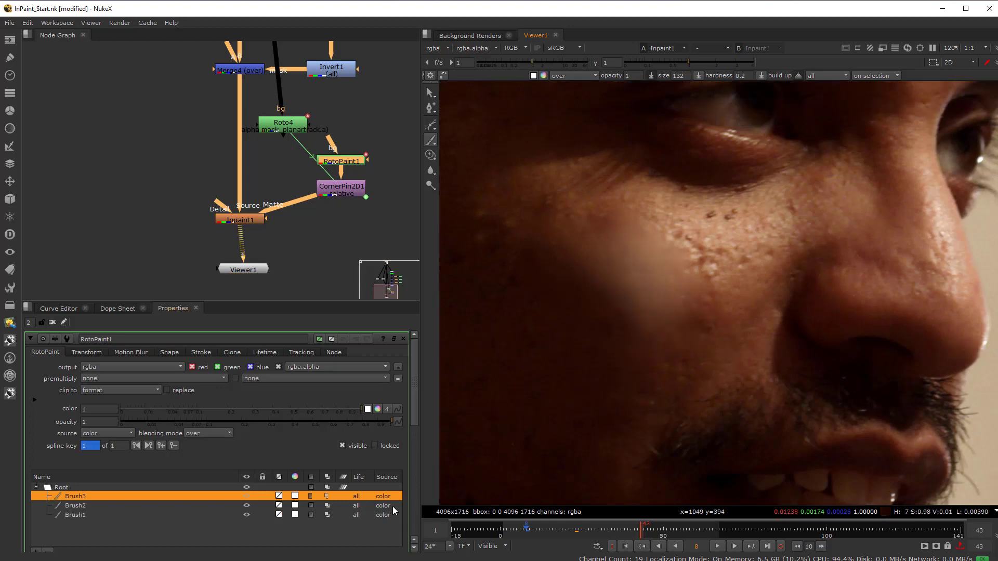
pyautogui.moveTo(657, 334)
pyautogui.mouseDown()
pyautogui.moveTo(693, 323)
pyautogui.moveTo(713, 344)
pyautogui.mouseUp()
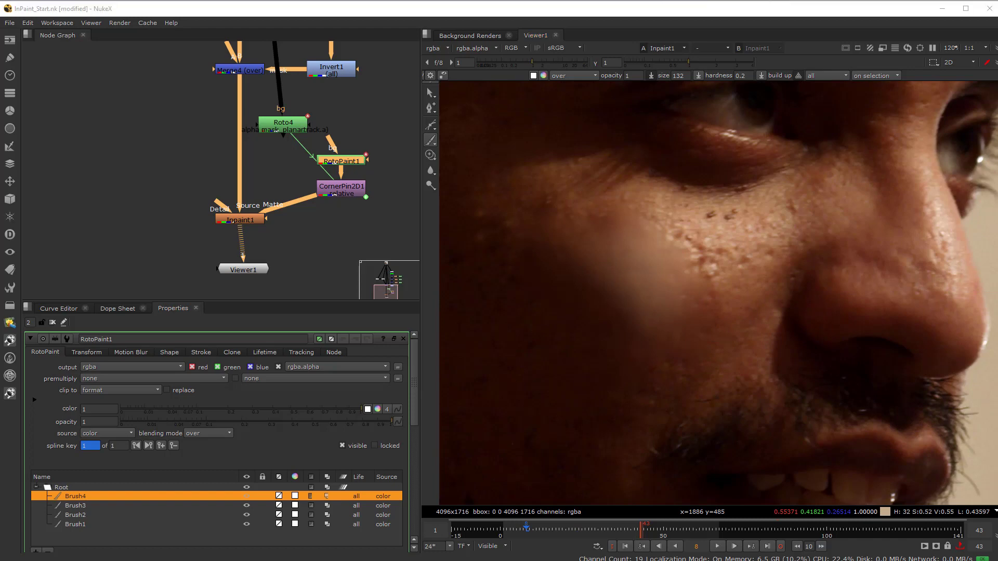
# Step: Close the Roto4 and RotoPaint1 node properties
pyautogui.scroll(-5, 188, 462)
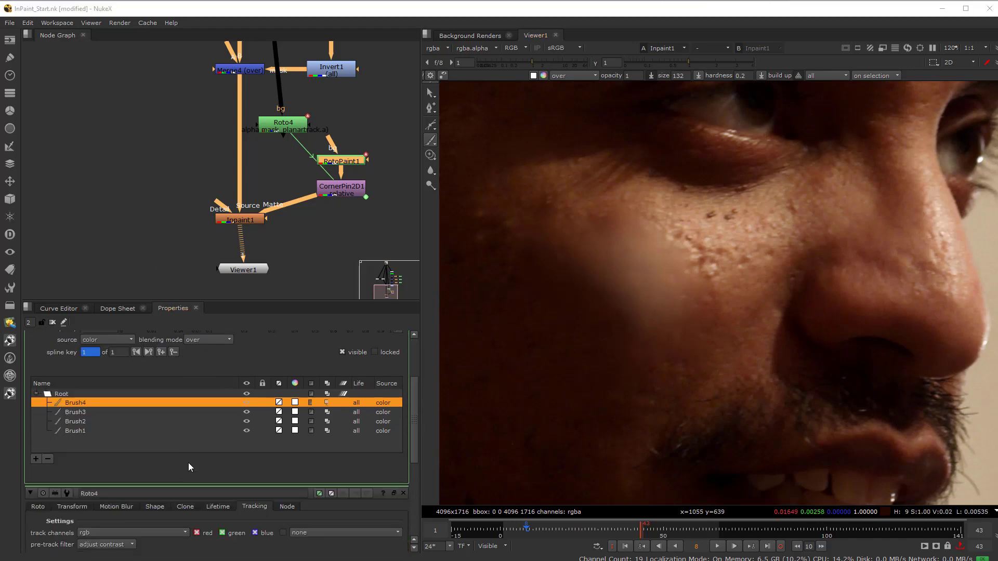
pyautogui.scroll(-3, 182, 479)
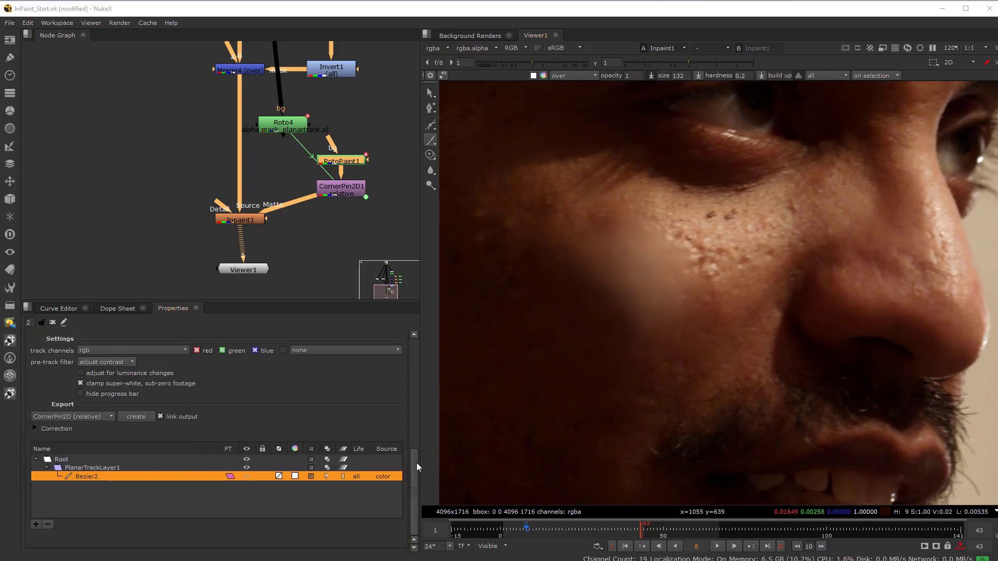
pyautogui.moveTo(417, 462)
pyautogui.mouseDown()
pyautogui.moveTo(420, 363)
pyautogui.moveTo(410, 454)
pyautogui.mouseUp()
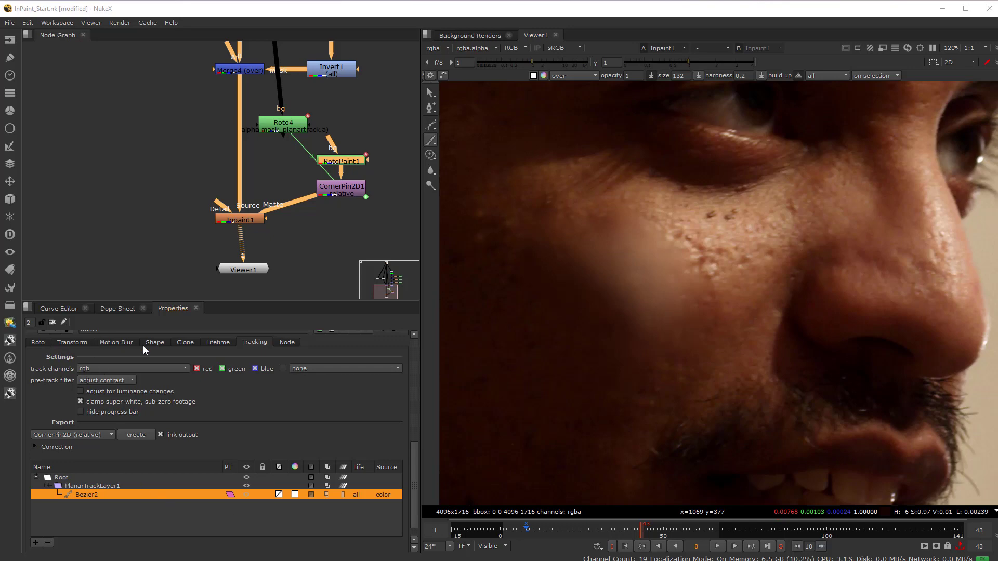
pyautogui.scroll(5, 128, 431)
pyautogui.click(403, 466)
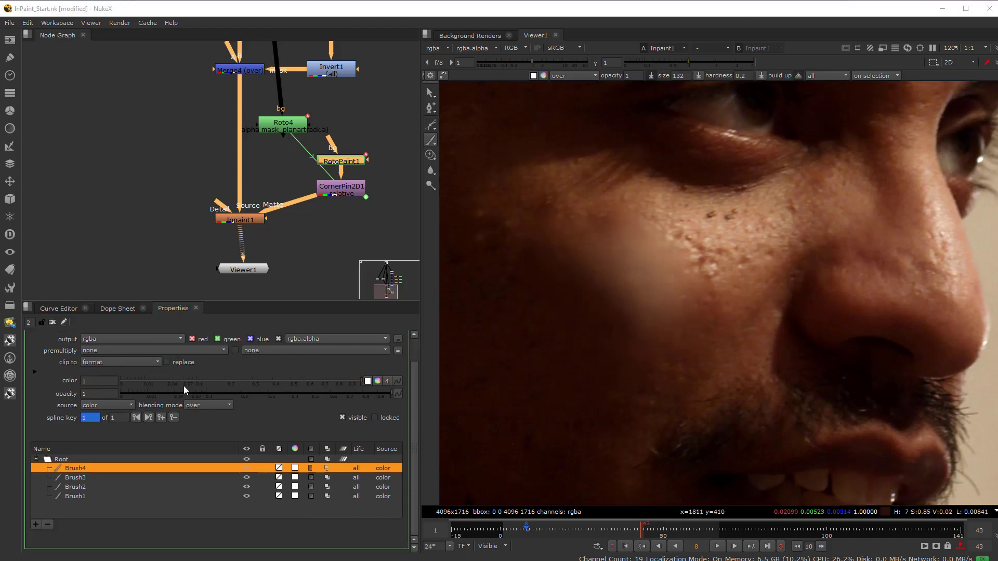
pyautogui.scroll(1, 183, 385)
pyautogui.click(403, 339)
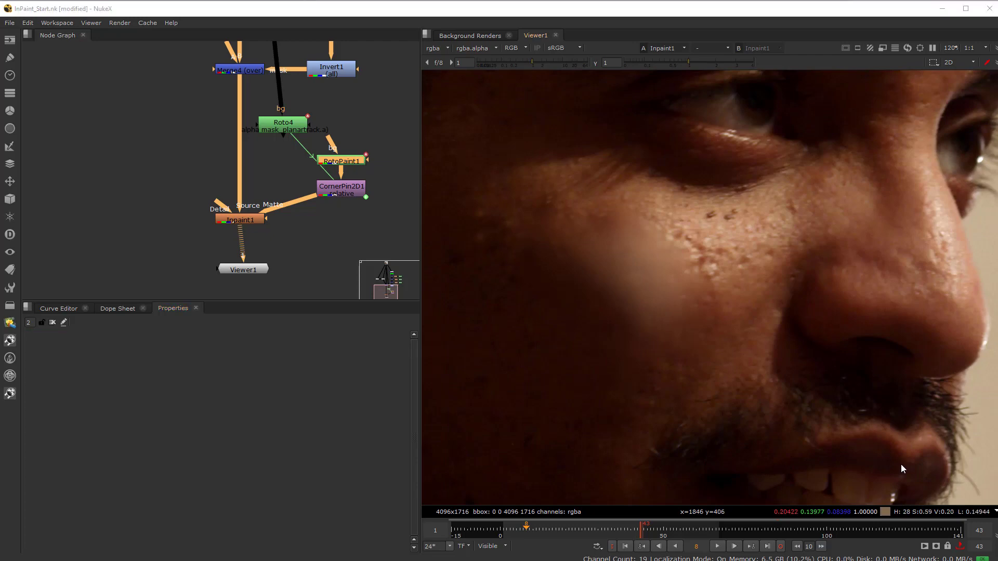
# Step: Open the Inpaint1 properties and enable L*a*b* Colorspace
pyautogui.click(246, 221)
pyautogui.doubleClick(245, 220)
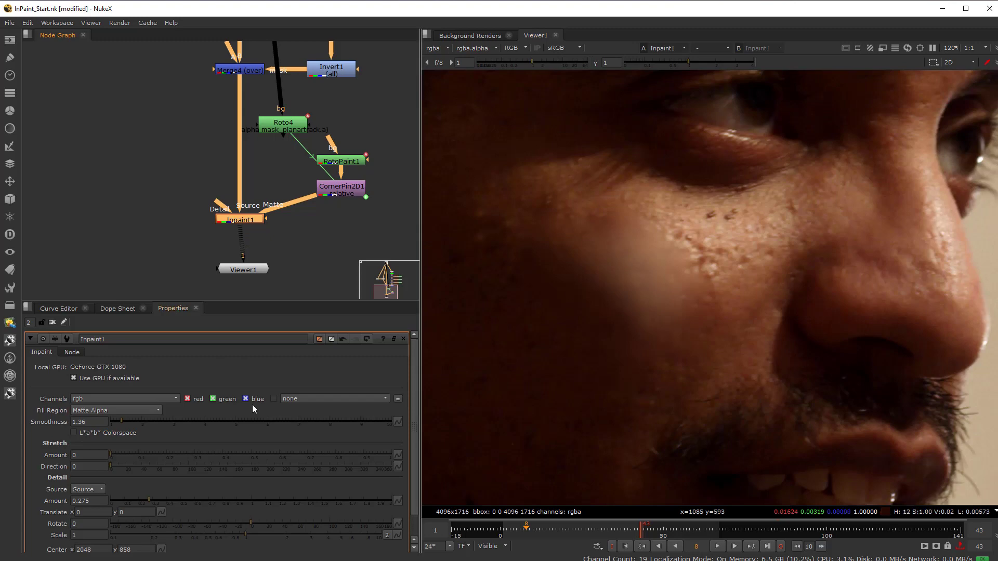
pyautogui.click(75, 434)
pyautogui.click(73, 434)
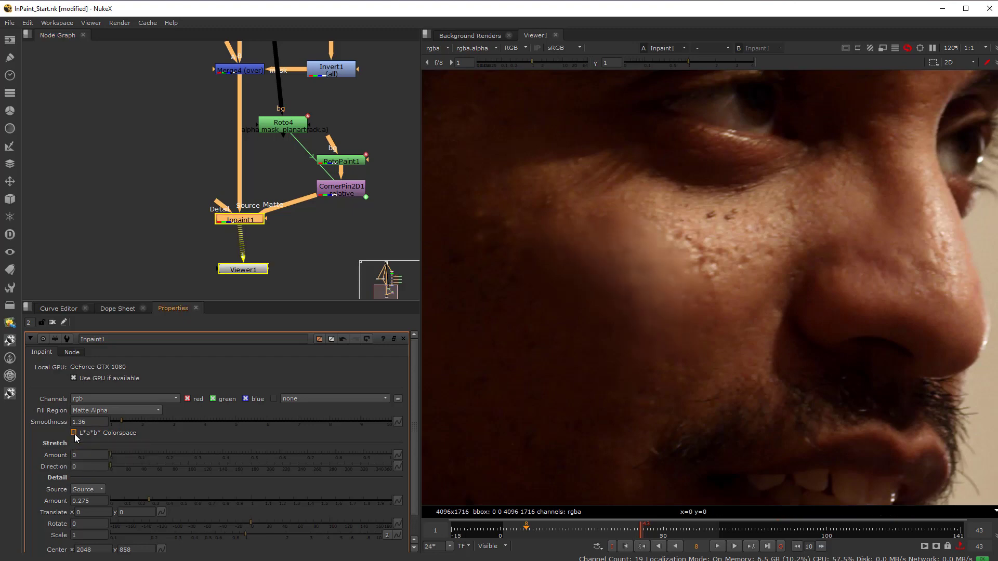
pyautogui.click(73, 433)
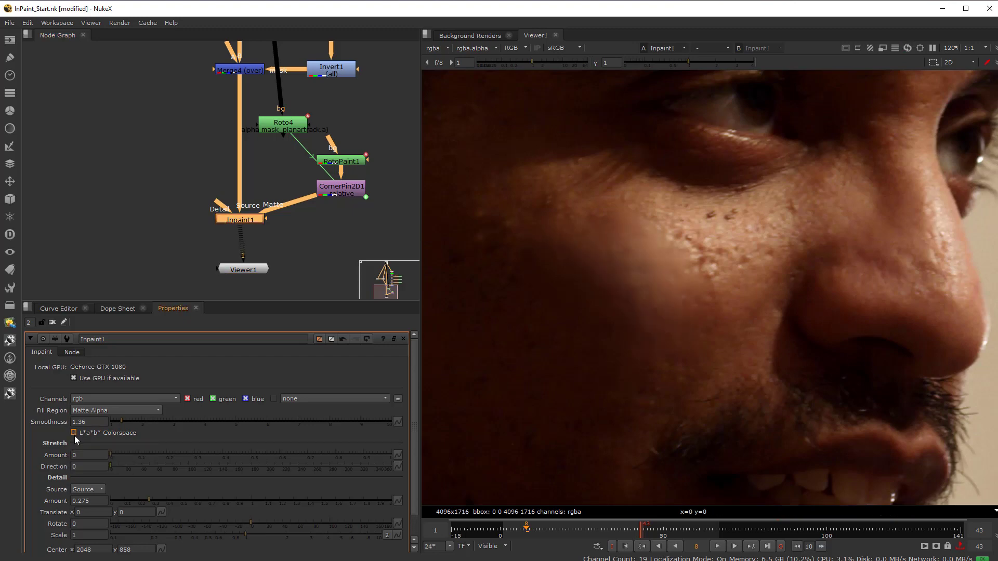
pyautogui.click(74, 434)
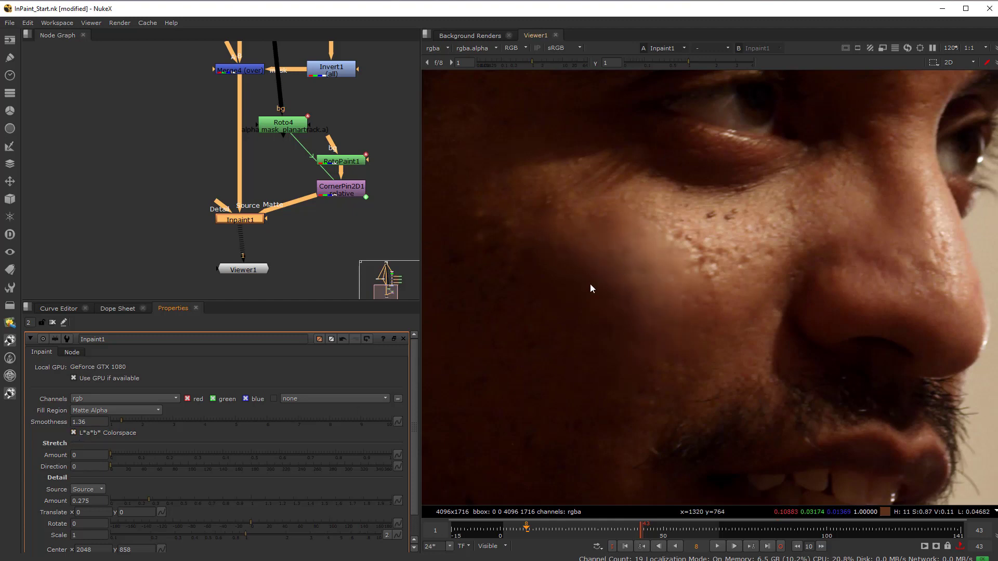
# Step: Set Inpaint1's smoothness to 2.12 and stretch amount to 0.318, trying stretch directions of 90 and 33
pyautogui.moveTo(122, 423); pyautogui.dragTo(199, 455)
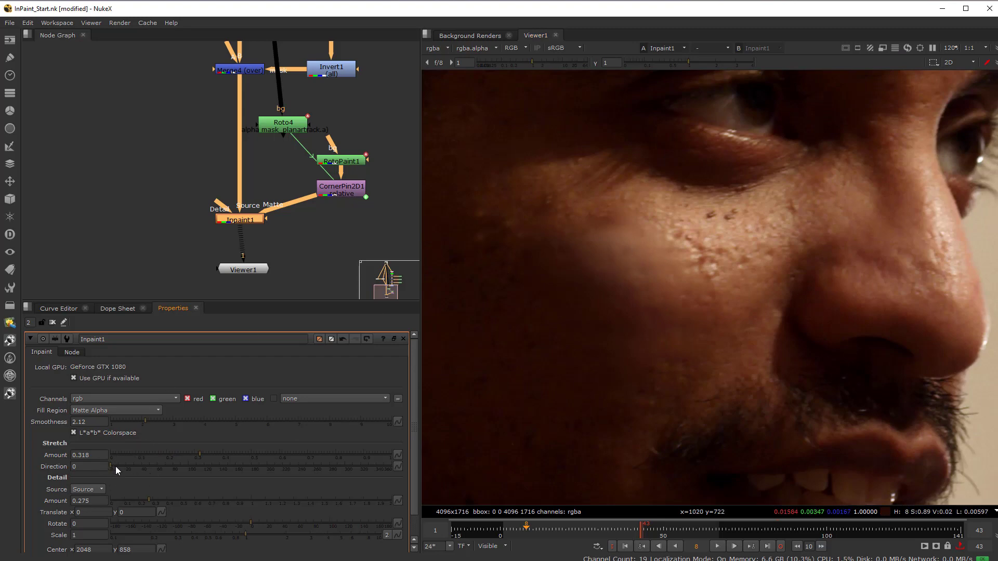
pyautogui.click(75, 466)
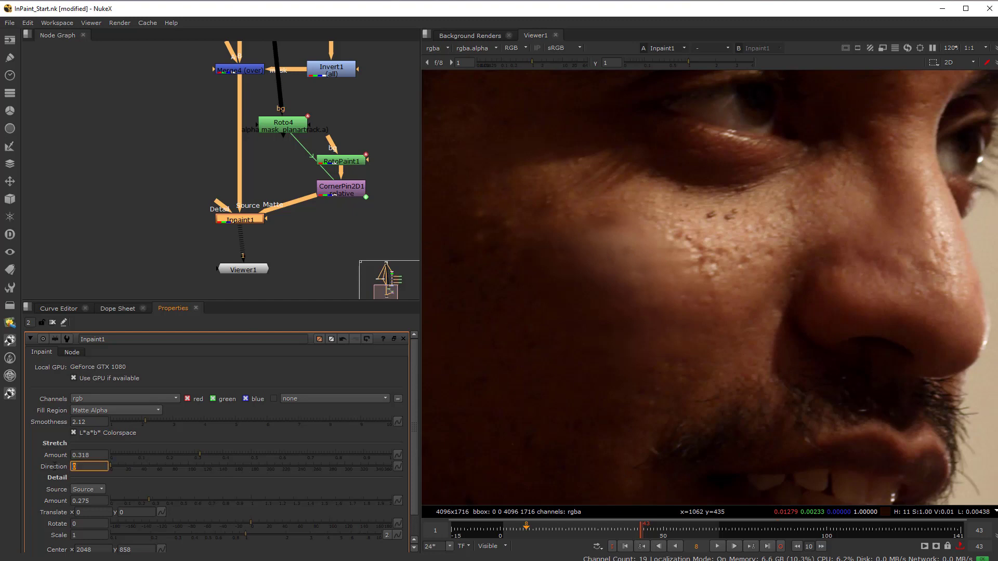
pyautogui.write('90')
pyautogui.hotkey('shift', 'Tab')
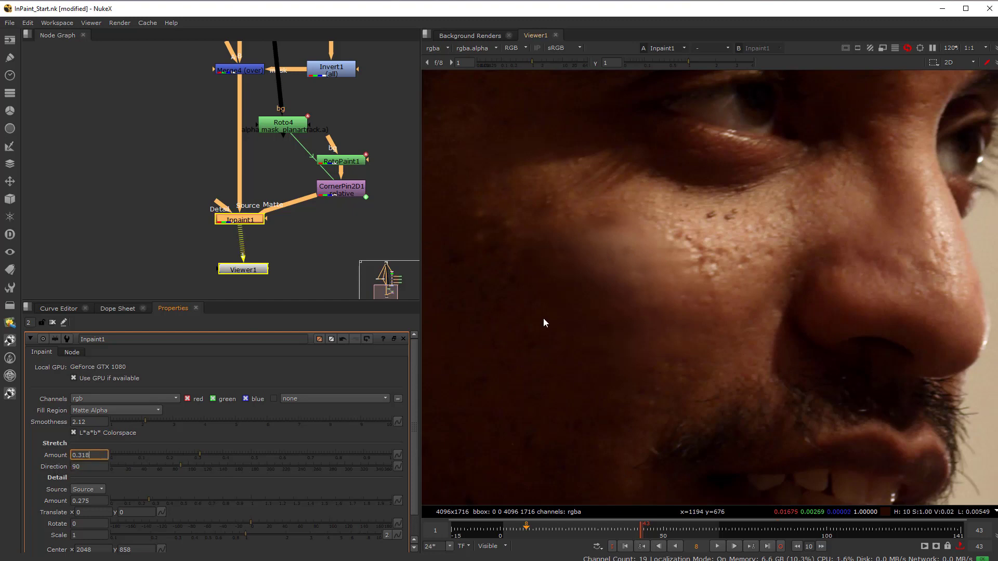
pyautogui.moveTo(139, 464); pyautogui.dragTo(102, 472)
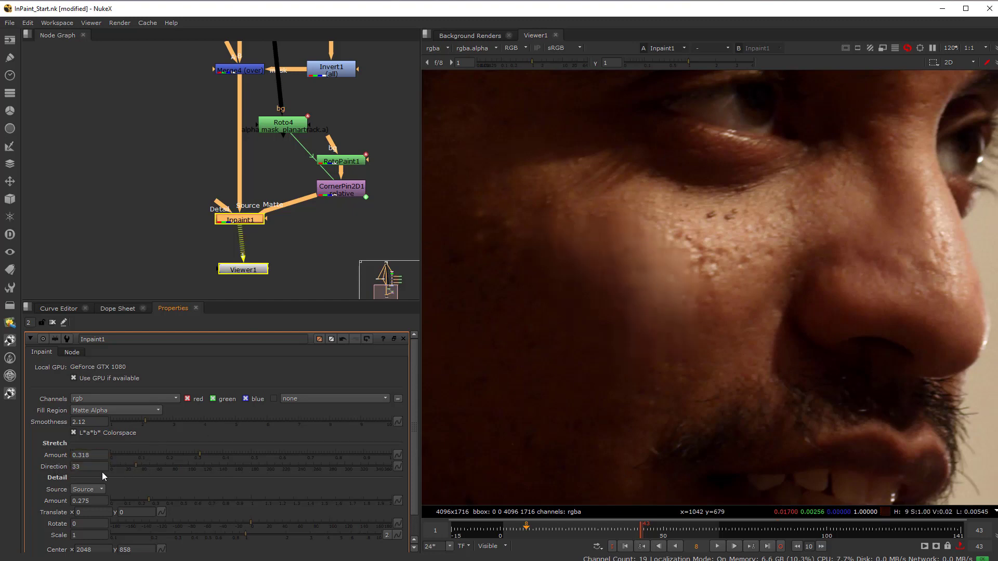
# Step: Set Inpaint1's stretch amount to 0.134 with direction 0, and its detail amount to 0.28
pyautogui.click(148, 457)
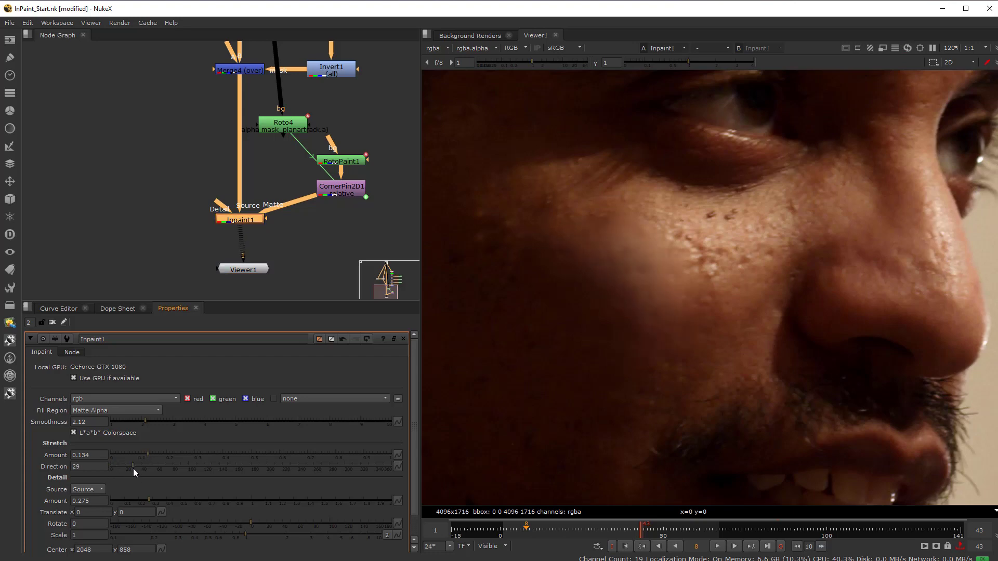
pyautogui.moveTo(133, 469); pyautogui.dragTo(107, 463)
pyautogui.scroll(-1, 46, 496)
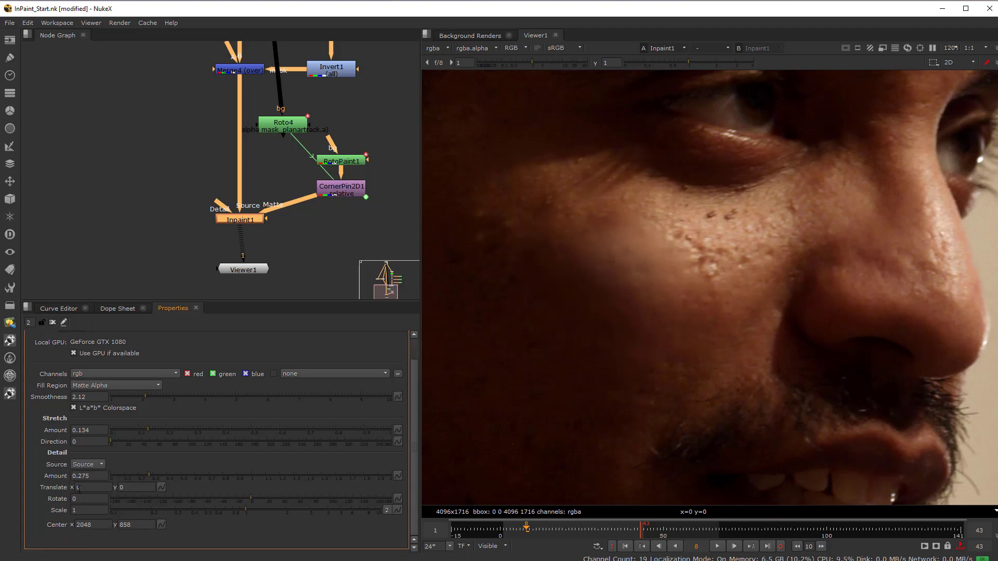
pyautogui.moveTo(152, 474)
pyautogui.mouseDown()
pyautogui.moveTo(417, 478)
pyautogui.moveTo(141, 478)
pyautogui.moveTo(195, 471)
pyautogui.moveTo(145, 472)
pyautogui.moveTo(154, 472)
pyautogui.mouseUp()
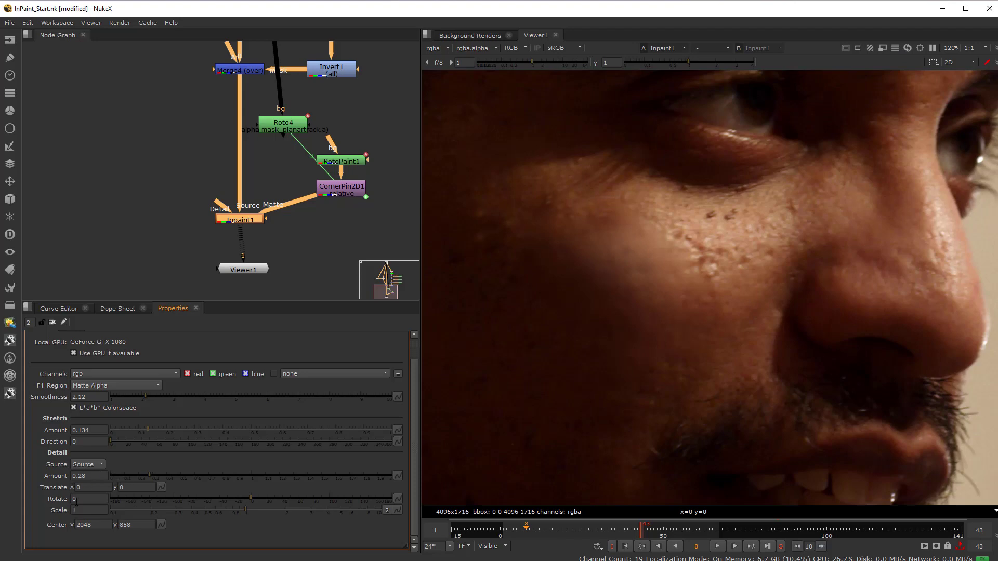
# Step: Test a detail X translation of 13 on Inpaint1 and reset it to 0
pyautogui.click(85, 487)
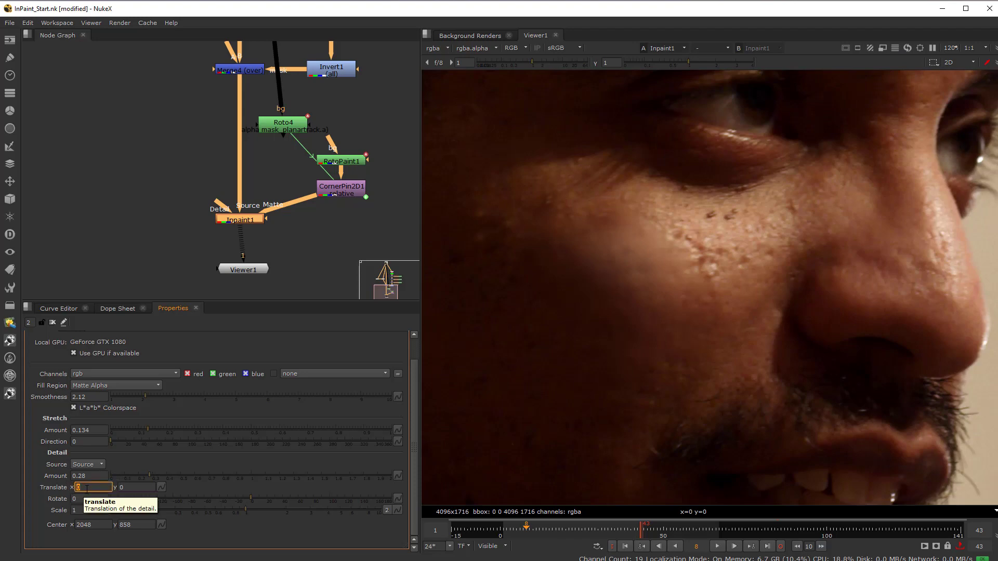
pyautogui.write('3')
pyautogui.press('Return')
pyautogui.write('18')
pyautogui.press('Return')
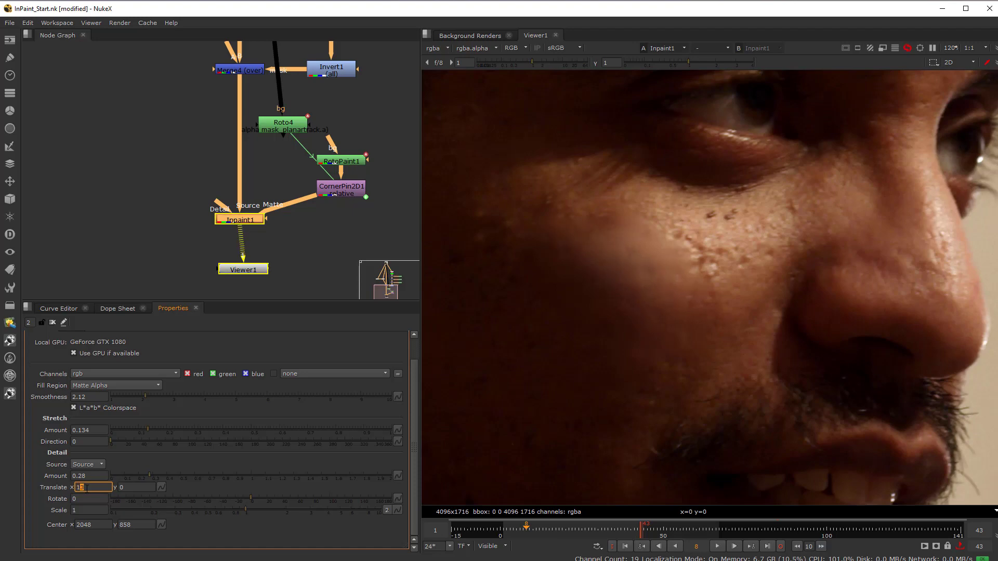
pyautogui.moveTo(87, 488); pyautogui.dragTo(39, 488)
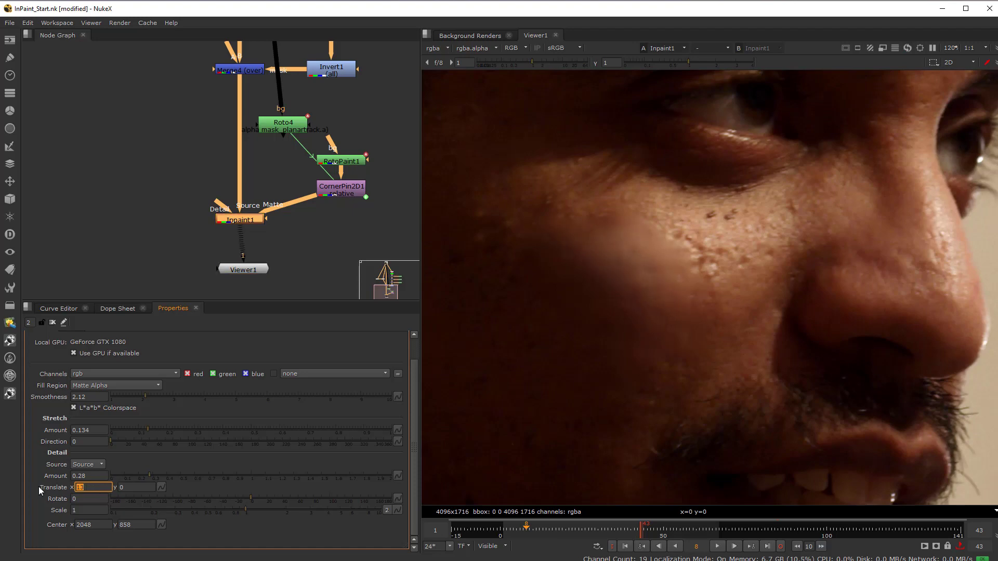
pyautogui.write('0')
pyautogui.press('Tab')
# Step: Test a detail rotation of 16 on Inpaint1 and reset it to 0
pyautogui.click(84, 500)
pyautogui.moveTo(258, 500); pyautogui.dragTo(263, 500)
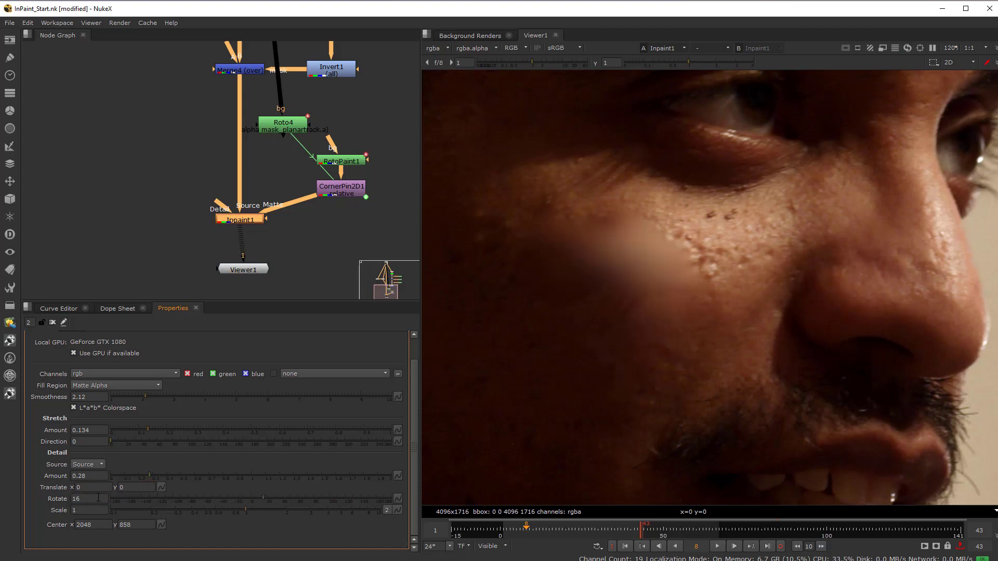
pyautogui.moveTo(86, 499); pyautogui.dragTo(54, 512)
pyautogui.write('0')
pyautogui.press('Tab')
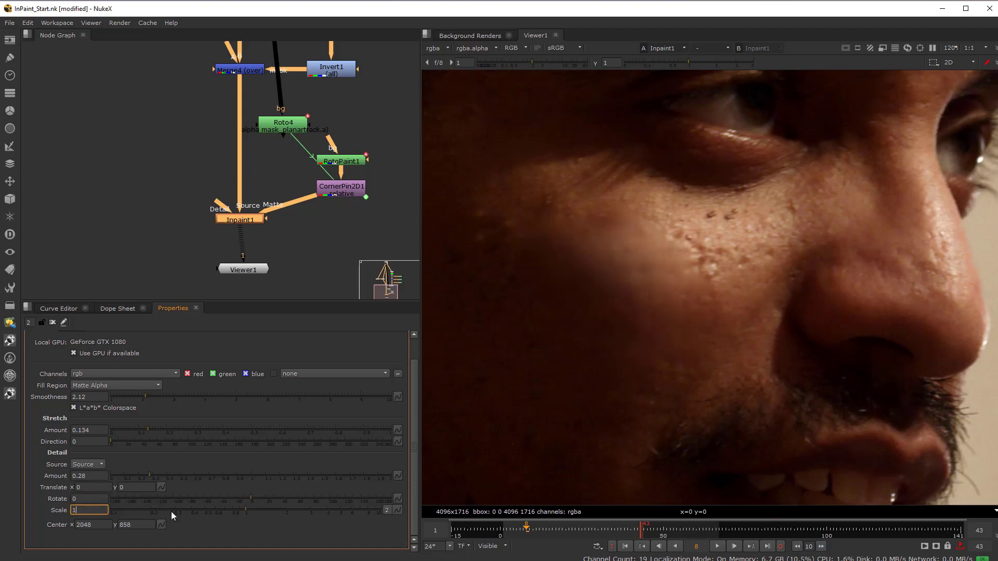
# Step: Test detail scales of 0.87 and 0 on Inpaint1 and restore the scale to 1
pyautogui.moveTo(250, 511); pyautogui.dragTo(238, 514)
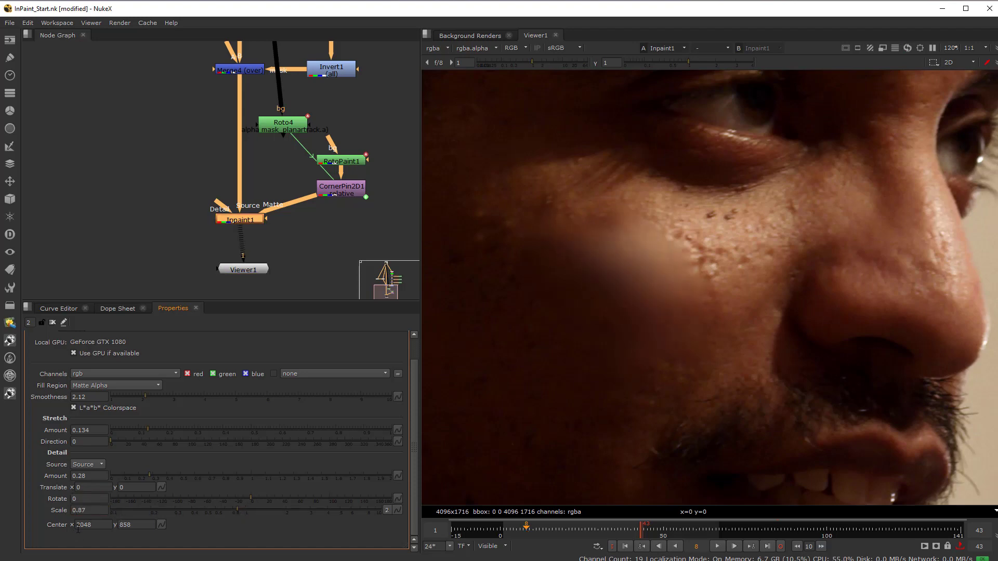
pyautogui.doubleClick(79, 510)
pyautogui.write('0')
pyautogui.press('Tab')
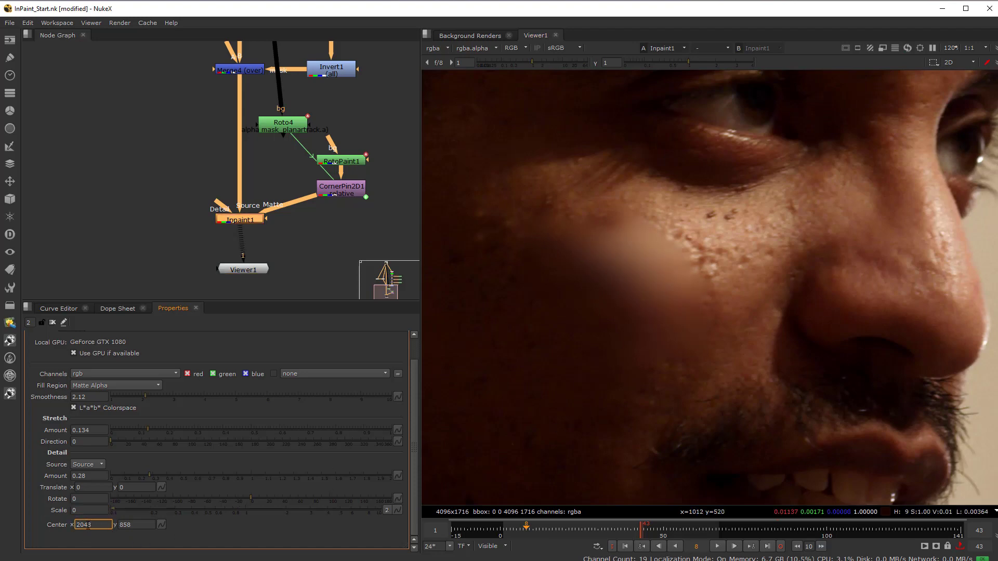
pyautogui.doubleClick(99, 510)
pyautogui.write('1')
pyautogui.click(90, 497)
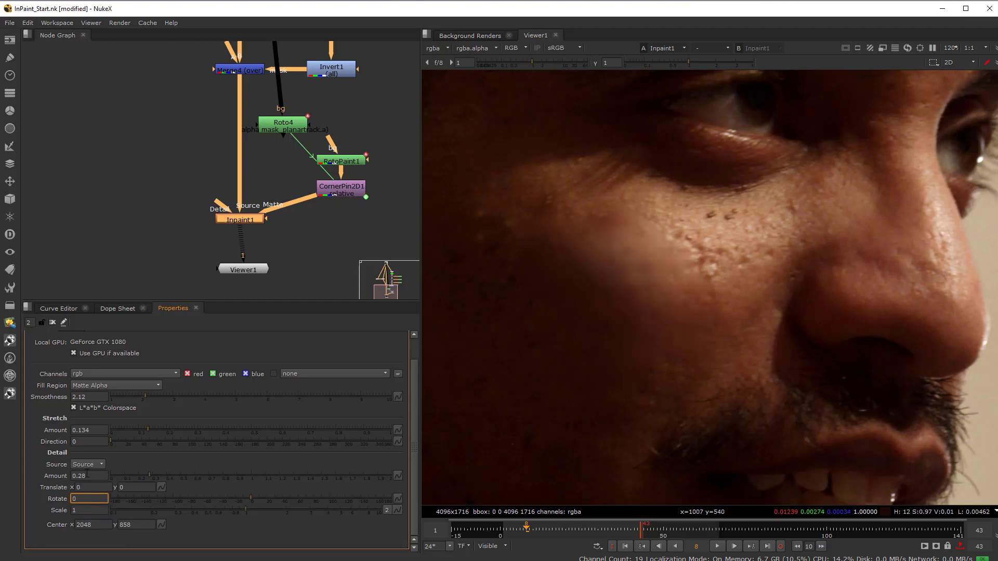
pyautogui.click(86, 488)
# Step: Switch Inpaint1's detail source to the Detail input
pyautogui.click(101, 464)
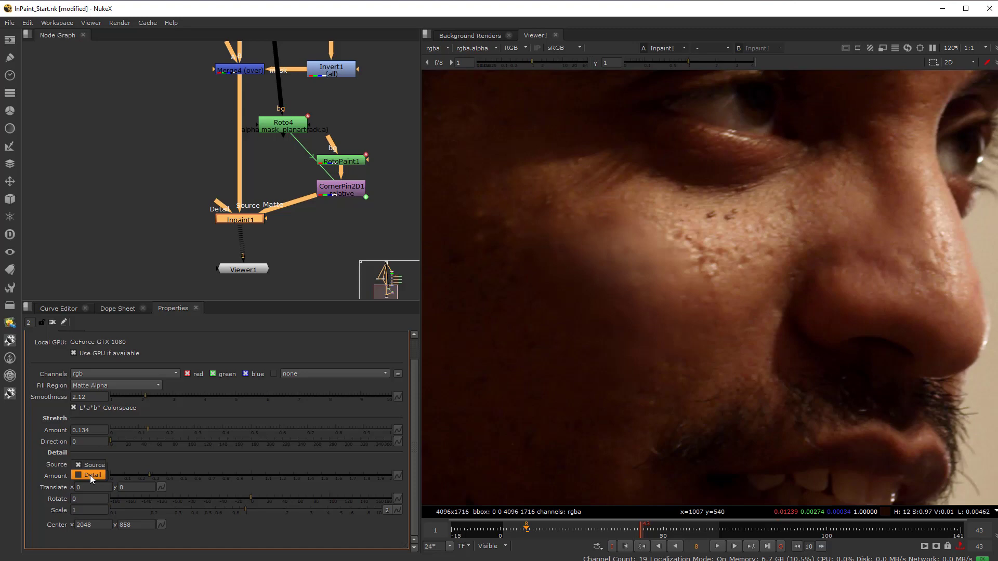
pyautogui.click(89, 475)
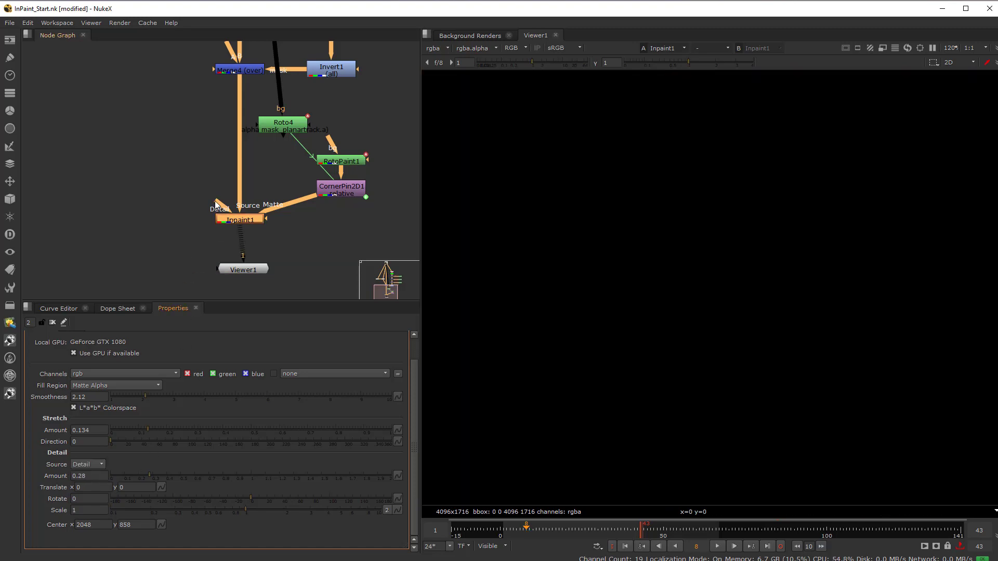
pyautogui.moveTo(215, 201); pyautogui.dragTo(178, 185)
pyautogui.moveTo(162, 226); pyautogui.dragTo(199, 253, button='middle')
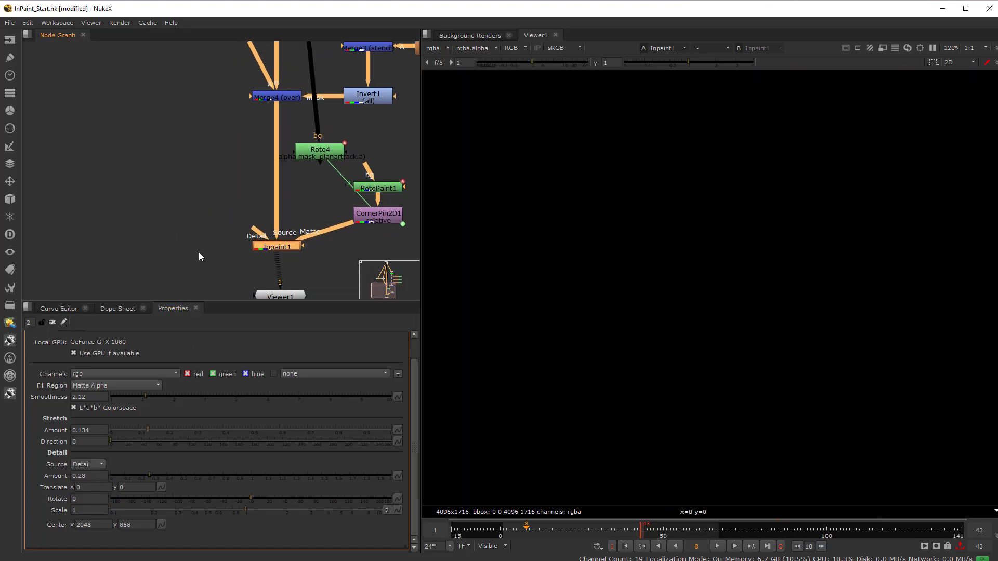
# Step: Add an unselected Blur node, feed it from Merge4 (over) and place it beside the branch leading to Inpaint1
pyautogui.scroll(-3, 211, 197)
pyautogui.scroll(1, 204, 186)
pyautogui.click(195, 197)
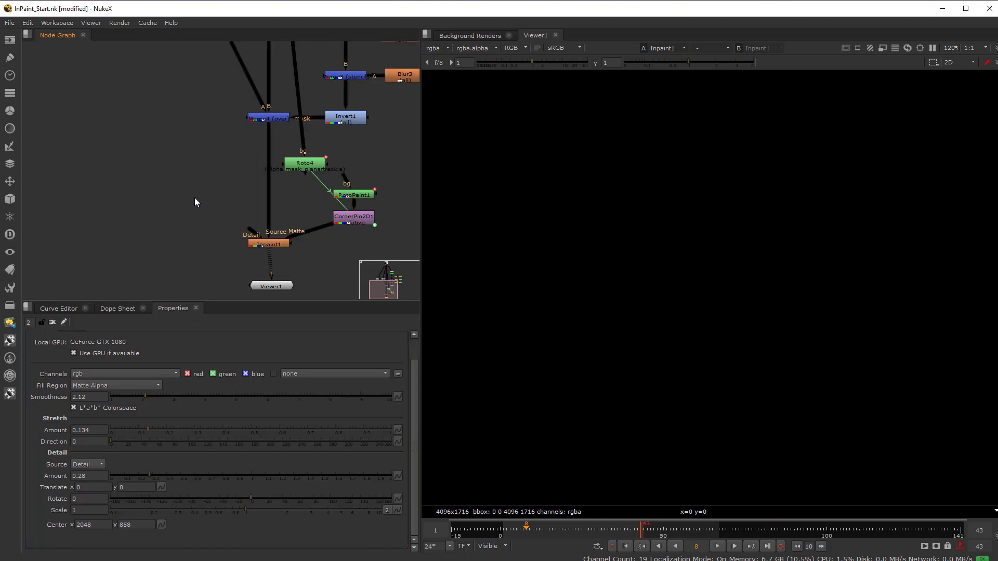
pyautogui.scroll(2, 224, 193)
pyautogui.press('Tab')
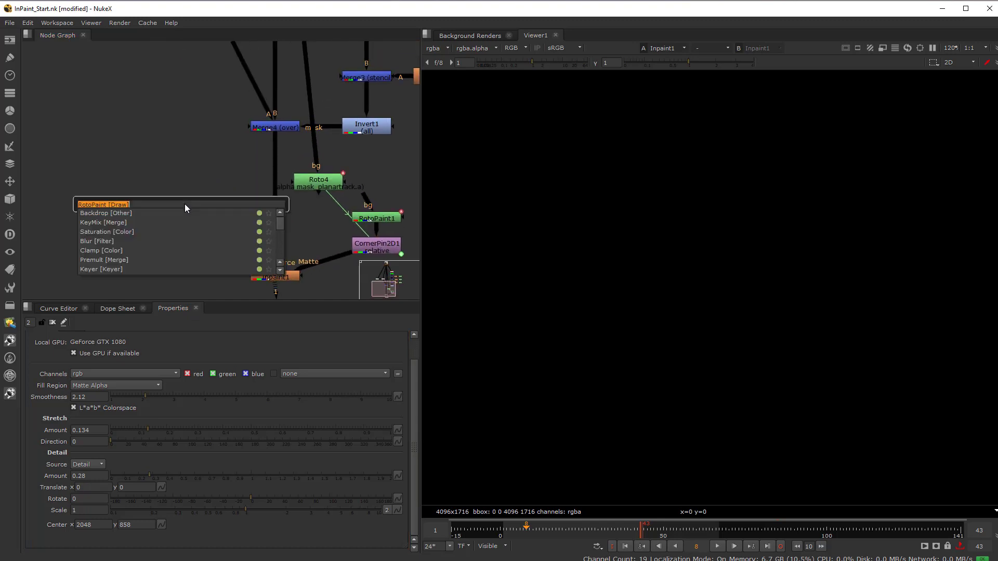
pyautogui.write('blu')
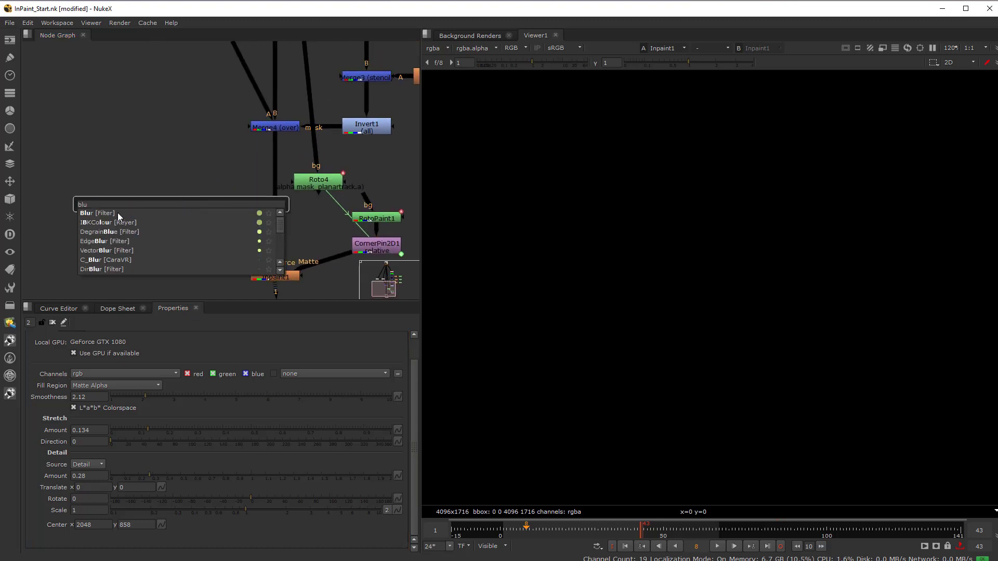
pyautogui.click(117, 213)
pyautogui.moveTo(165, 182); pyautogui.dragTo(271, 129)
pyautogui.moveTo(198, 202); pyautogui.dragTo(198, 189)
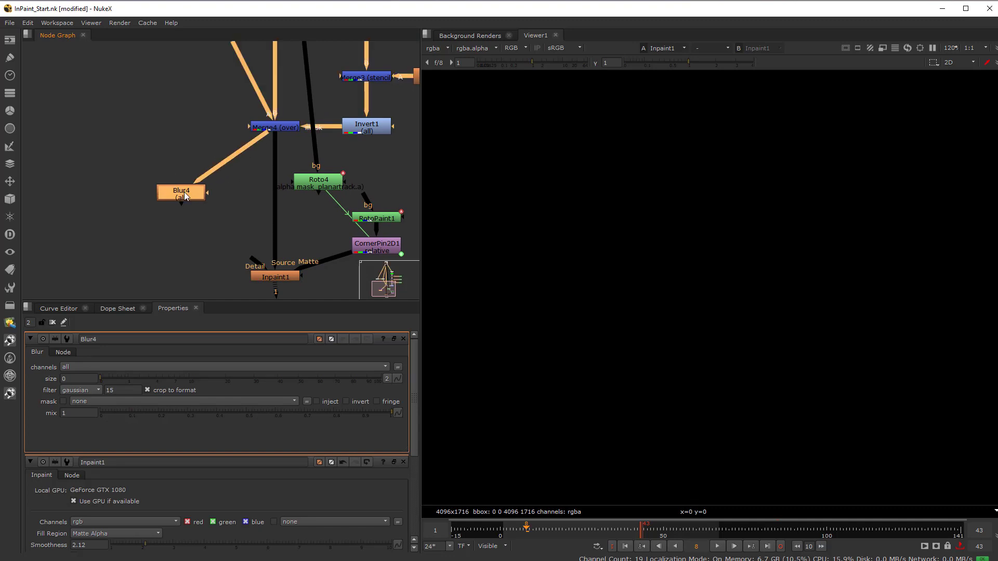
# Step: View the new Blur node's output and set its size to 9.6
pyautogui.press('1')
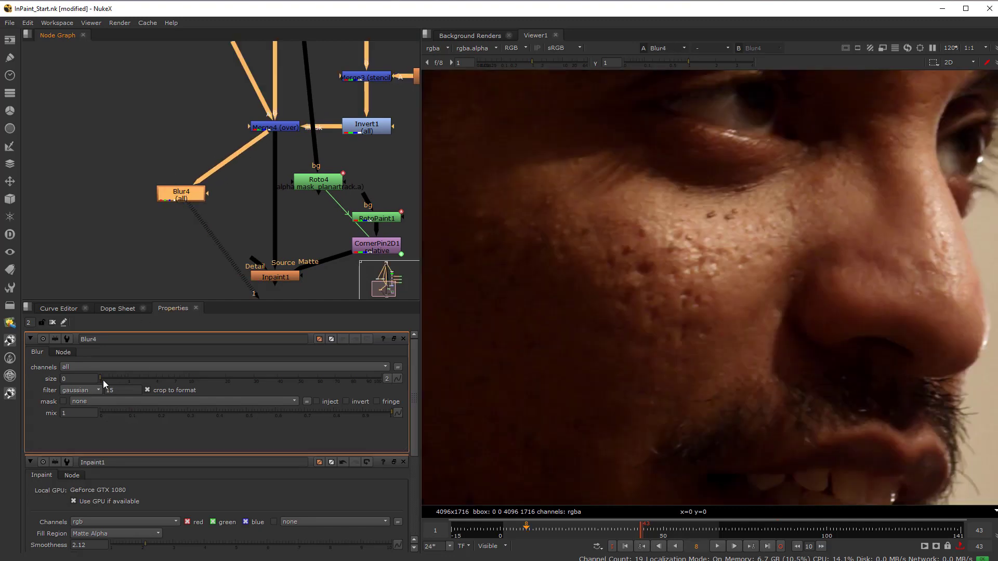
pyautogui.moveTo(103, 379); pyautogui.dragTo(181, 379)
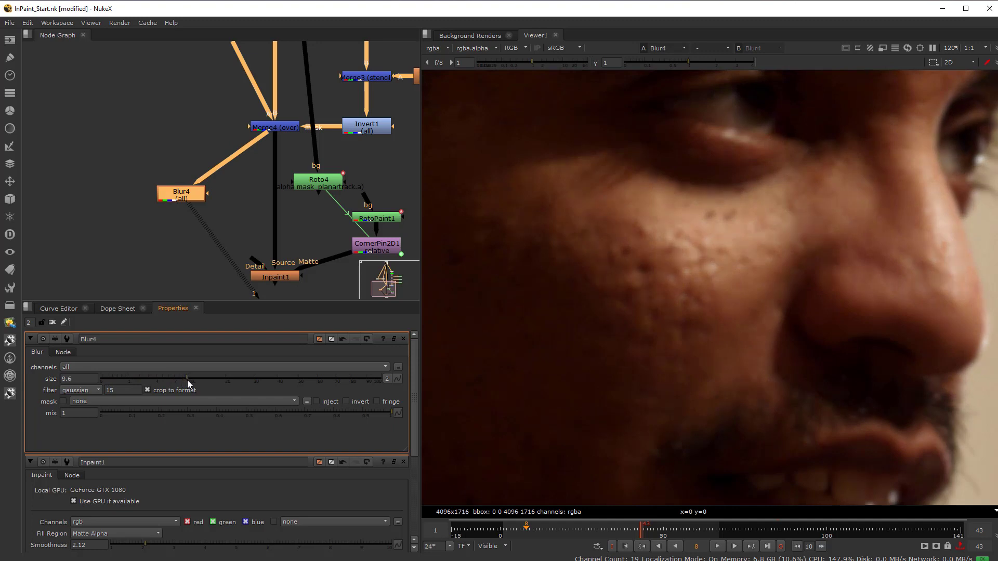
pyautogui.click(176, 245)
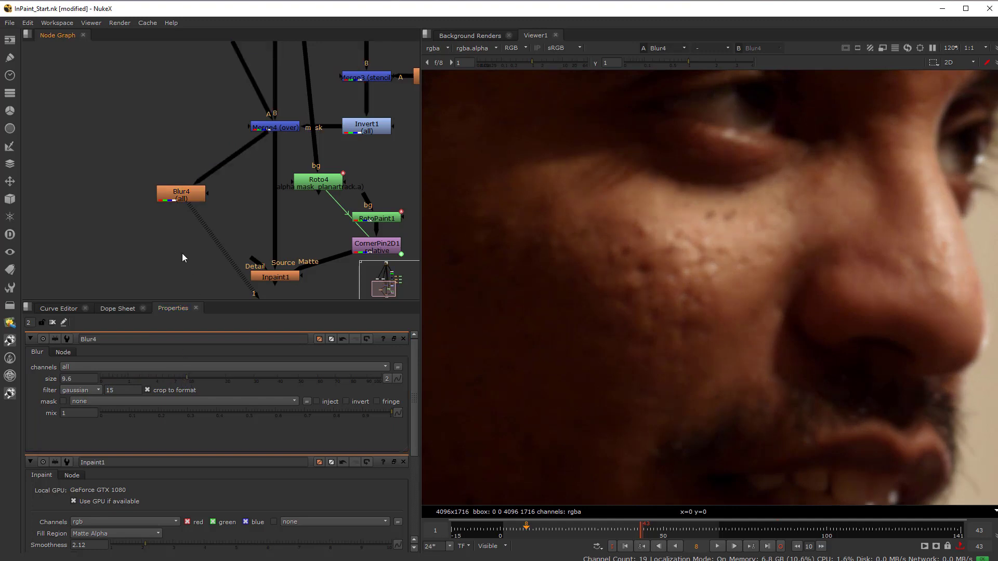
# Step: Add a Sharpen node, connect its input to the Blur node and place it directly below
pyautogui.moveTo(185, 257); pyautogui.dragTo(205, 253, button='middle')
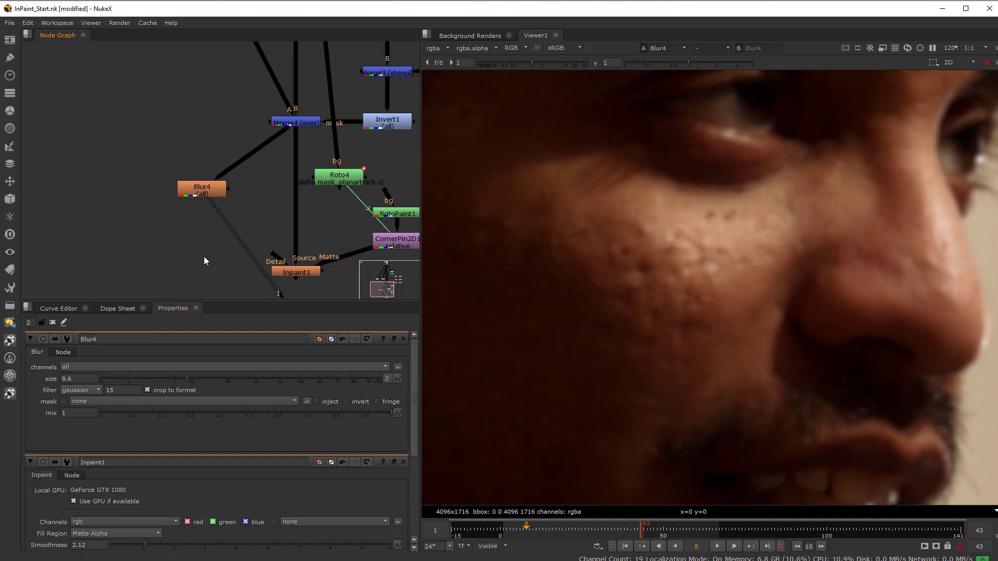
pyautogui.press('Tab')
pyautogui.write('s')
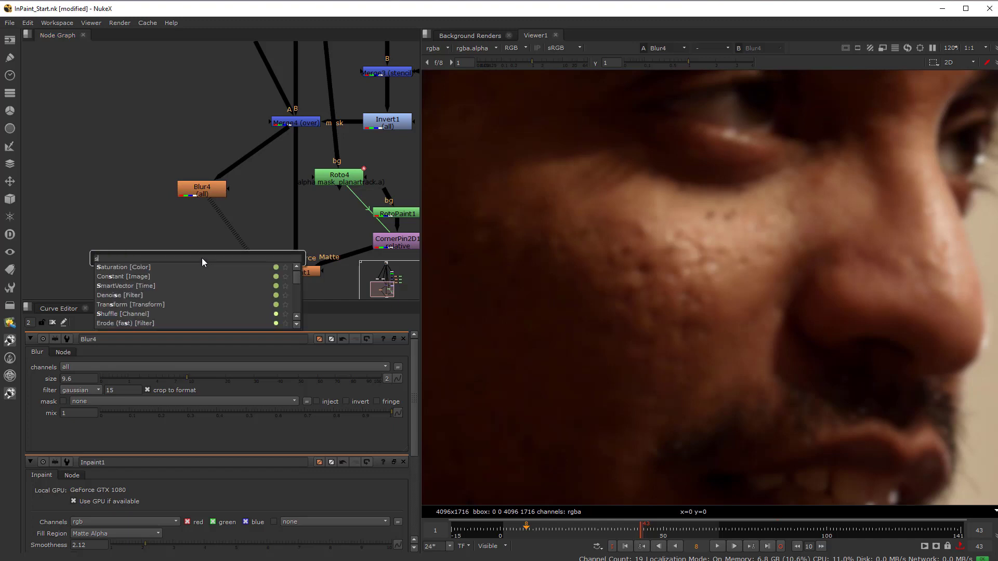
pyautogui.write('har')
pyautogui.click(174, 267)
pyautogui.moveTo(195, 240); pyautogui.dragTo(203, 201)
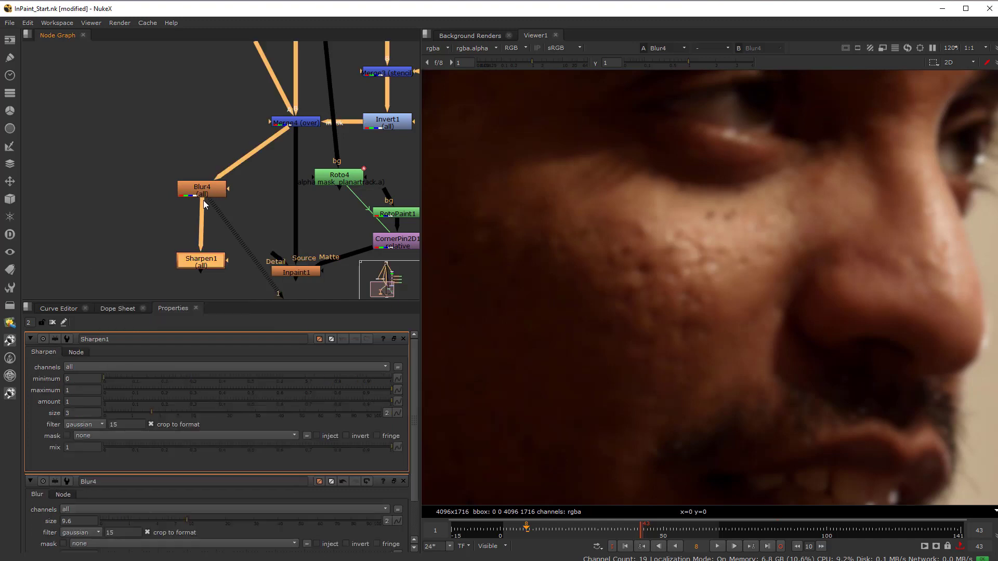
pyautogui.moveTo(198, 264); pyautogui.dragTo(198, 238)
# Step: View the Sharpen node's output, set its size to 5.9 and move it closer to the Blur node
pyautogui.press('1')
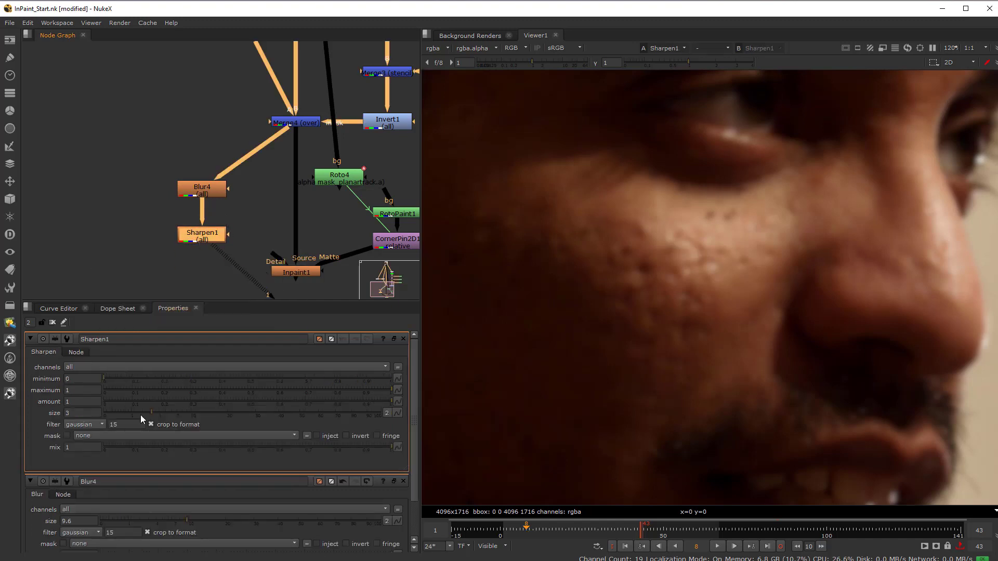
pyautogui.moveTo(151, 412); pyautogui.dragTo(171, 415)
pyautogui.scroll(2, 213, 254)
pyautogui.moveTo(191, 237); pyautogui.dragTo(190, 219)
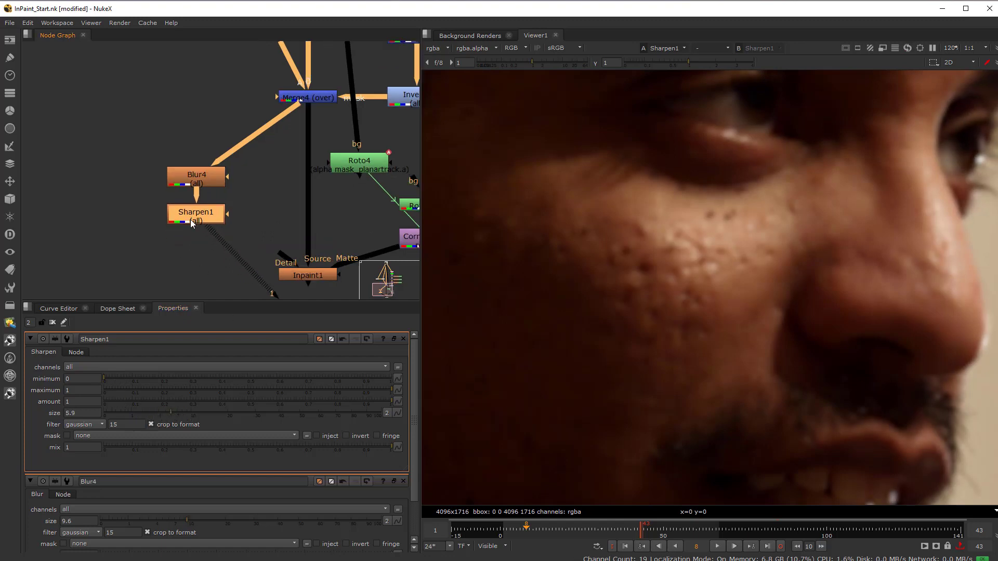
# Step: Add a Grade node after the Sharpen node and align it underneath
pyautogui.click(179, 250)
pyautogui.press('g')
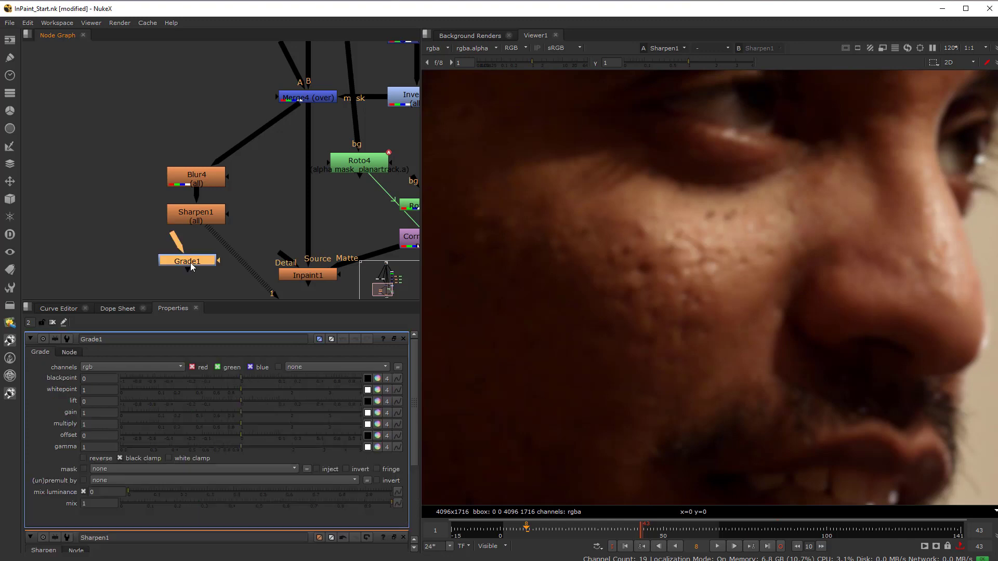
pyautogui.moveTo(191, 264); pyautogui.dragTo(196, 219)
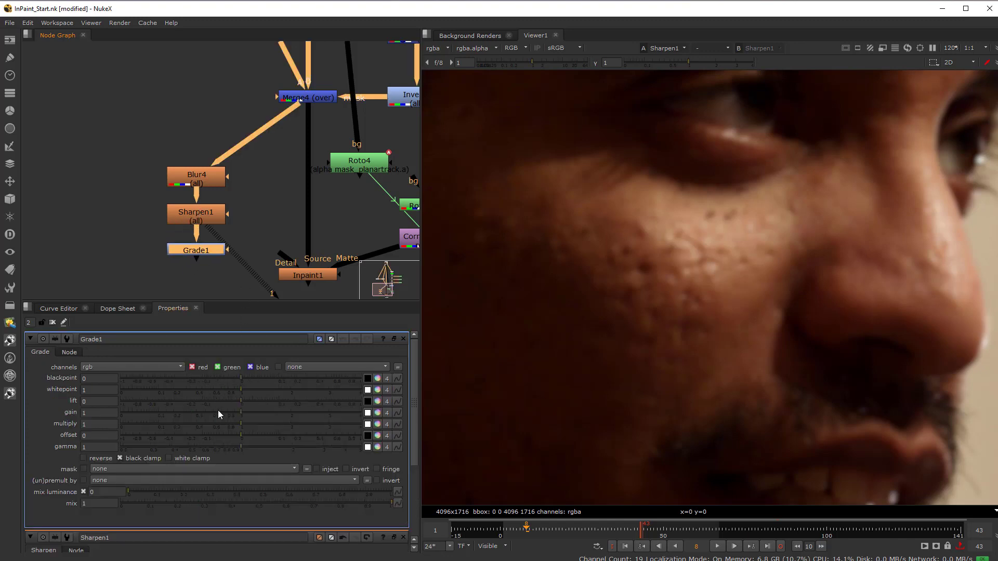
# Step: Set the Grade node's gain to red 0, green 0.97 and blue 0, and view its output
pyautogui.click(377, 413)
pyautogui.moveTo(241, 437)
pyautogui.mouseDown()
pyautogui.moveTo(352, 452)
pyautogui.moveTo(152, 447)
pyautogui.moveTo(235, 425)
pyautogui.moveTo(239, 436)
pyautogui.moveTo(121, 449)
pyautogui.mouseUp()
pyautogui.click(124, 422)
pyautogui.press('1')
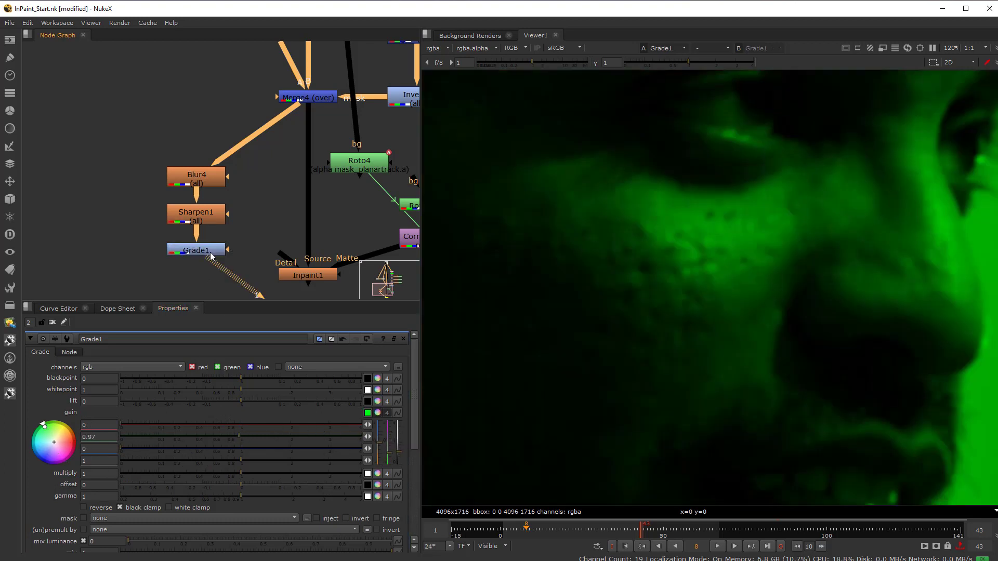
# Step: Connect Inpaint1's Detail input to the Grade node and view Inpaint1's output
pyautogui.moveTo(284, 255); pyautogui.dragTo(211, 257)
pyautogui.click(308, 276)
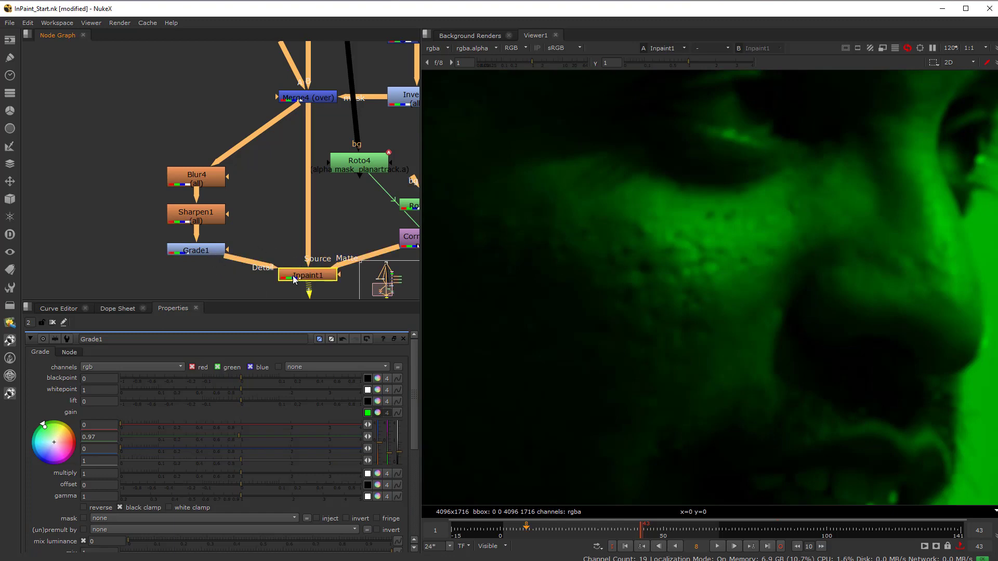
pyautogui.press('1')
# Step: Open Inpaint1's properties and delete the Grade node between the Sharpen node and the Detail input
pyautogui.moveTo(199, 218); pyautogui.dragTo(198, 212)
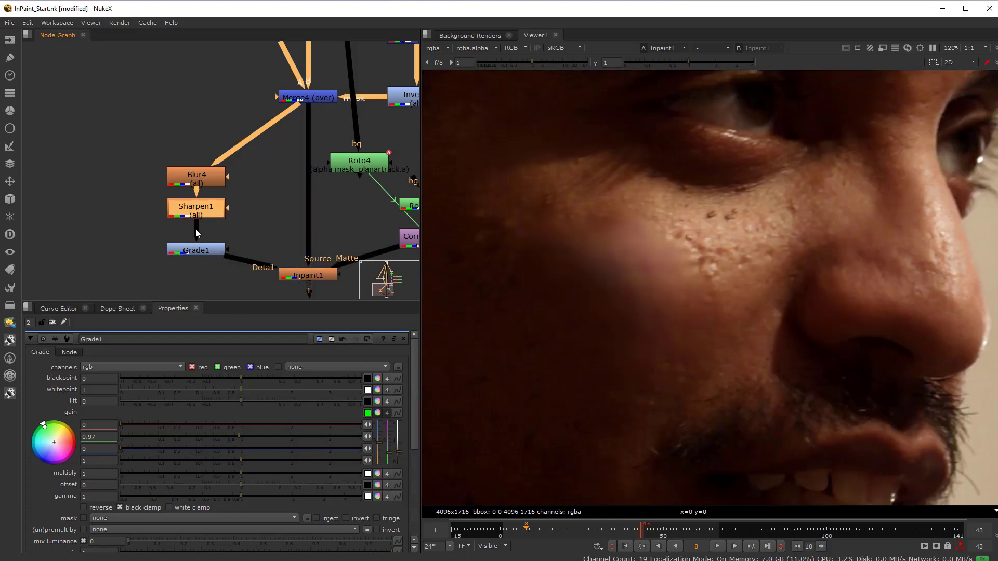
pyautogui.moveTo(198, 251); pyautogui.dragTo(198, 246)
pyautogui.doubleClick(308, 279)
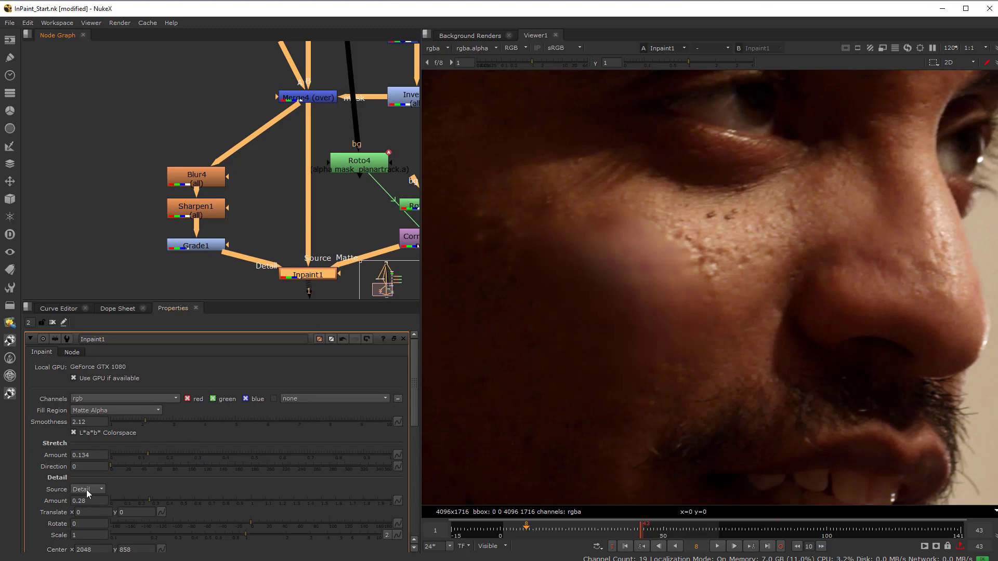
pyautogui.click(203, 249)
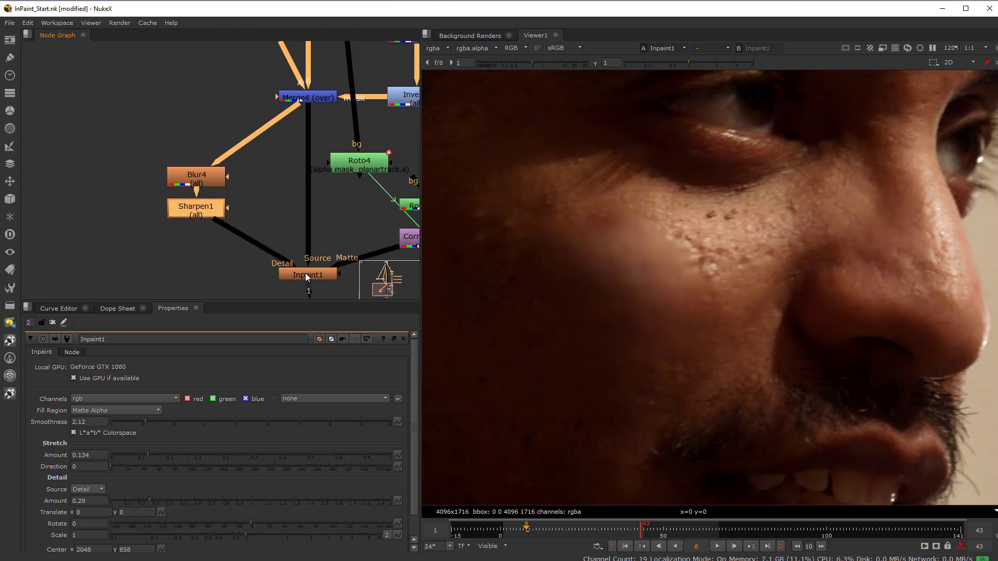
pyautogui.press('Delete')
# Step: Set Inpaint1's detail amount to 0.345 and switch its detail source to Source
pyautogui.scroll(-1, 122, 486)
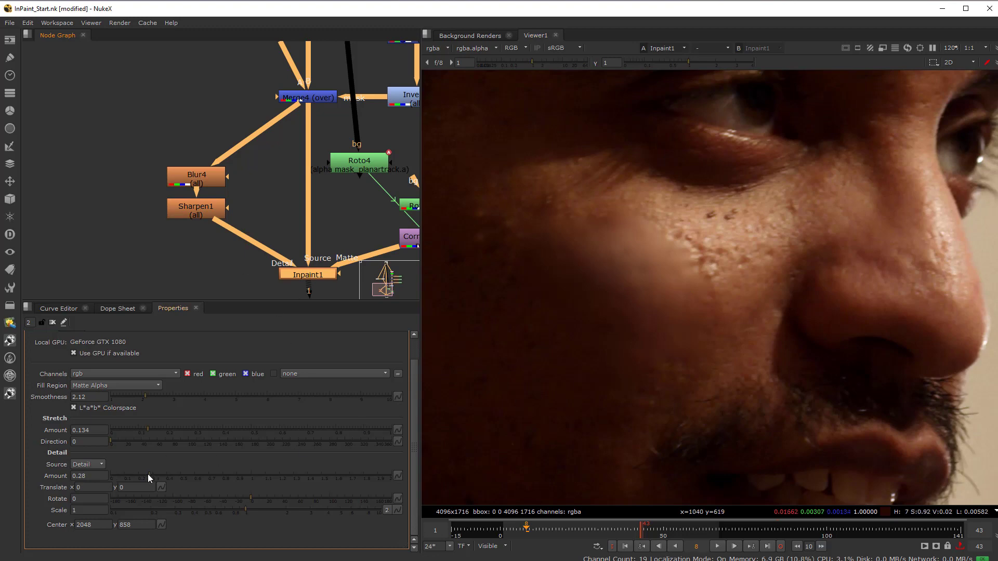
pyautogui.moveTo(150, 474)
pyautogui.mouseDown()
pyautogui.moveTo(396, 470)
pyautogui.moveTo(123, 478)
pyautogui.moveTo(159, 477)
pyautogui.mouseUp()
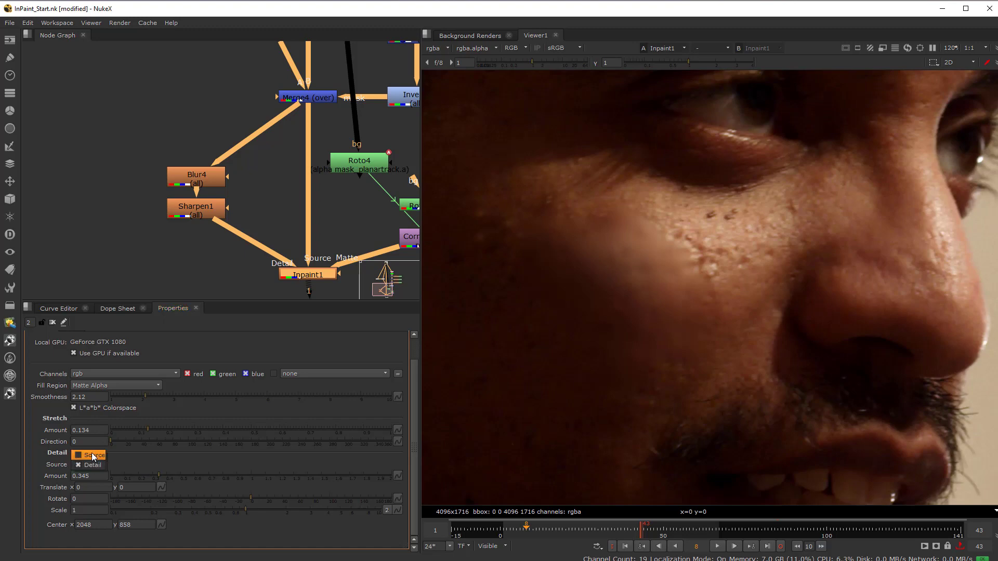
pyautogui.click(91, 453)
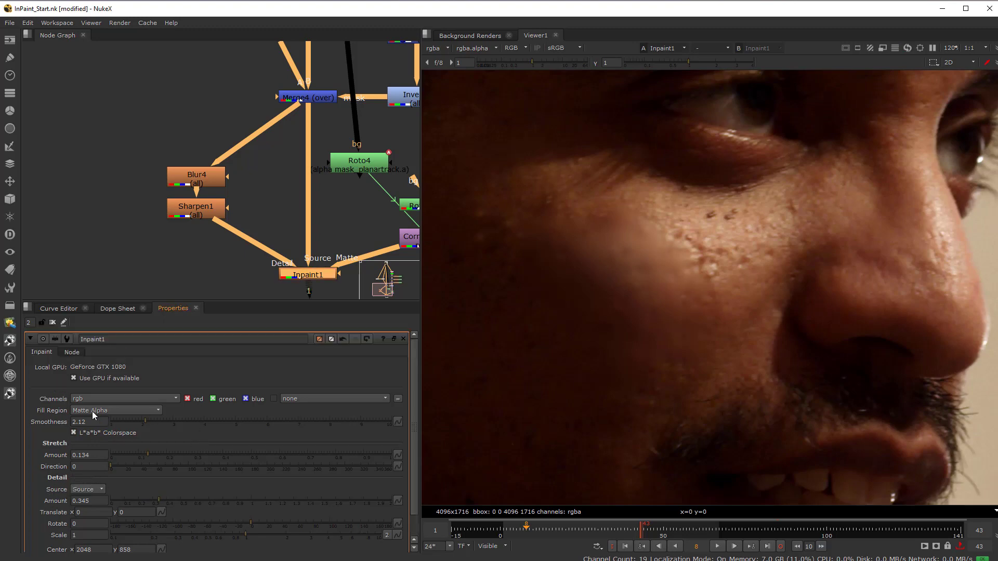
# Step: Examine Inpaint1's fill region options and the matte branch through RotoPaint1 and CornerPin2D1 in the node graph
pyautogui.click(99, 410)
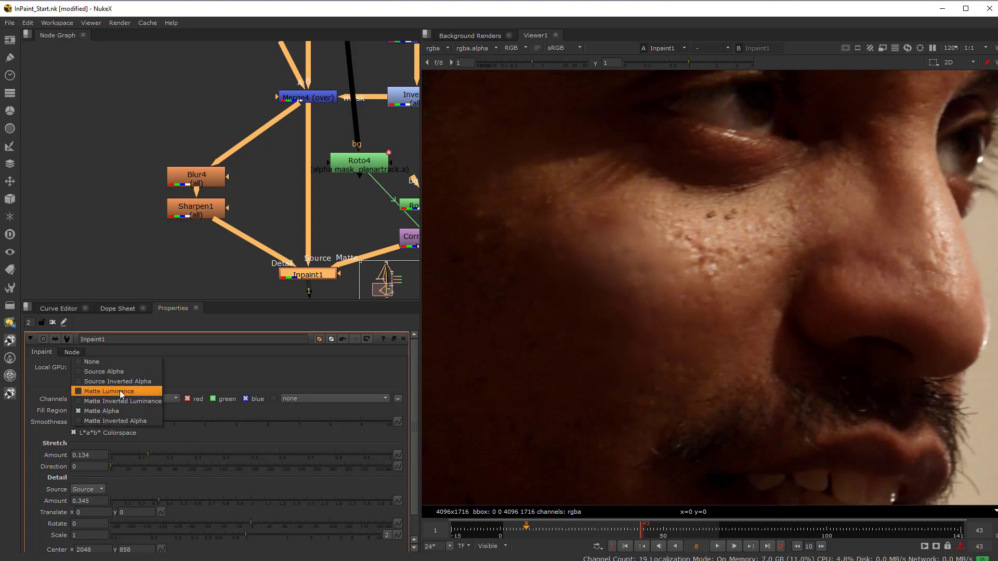
pyautogui.click(40, 388)
pyautogui.scroll(-3, 244, 198)
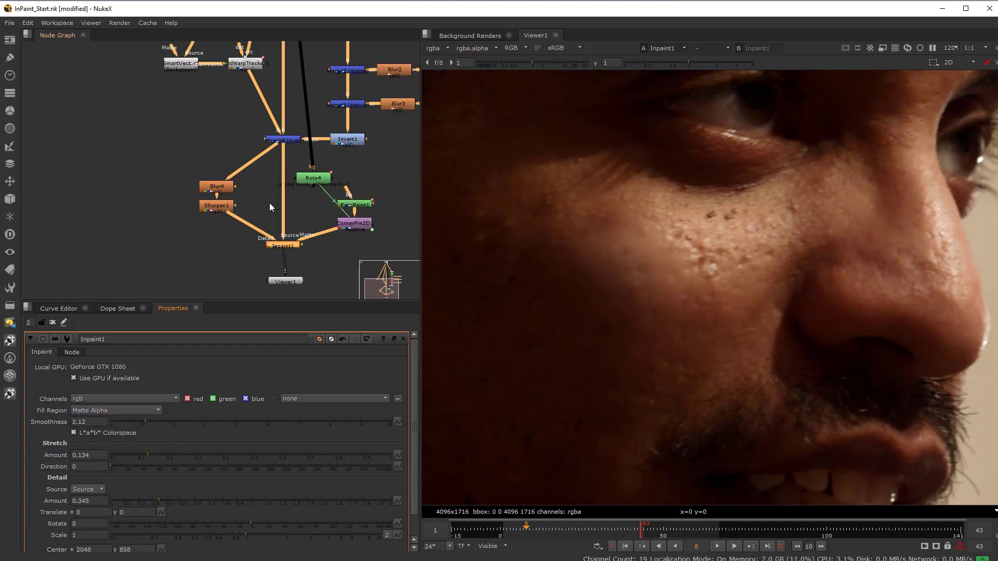
pyautogui.scroll(5, 383, 195)
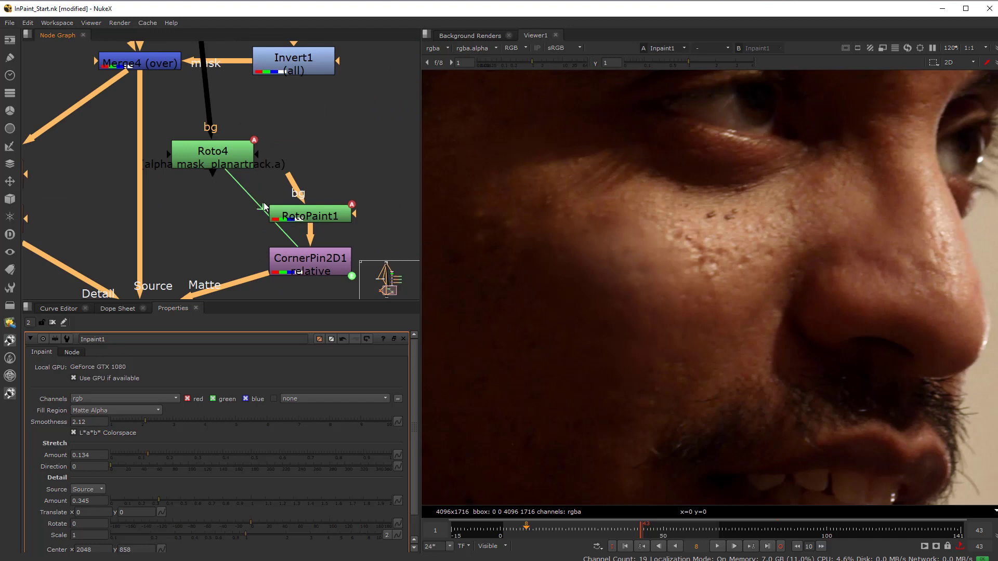
pyautogui.scroll(-5, 246, 218)
pyautogui.moveTo(195, 222); pyautogui.dragTo(238, 195, button='middle')
pyautogui.scroll(2, 229, 214)
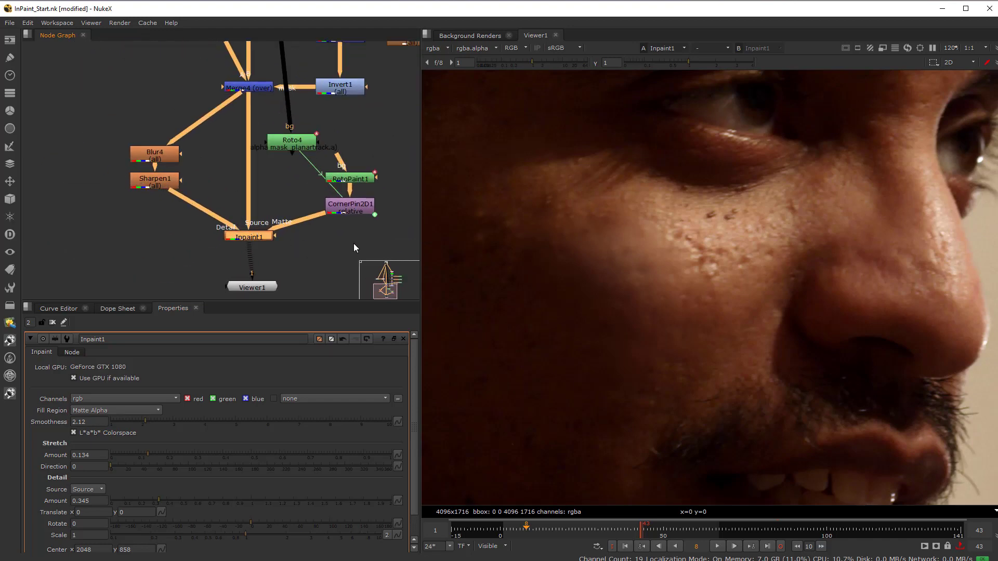
# Step: Enlarge the viewer to see the whole face, go to frame 11 and play the shot to check the inpainted cheek
pyautogui.scroll(-3, 627, 280)
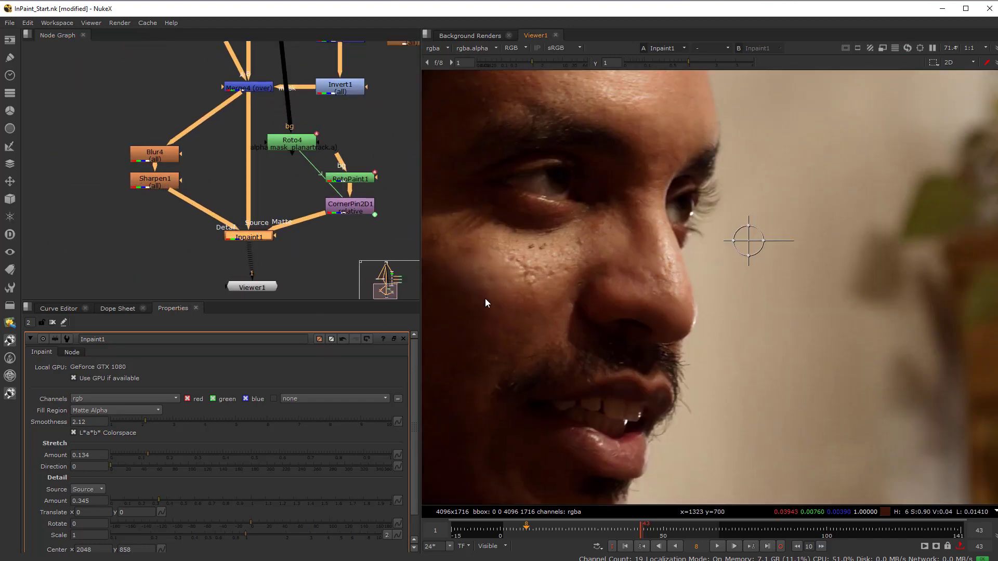
pyautogui.press('space')
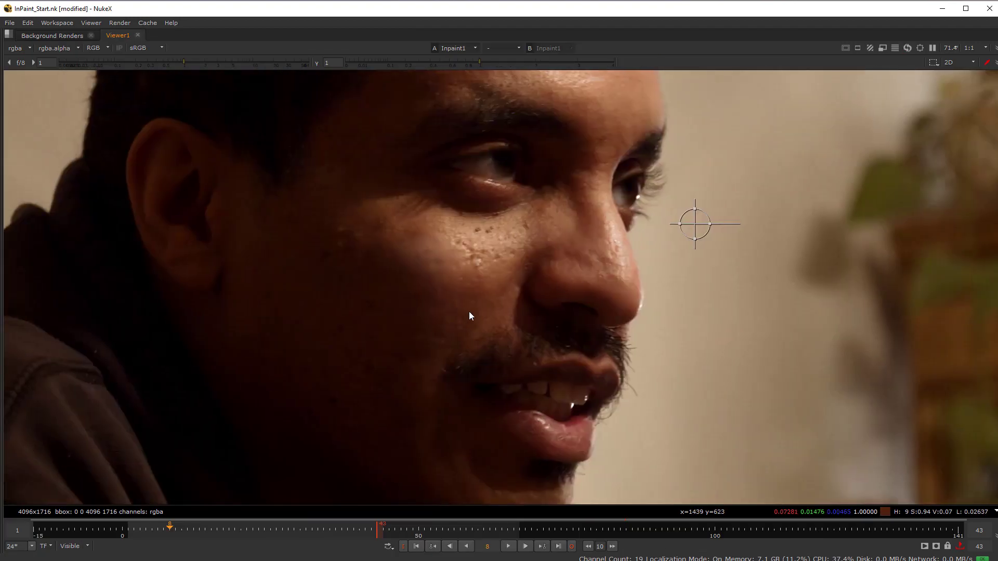
pyautogui.click(187, 530)
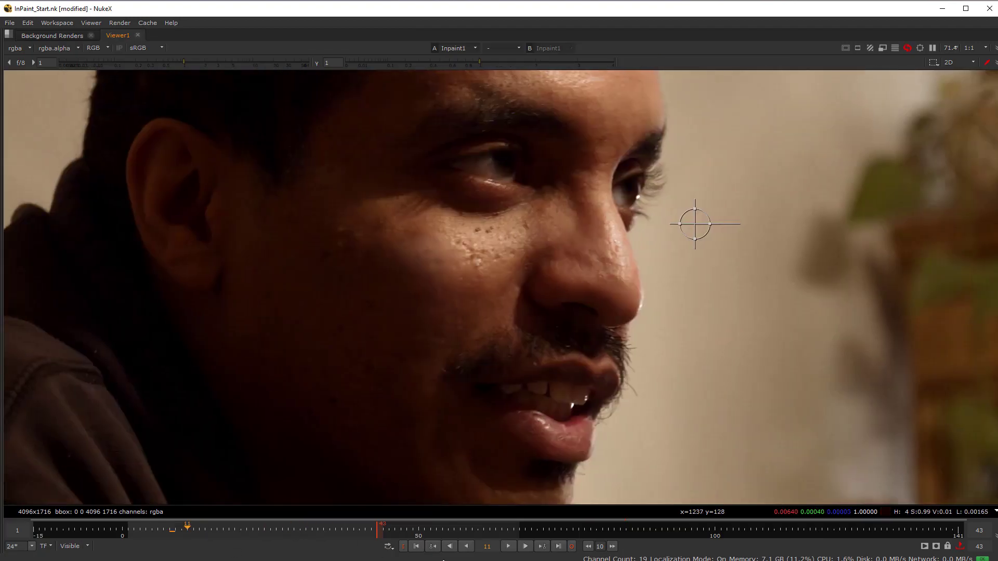
pyautogui.click(509, 547)
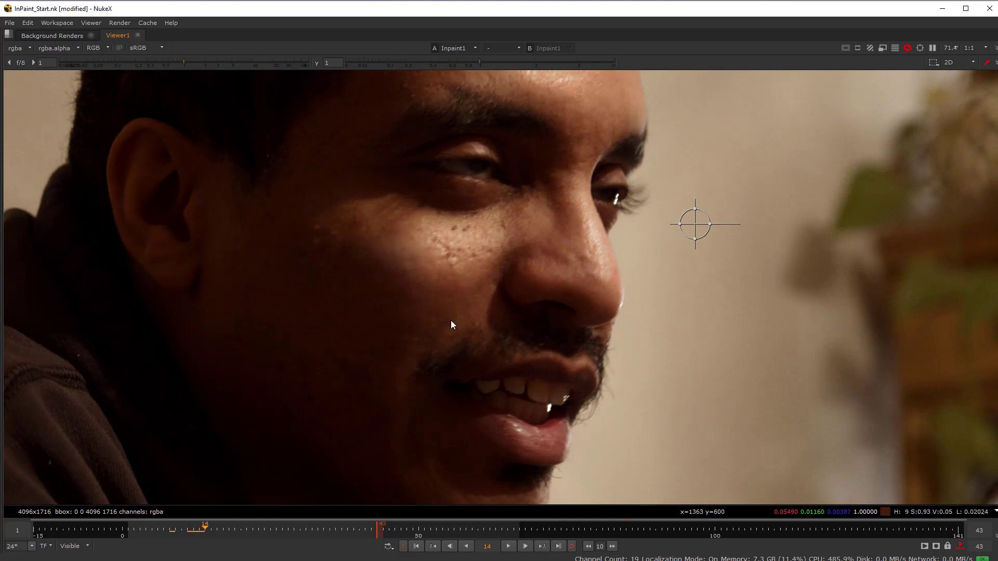
pyautogui.press('space')
# Step: Open RotoPaint1's properties and select the Root layer containing all the brush strokes
pyautogui.scroll(5, 262, 260)
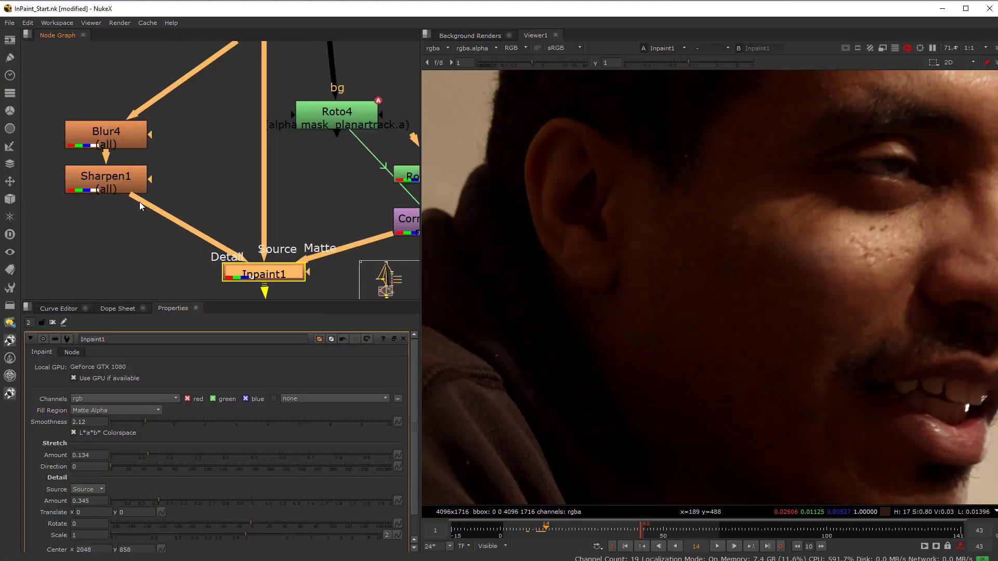
pyautogui.doubleClick(257, 188)
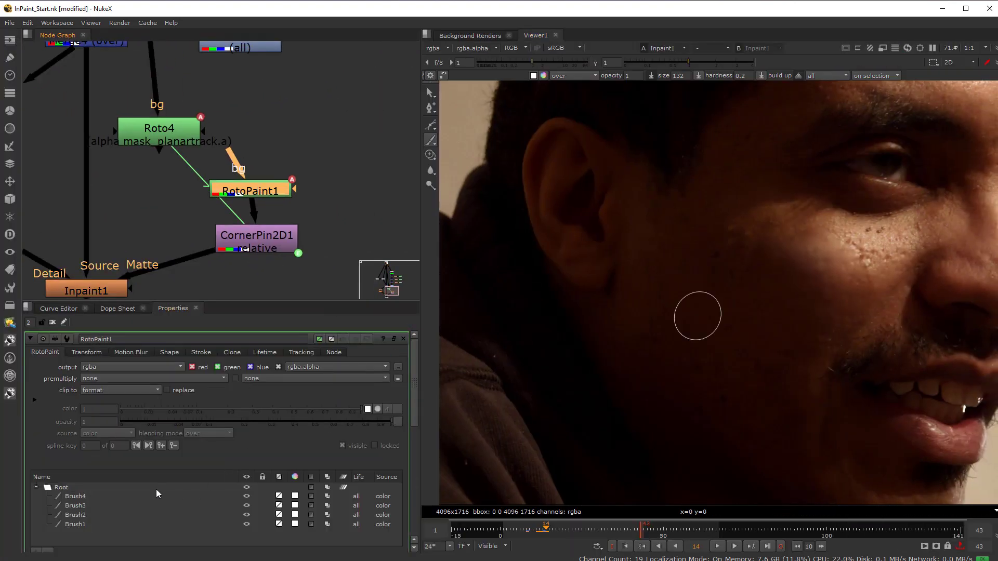
pyautogui.click(156, 488)
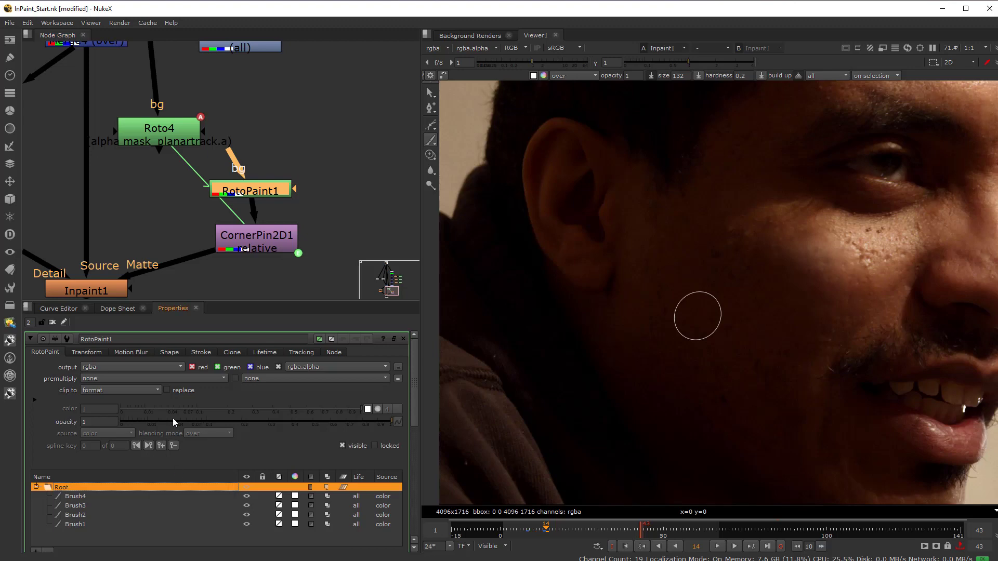
# Step: Key the Root layer's opacity at 0 on frame 5 and at 1 on frame 30
pyautogui.click(516, 530)
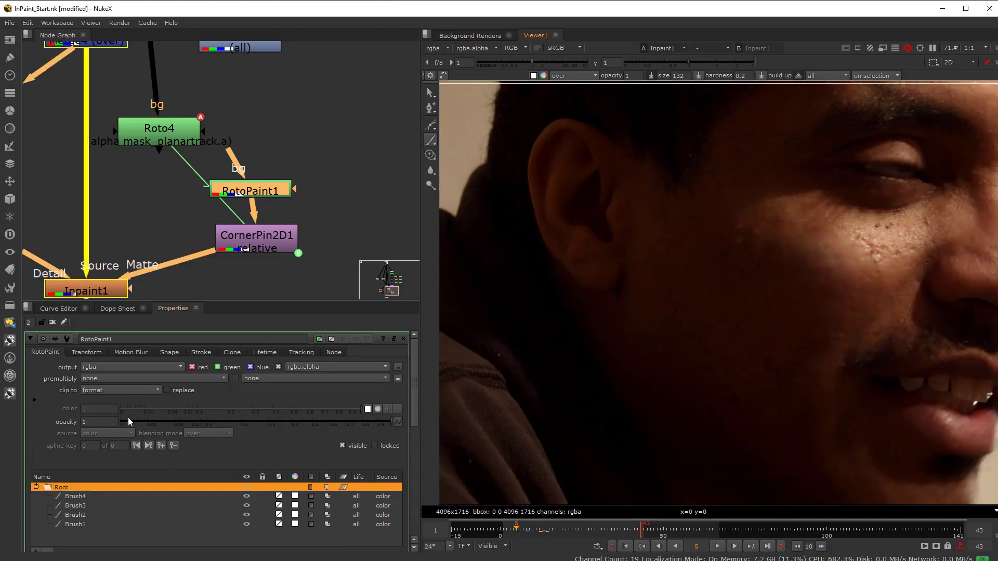
pyautogui.moveTo(162, 422); pyautogui.dragTo(103, 422)
pyautogui.rightClick(98, 423)
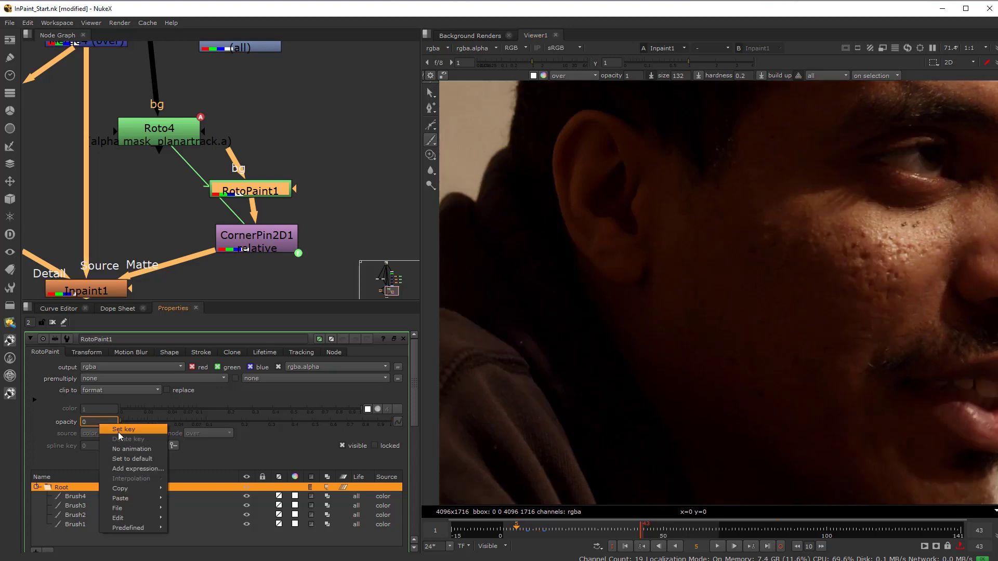
pyautogui.click(118, 429)
pyautogui.click(599, 529)
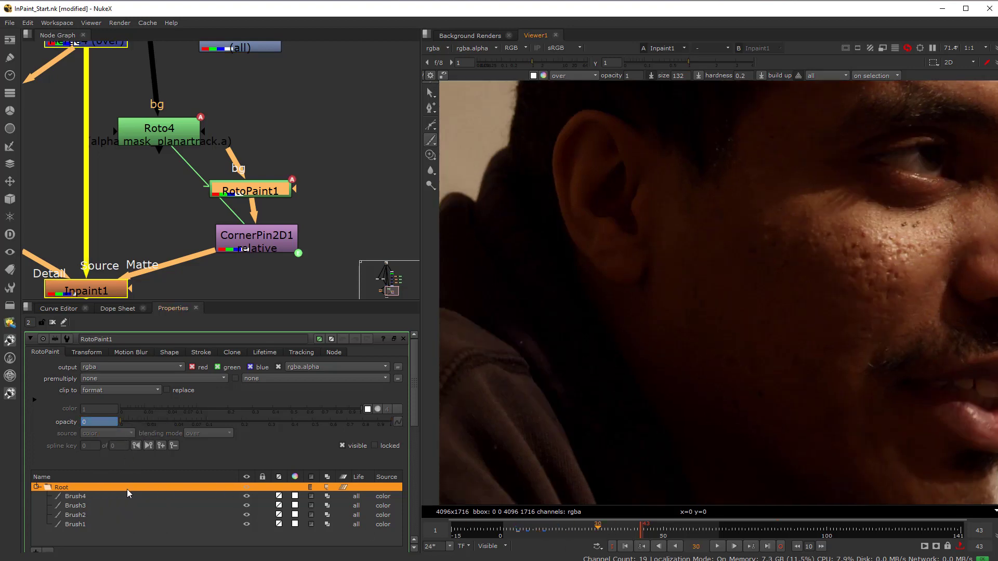
pyautogui.moveTo(132, 420); pyautogui.dragTo(446, 432)
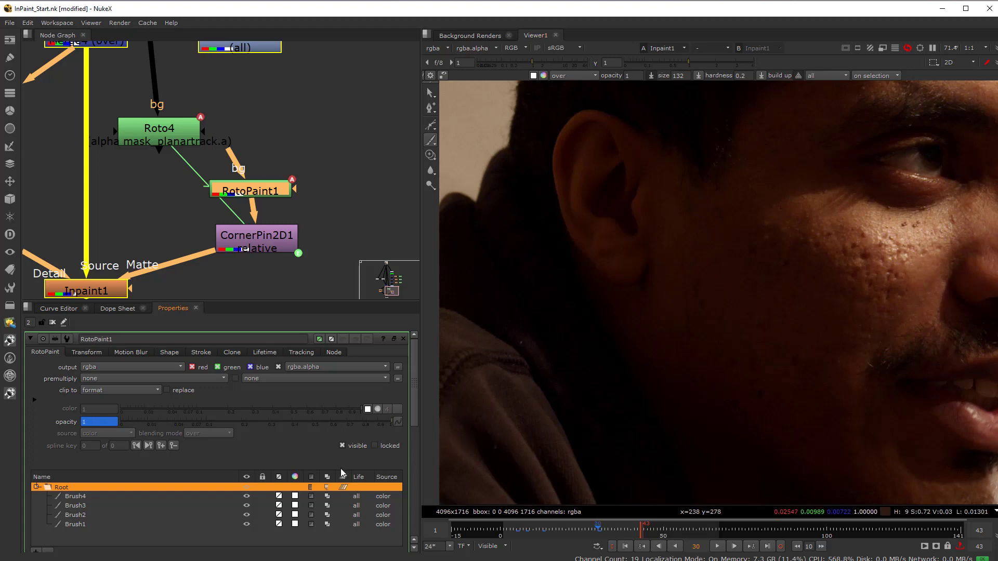
pyautogui.scroll(-5, 164, 219)
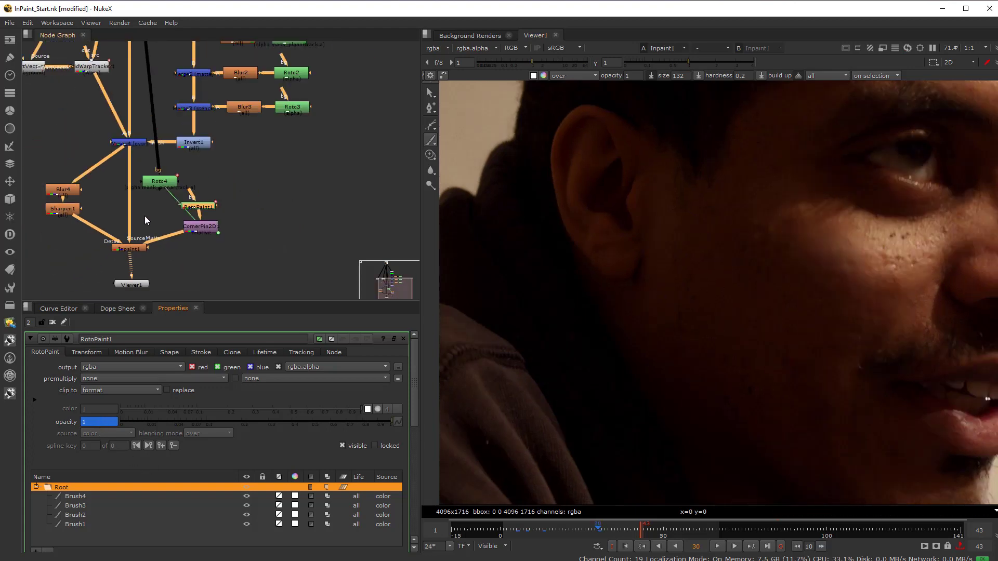
pyautogui.moveTo(144, 217); pyautogui.dragTo(199, 229, button='middle')
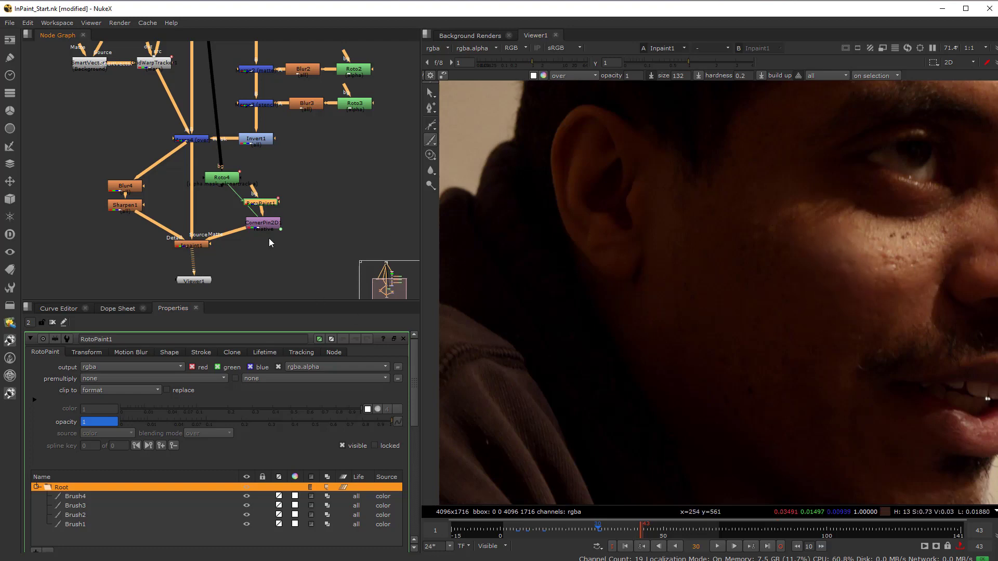
pyautogui.moveTo(245, 266); pyautogui.dragTo(194, 258, button='middle')
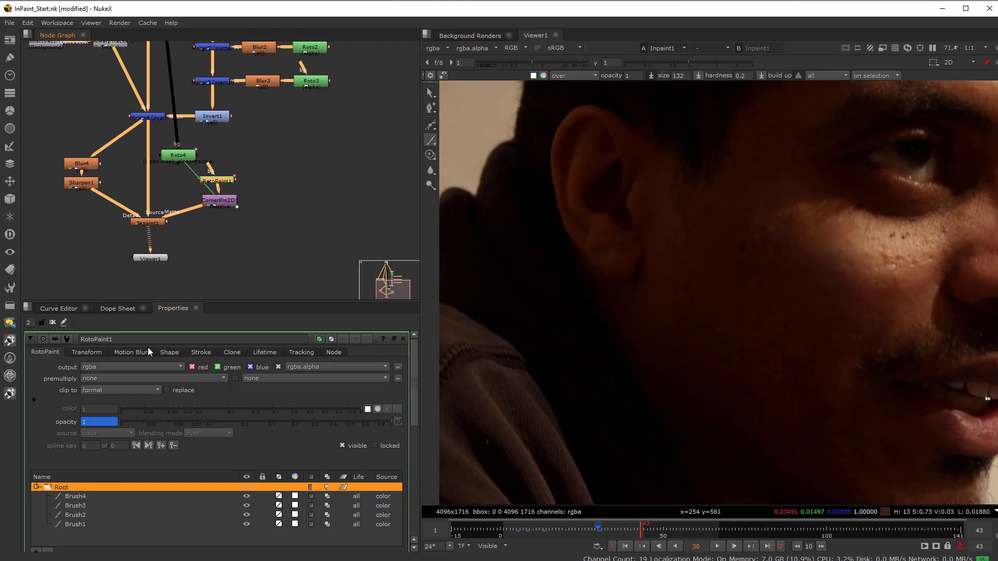
# Step: Try to retime RotoPaint1's opacity keys in the Dope Sheet, then return to the node's properties
pyautogui.click(115, 309)
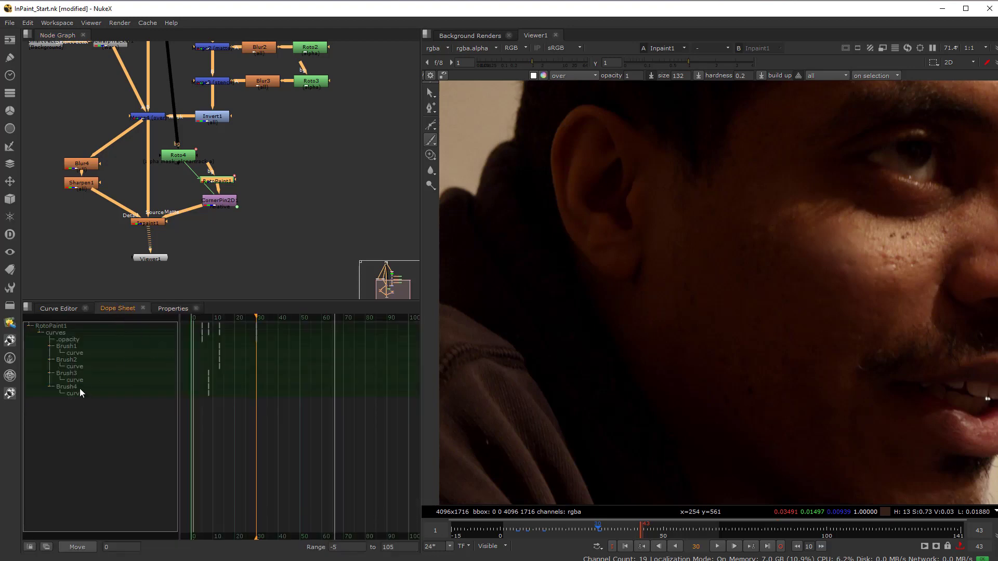
pyautogui.click(73, 339)
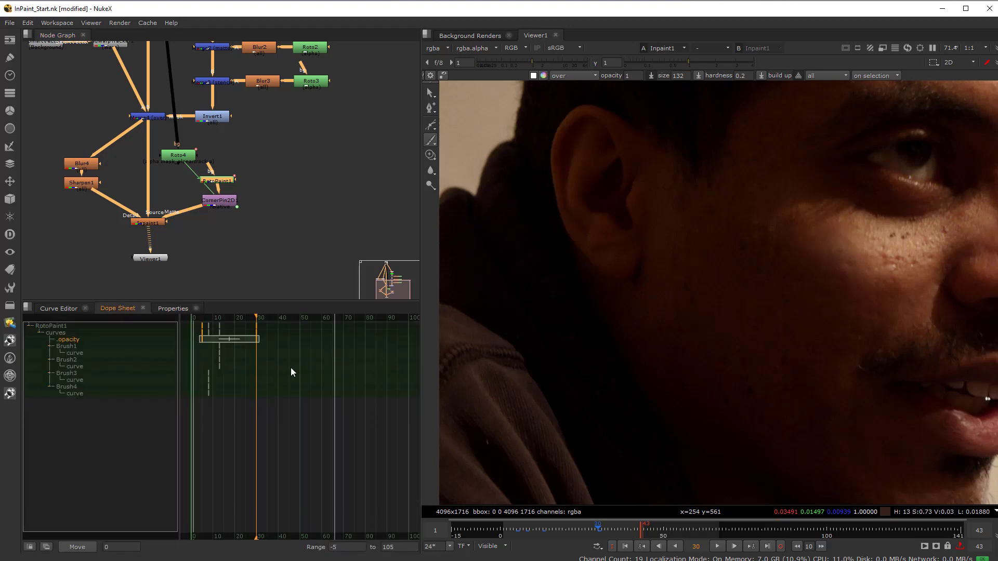
pyautogui.press('f')
pyautogui.click(368, 355)
pyautogui.moveTo(399, 339); pyautogui.dragTo(216, 339)
pyautogui.click(379, 342)
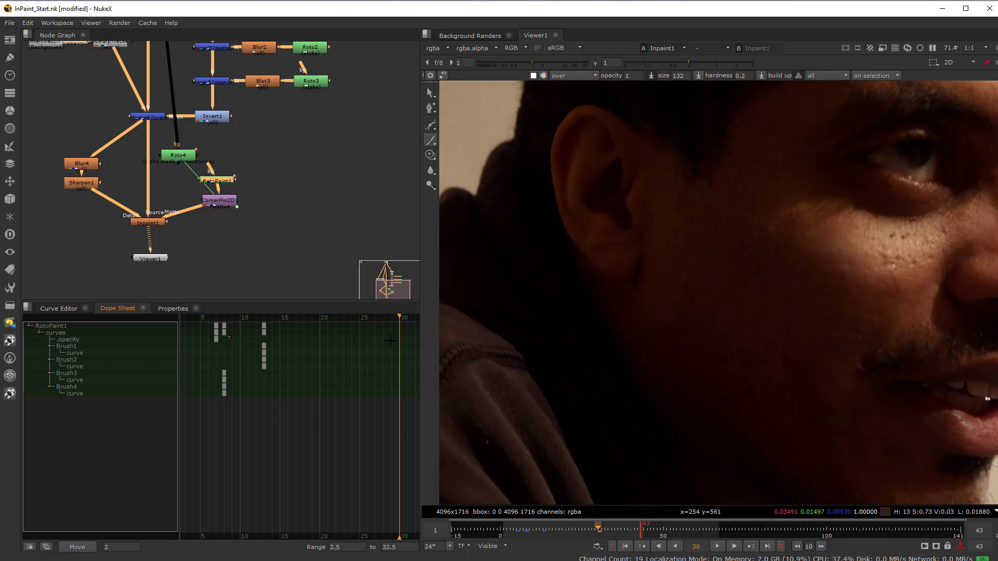
pyautogui.click(217, 339)
pyautogui.click(59, 309)
pyautogui.click(165, 309)
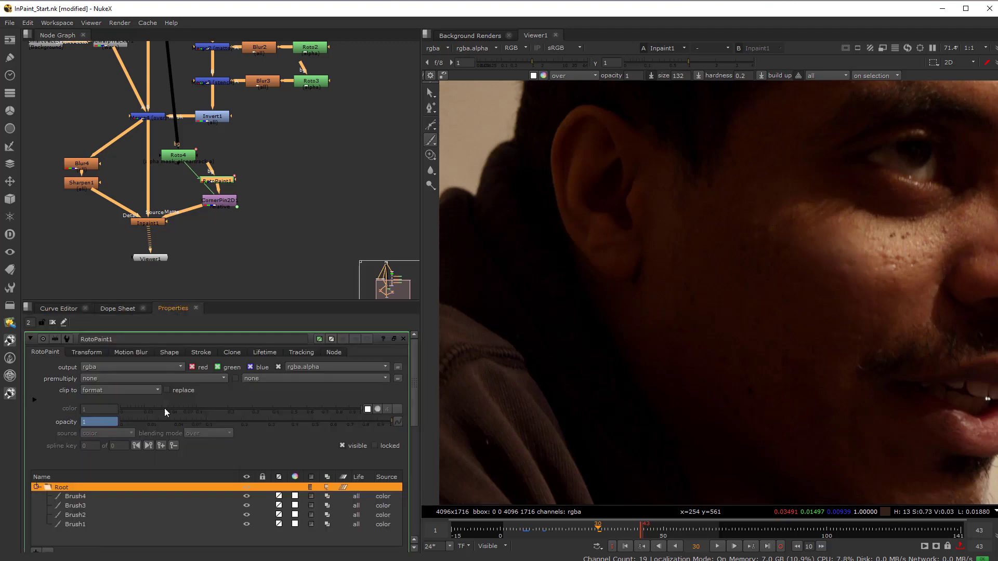
# Step: Remove all animation from the Root layer's opacity in RotoPaint1
pyautogui.click(79, 506)
pyautogui.click(92, 422)
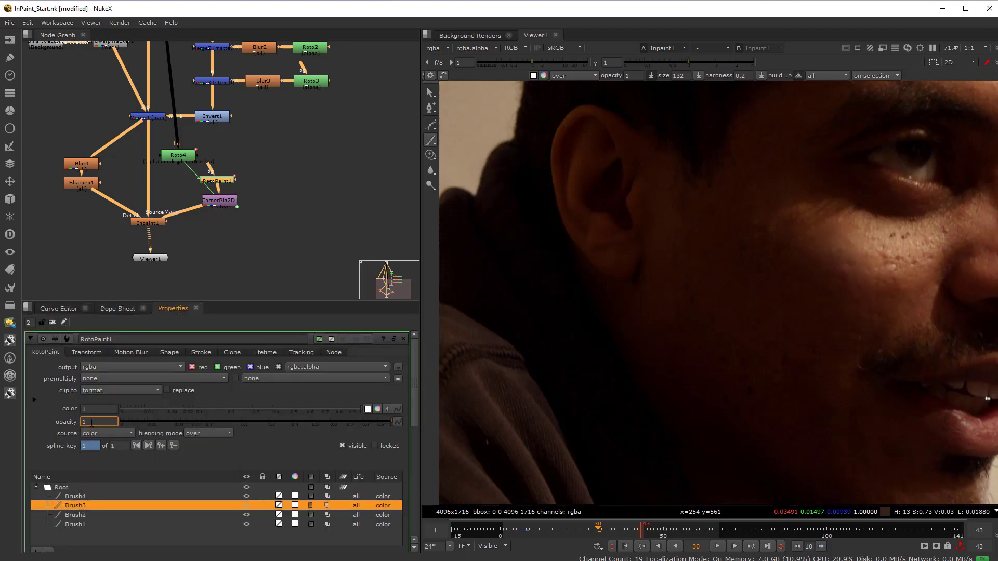
pyautogui.click(68, 489)
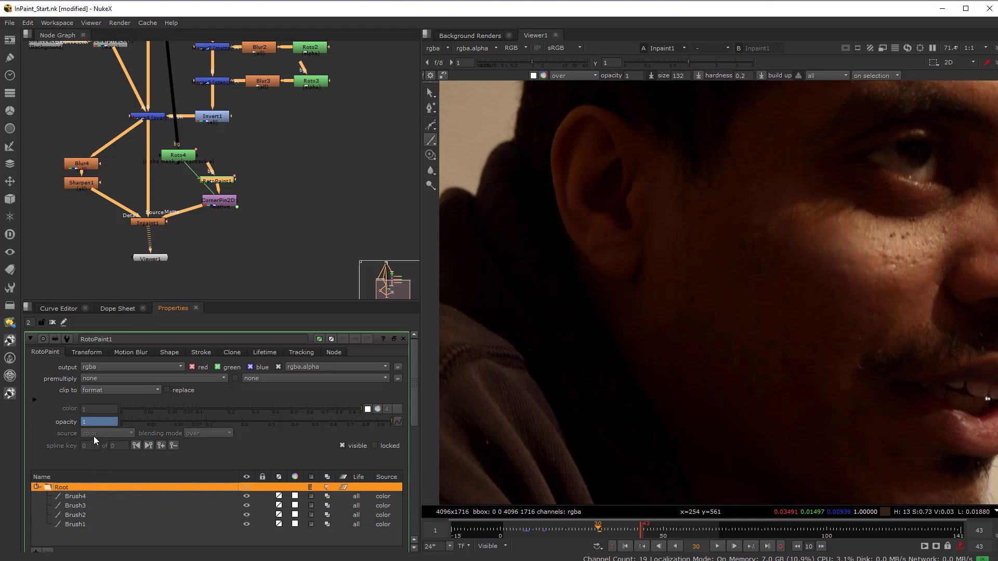
pyautogui.rightClick(95, 422)
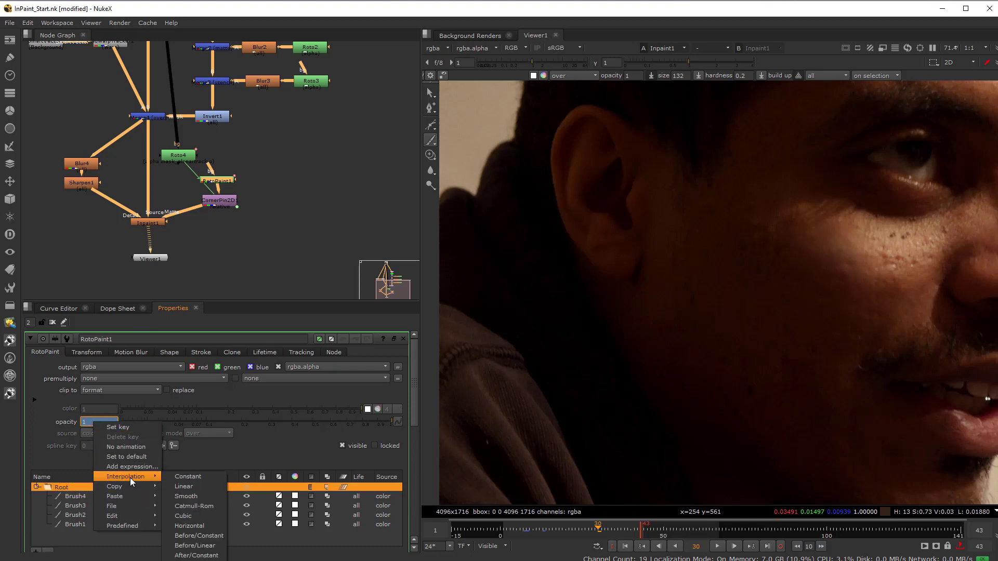
pyautogui.click(135, 447)
pyautogui.click(478, 302)
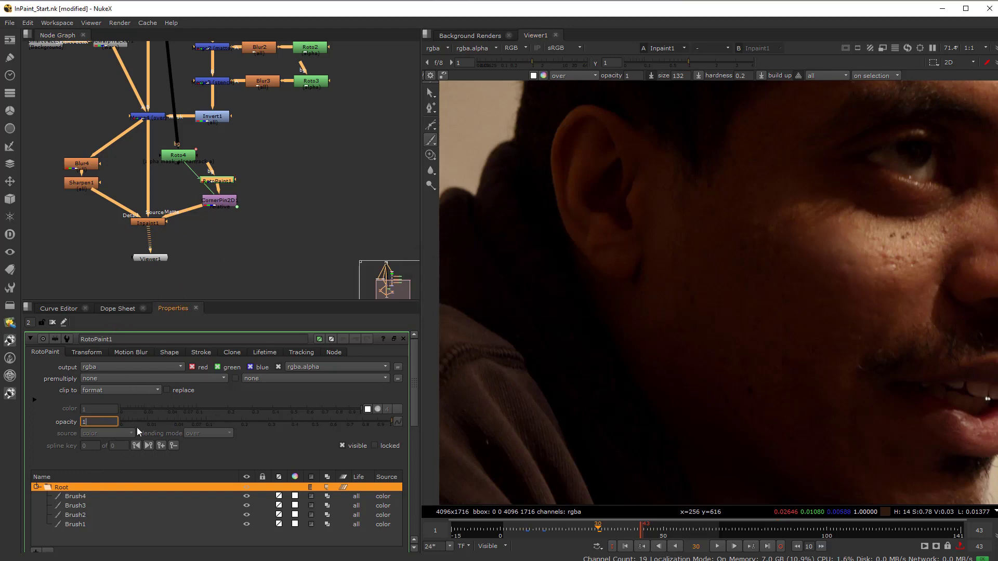
# Step: Key the Root layer's opacity on frame 4 with a value of 1
pyautogui.moveTo(140, 422); pyautogui.dragTo(36, 418)
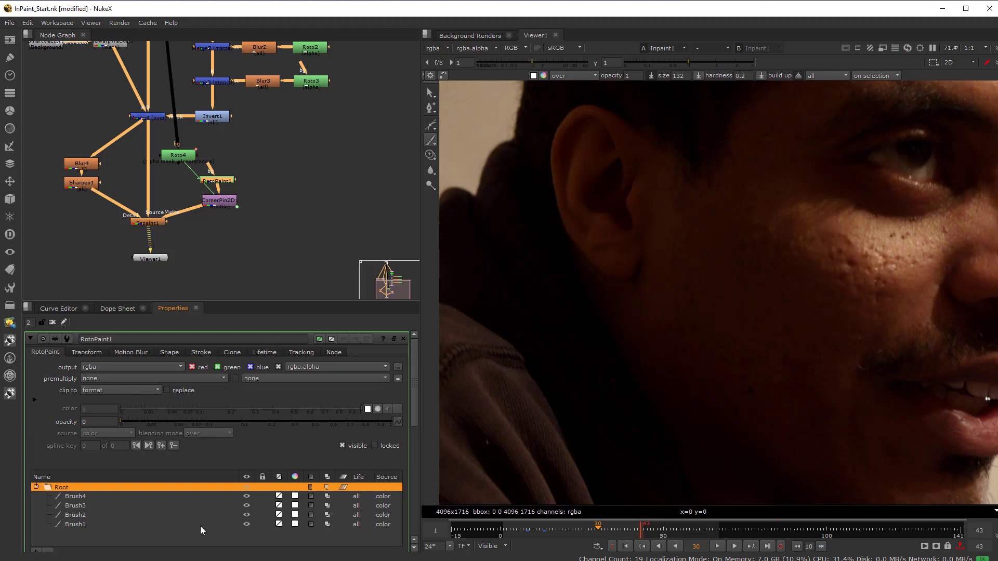
pyautogui.click(513, 531)
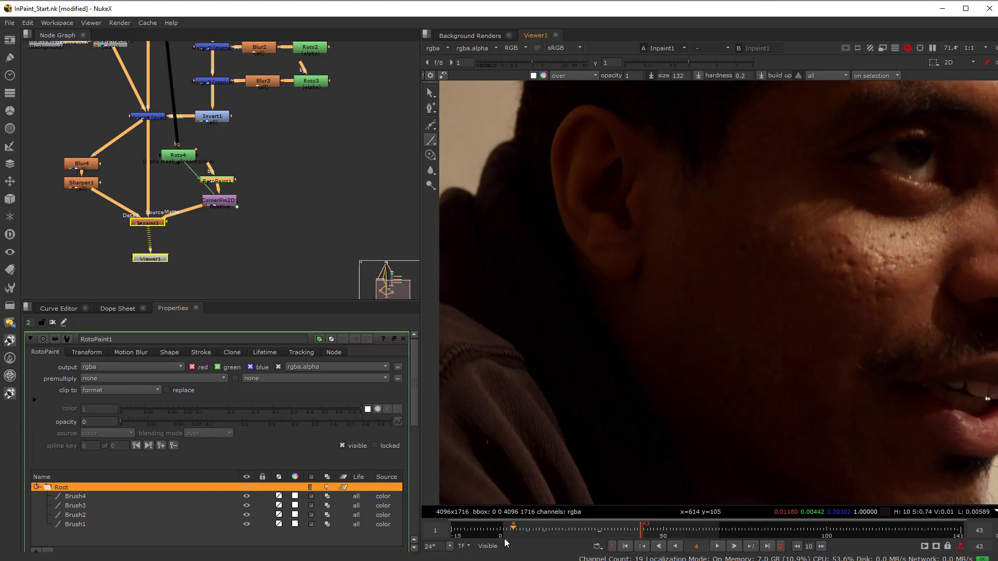
pyautogui.rightClick(93, 422)
pyautogui.click(136, 424)
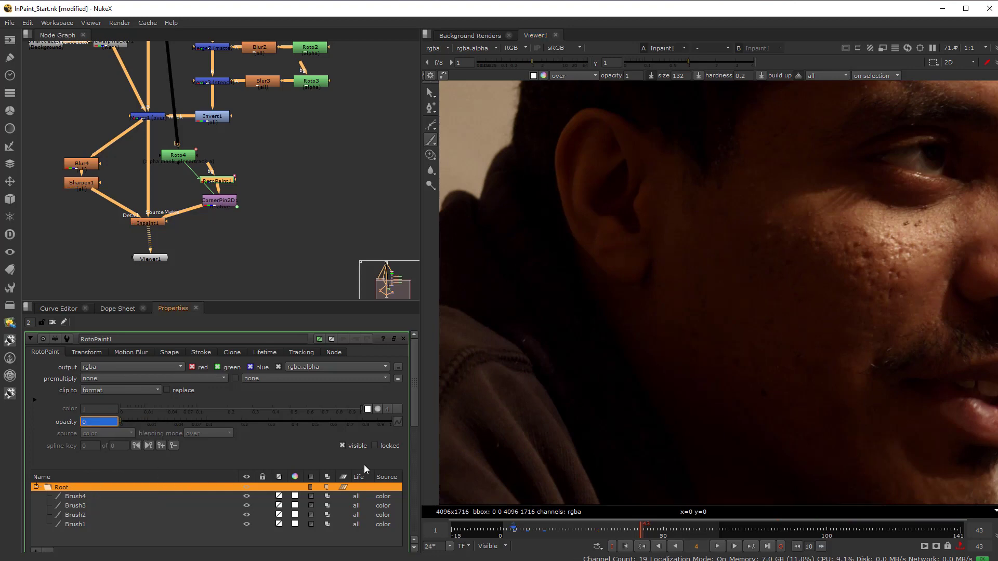
pyautogui.write('1')
pyautogui.press('Return')
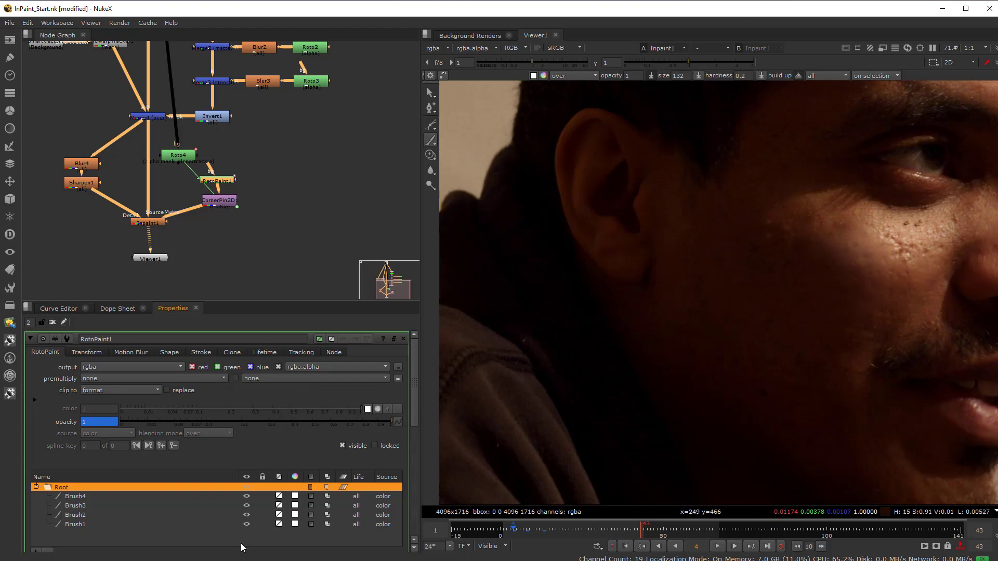
# Step: Extend the playback range to frame 66 and key the Root layer's opacity at 0 on frame 38
pyautogui.click(618, 539)
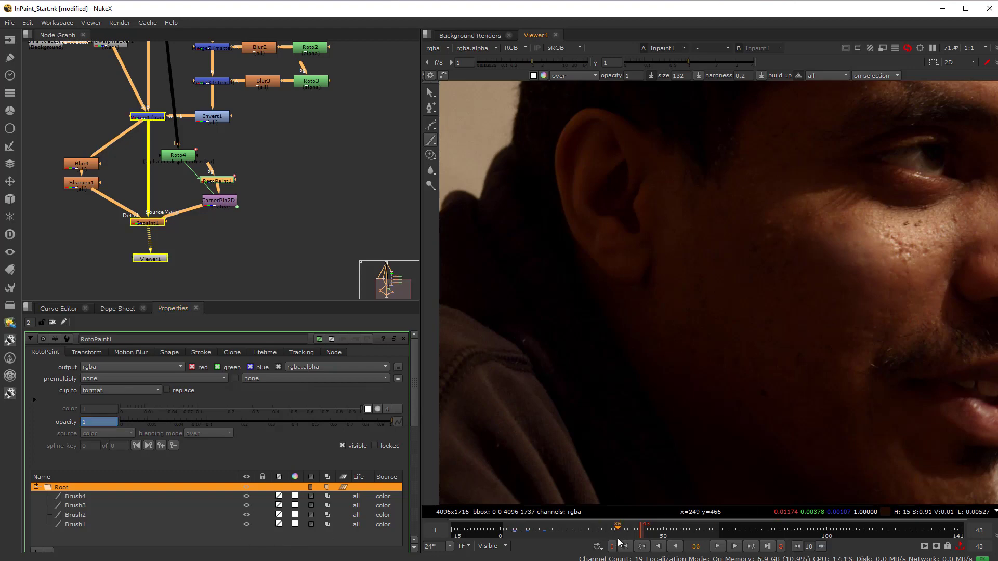
pyautogui.click(680, 534)
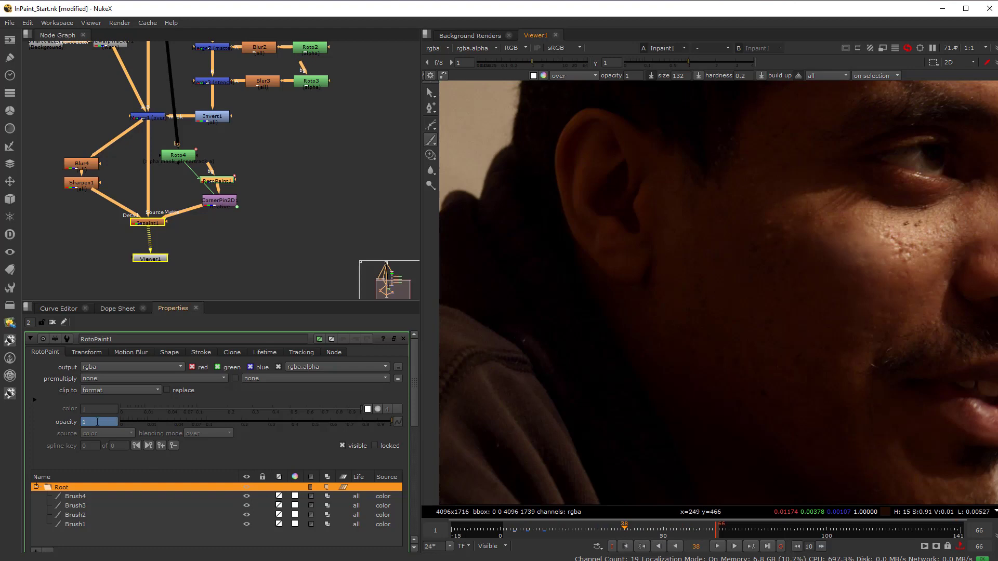
pyautogui.moveTo(181, 419); pyautogui.dragTo(79, 427)
pyautogui.rightClick(92, 423)
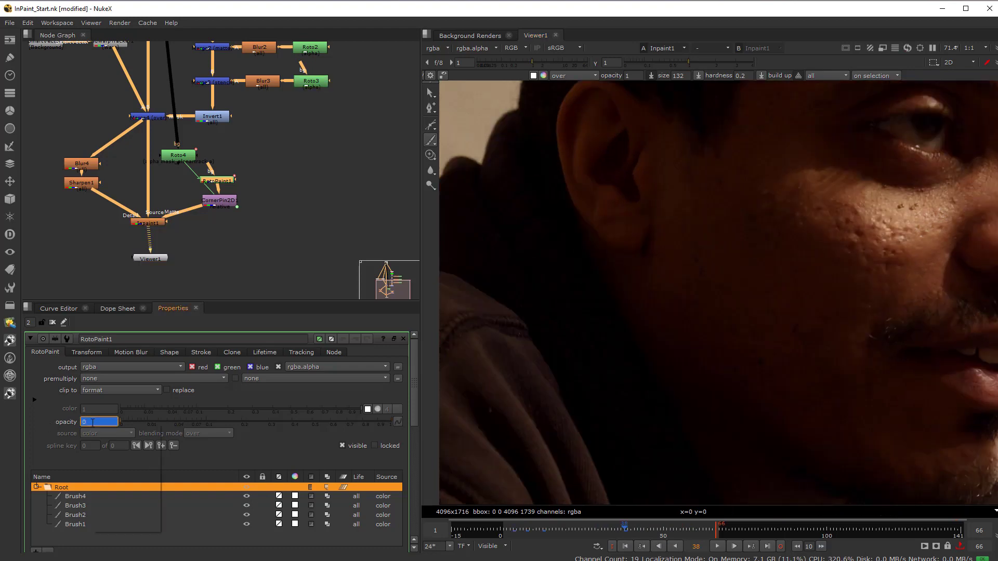
pyautogui.press('Escape')
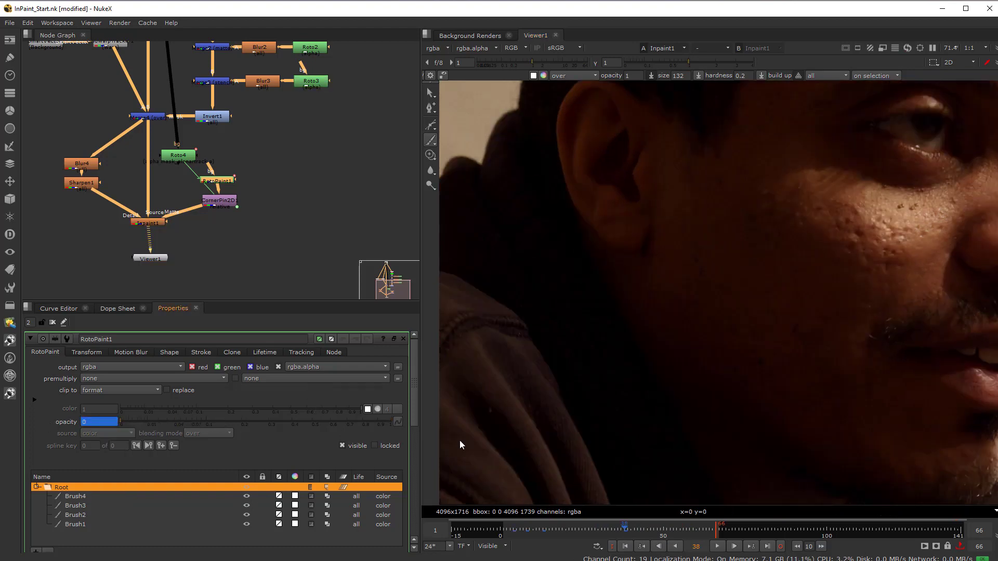
# Step: Enlarge the viewer with its overlay hidden and play the shot from its early frames to check the matte's opacity fade
pyautogui.scroll(-3, 764, 271)
pyautogui.press('space')
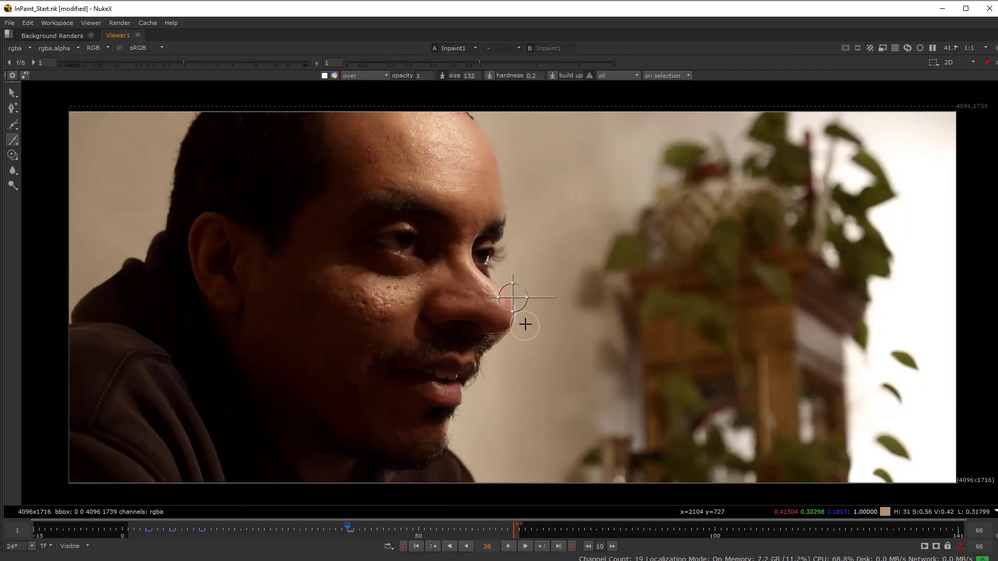
pyautogui.press('o')
pyautogui.click(186, 530)
pyautogui.moveTo(170, 536); pyautogui.dragTo(127, 528)
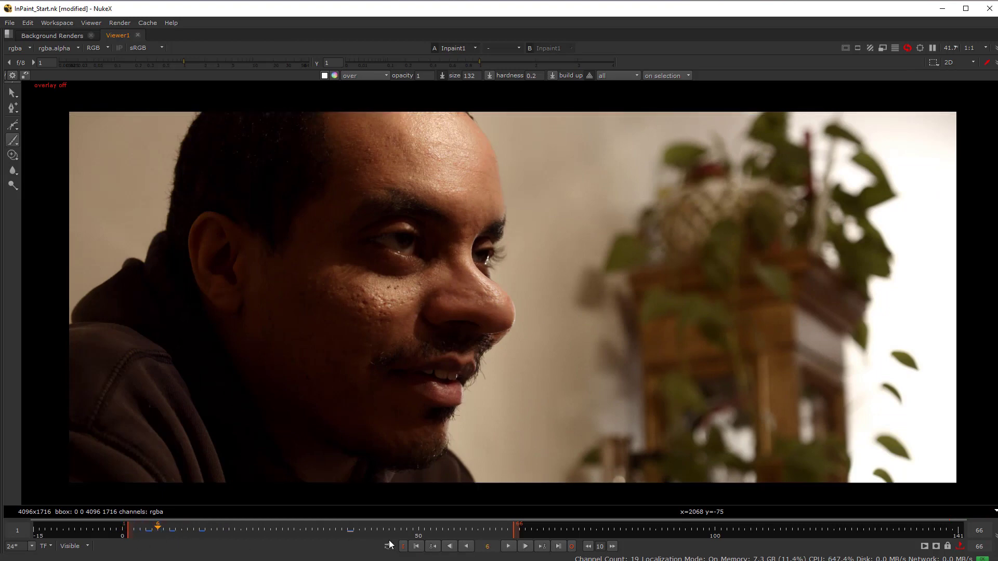
pyautogui.click(512, 547)
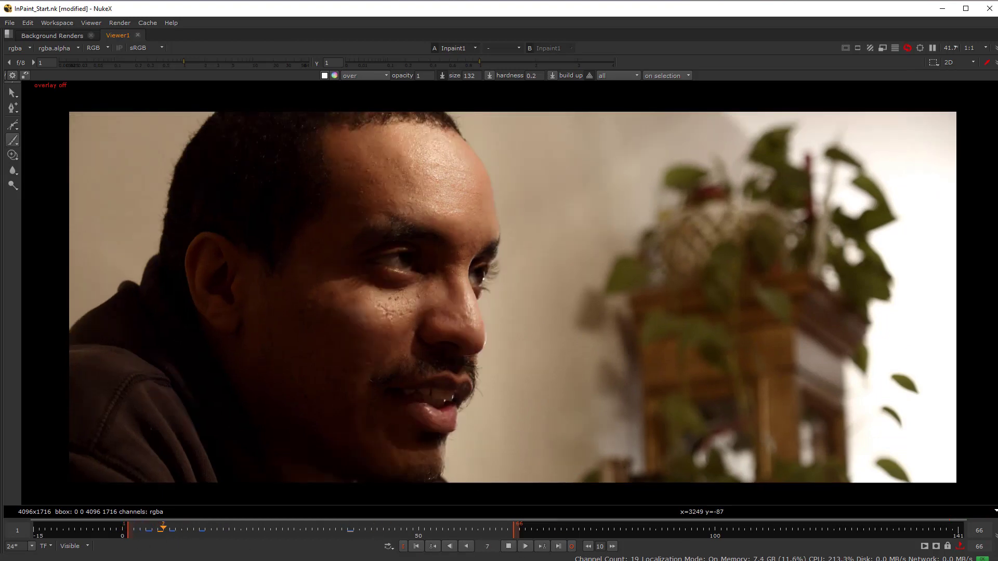